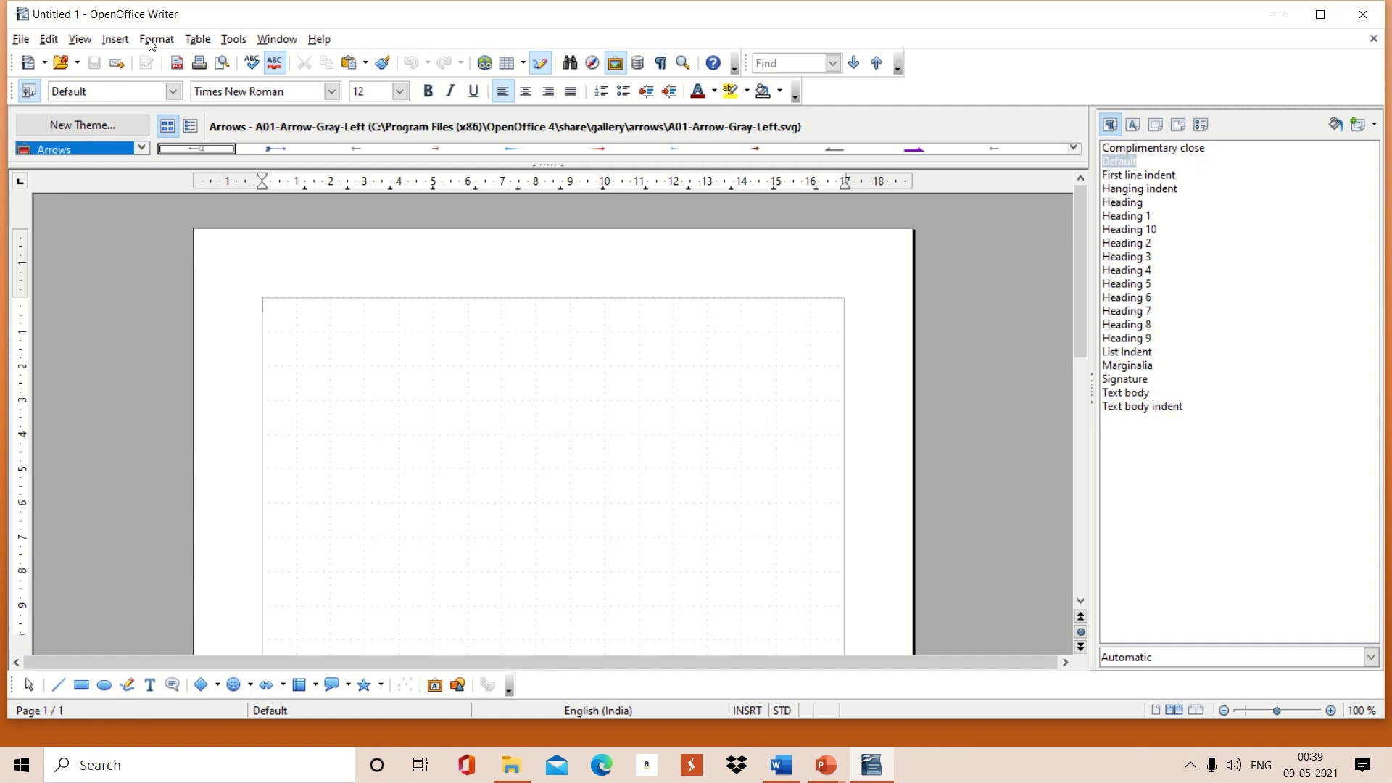
# Step: Hide the Styles and Formatting window and show it again
pyautogui.click(152, 44)
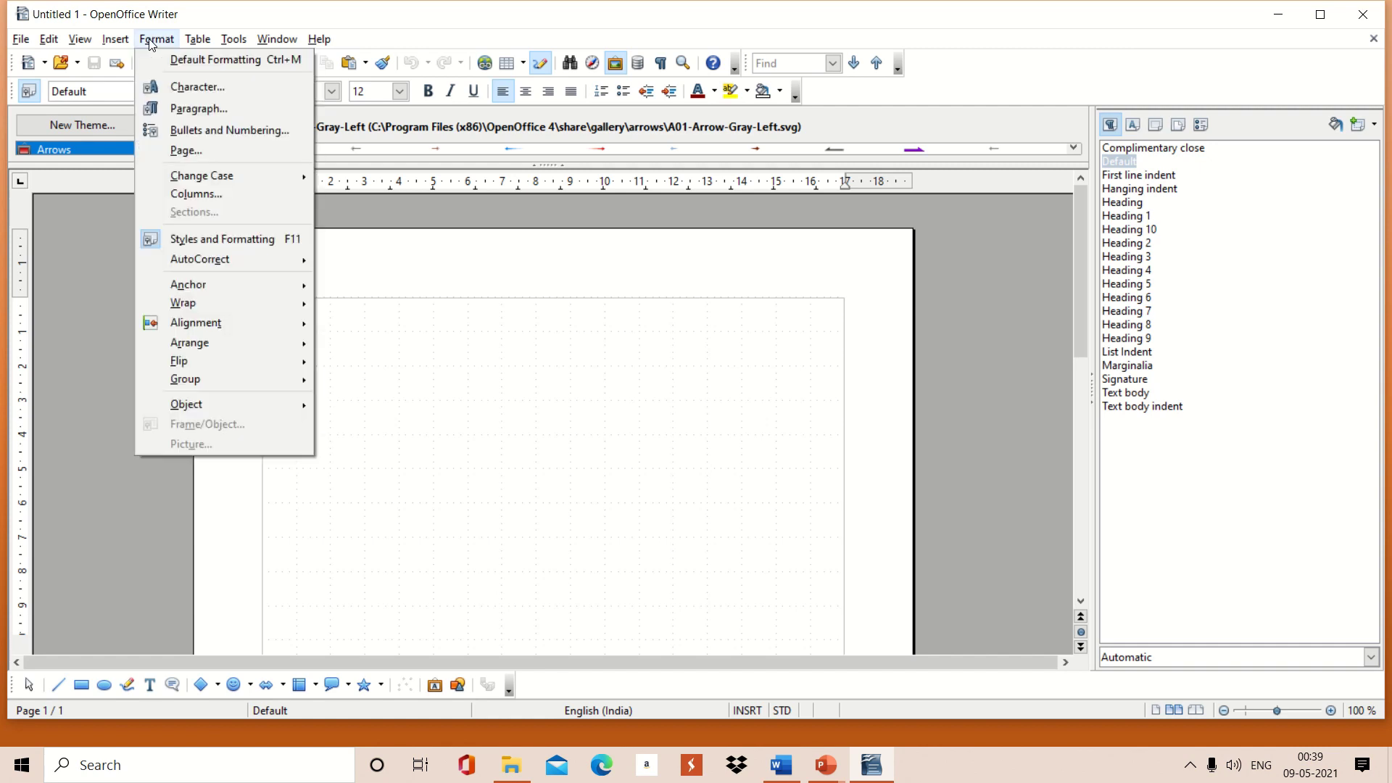
pyautogui.click(229, 238)
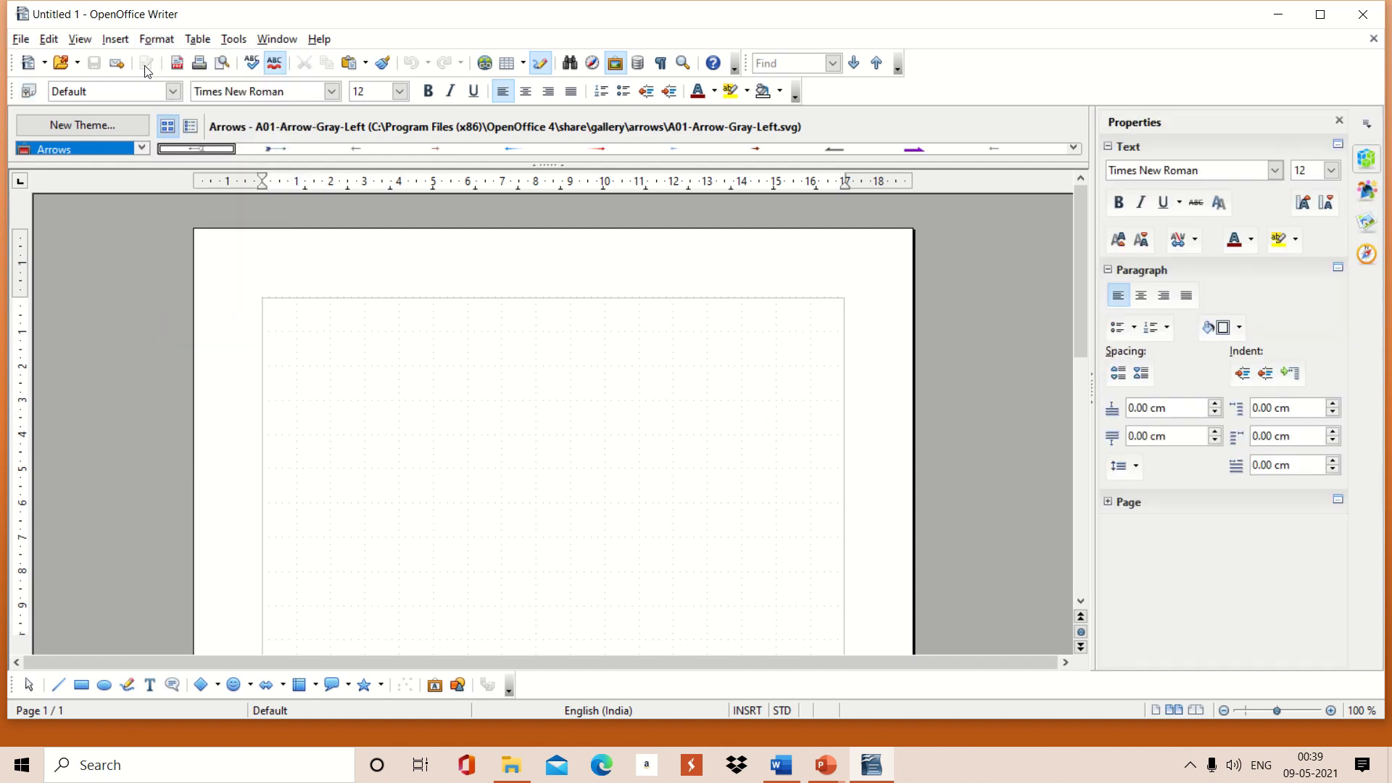
pyautogui.click(157, 41)
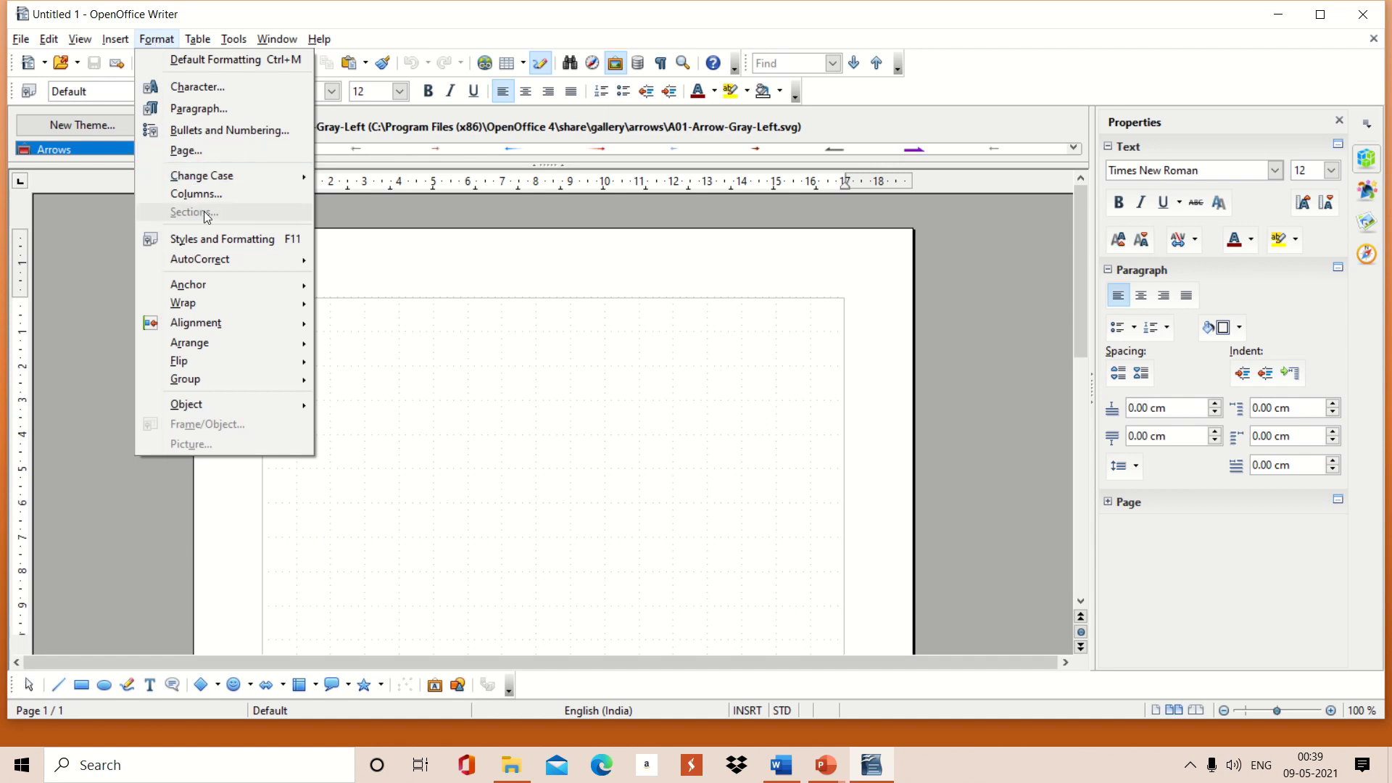
pyautogui.click(211, 239)
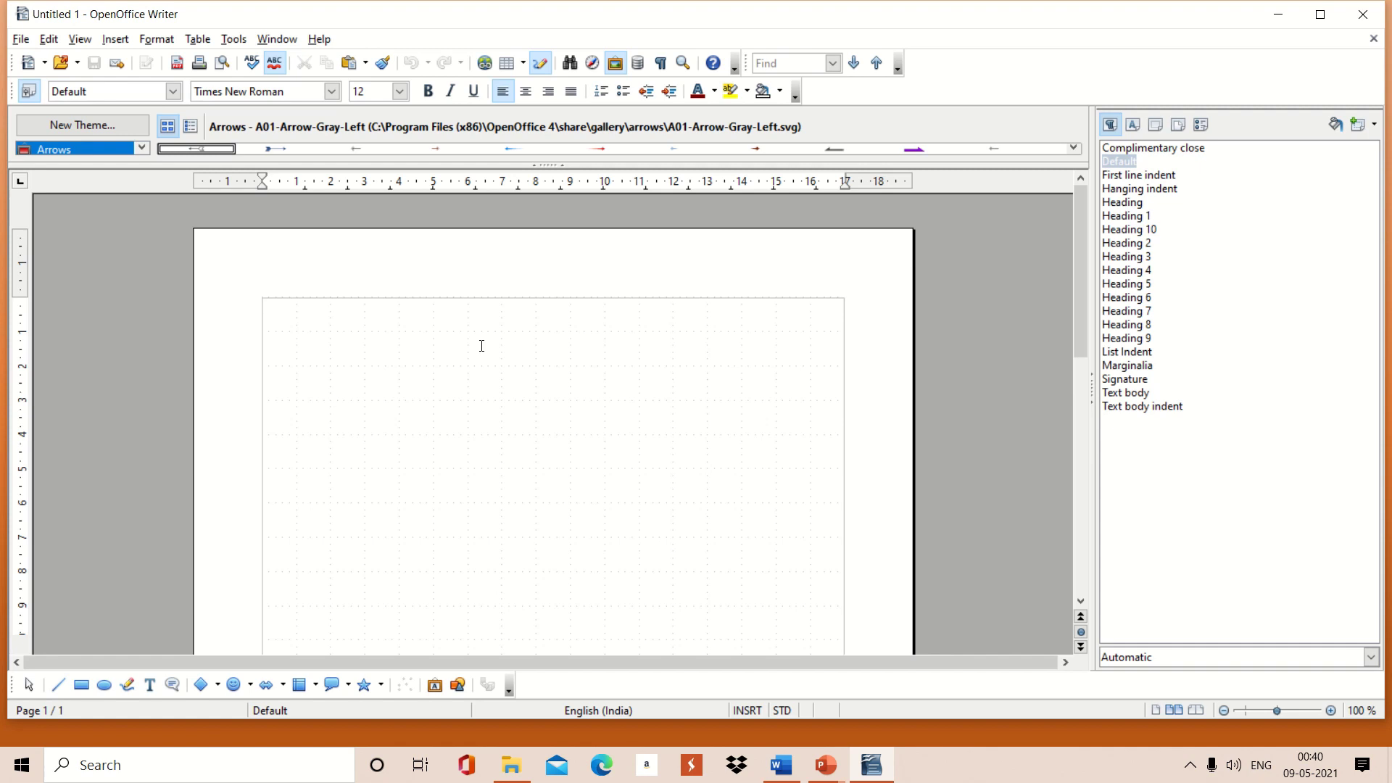
# Step: Write "Hello Students" on the first line of the blank document
pyautogui.write('Hello Sty')
pyautogui.press('BackSpace')
pyautogui.write('udents')
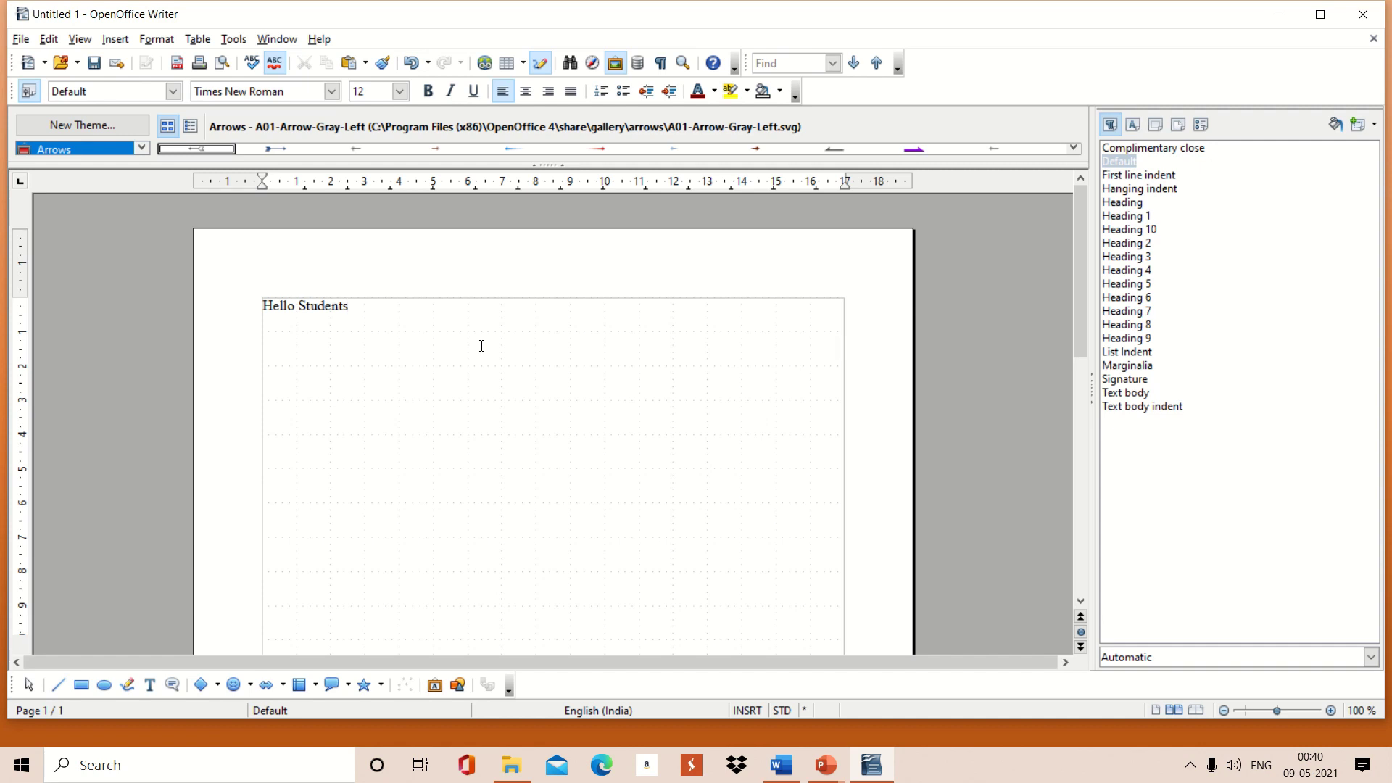
# Step: Copy the "Hello Students" line and paste it below repeatedly until the text fills nine lines
pyautogui.hotkey('shift', 'Left')
pyautogui.hotkey('shift', 'Left')
pyautogui.hotkey('shift', 'Left')
pyautogui.hotkey('shift', 'Left')
pyautogui.hotkey('shift', 'Left')
pyautogui.hotkey('shift', 'Left')
pyautogui.hotkey('shift', 'Left')
pyautogui.hotkey('shift', 'Left')
pyautogui.hotkey('shift', 'Left')
pyautogui.hotkey('shift', 'Left')
pyautogui.hotkey('shift', 'Left')
pyautogui.hotkey('shift', 'Left')
pyautogui.hotkey('shift', 'Left')
pyautogui.hotkey('shift', 'Left')
pyautogui.hotkey('ctrl', 'c')
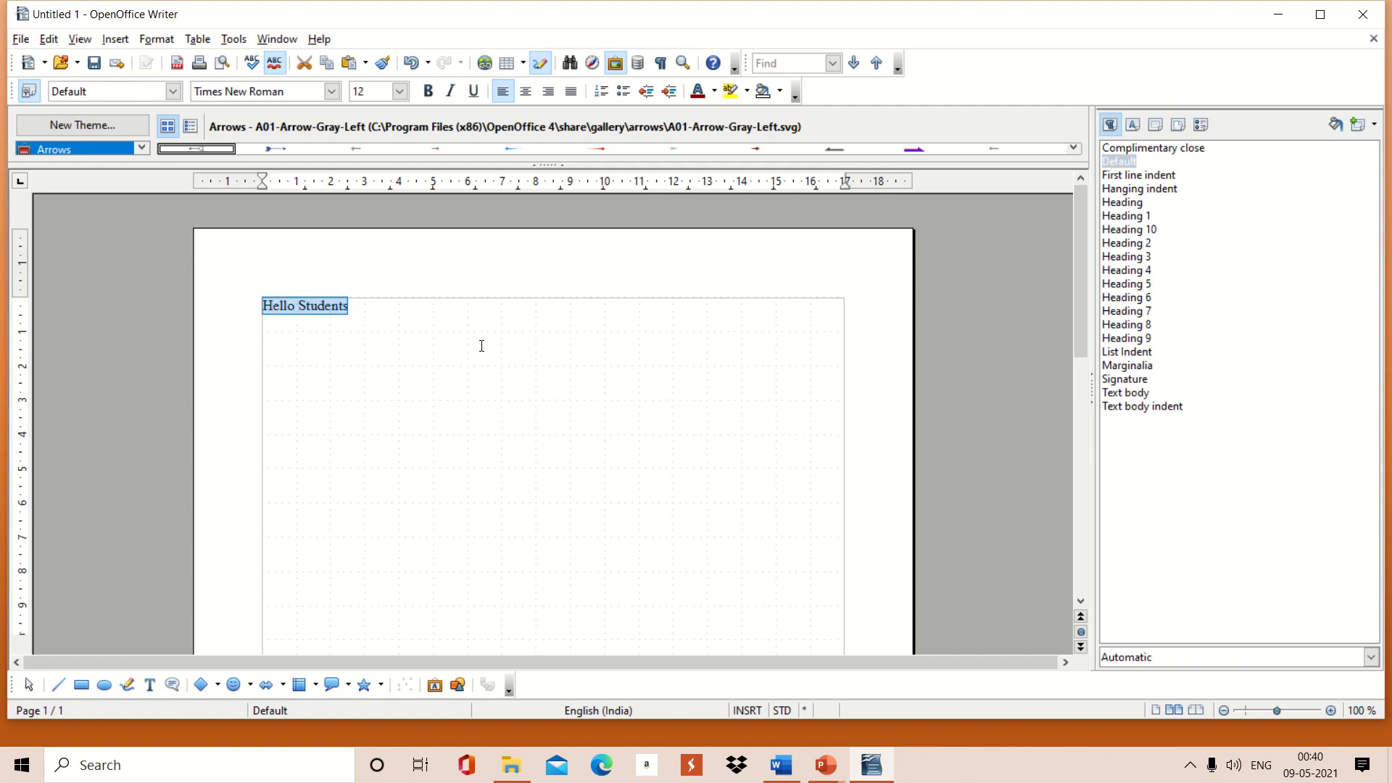
pyautogui.click(428, 330)
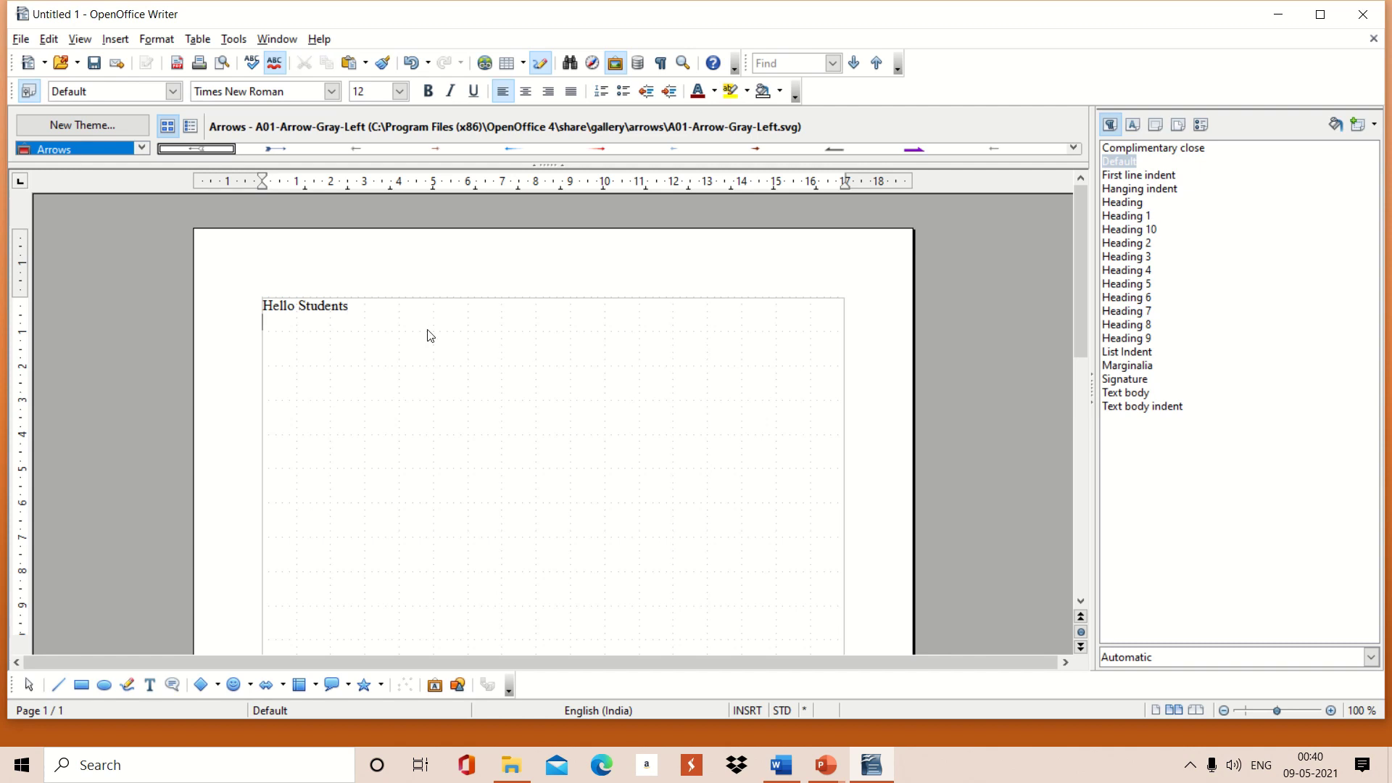
pyautogui.press('Return')
pyautogui.hotkey('ctrl', 'v')
pyautogui.hotkey('ctrl', 'v')
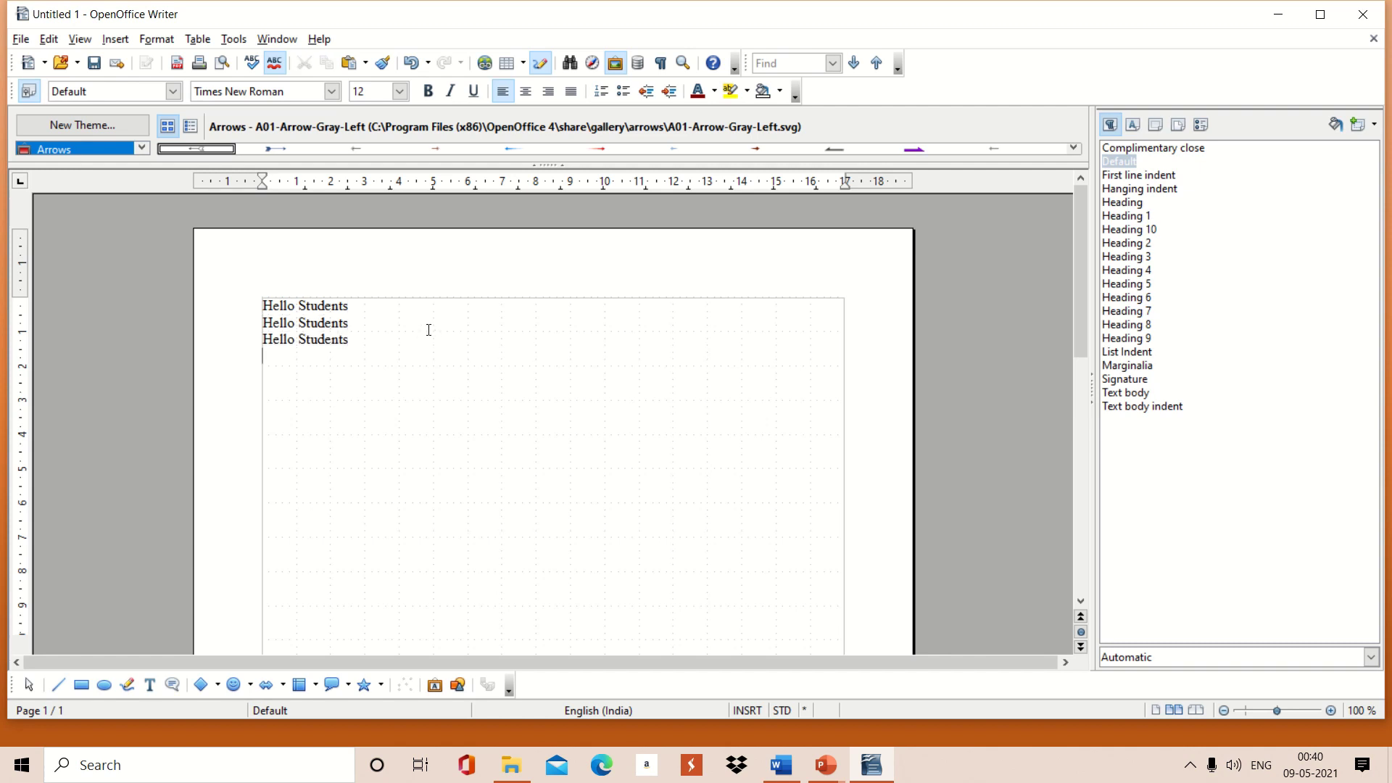
pyautogui.press('Return')
pyautogui.hotkey('ctrl', 'v')
pyautogui.hotkey('ctrl', 'v')
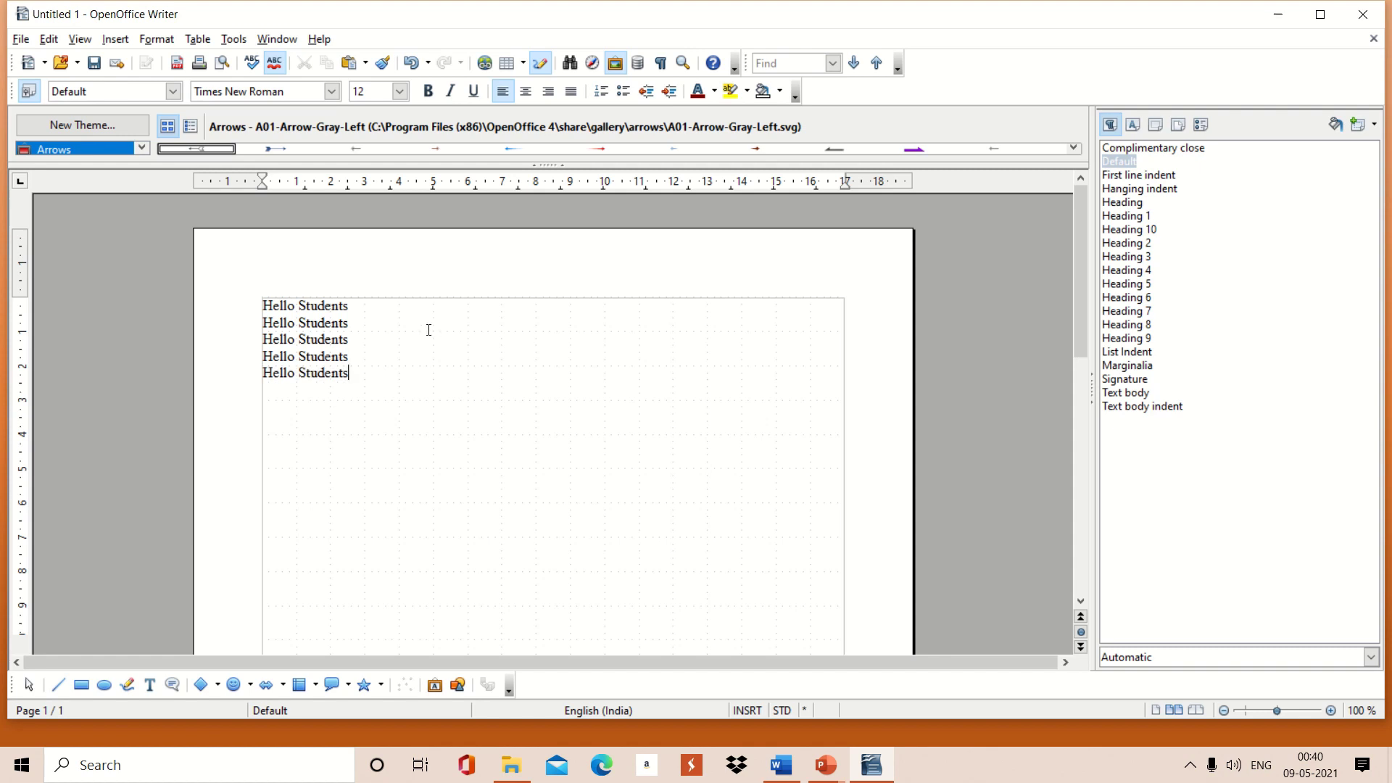
pyautogui.hotkey('ctrl', 'v')
pyautogui.hotkey('ctrl', 'v')
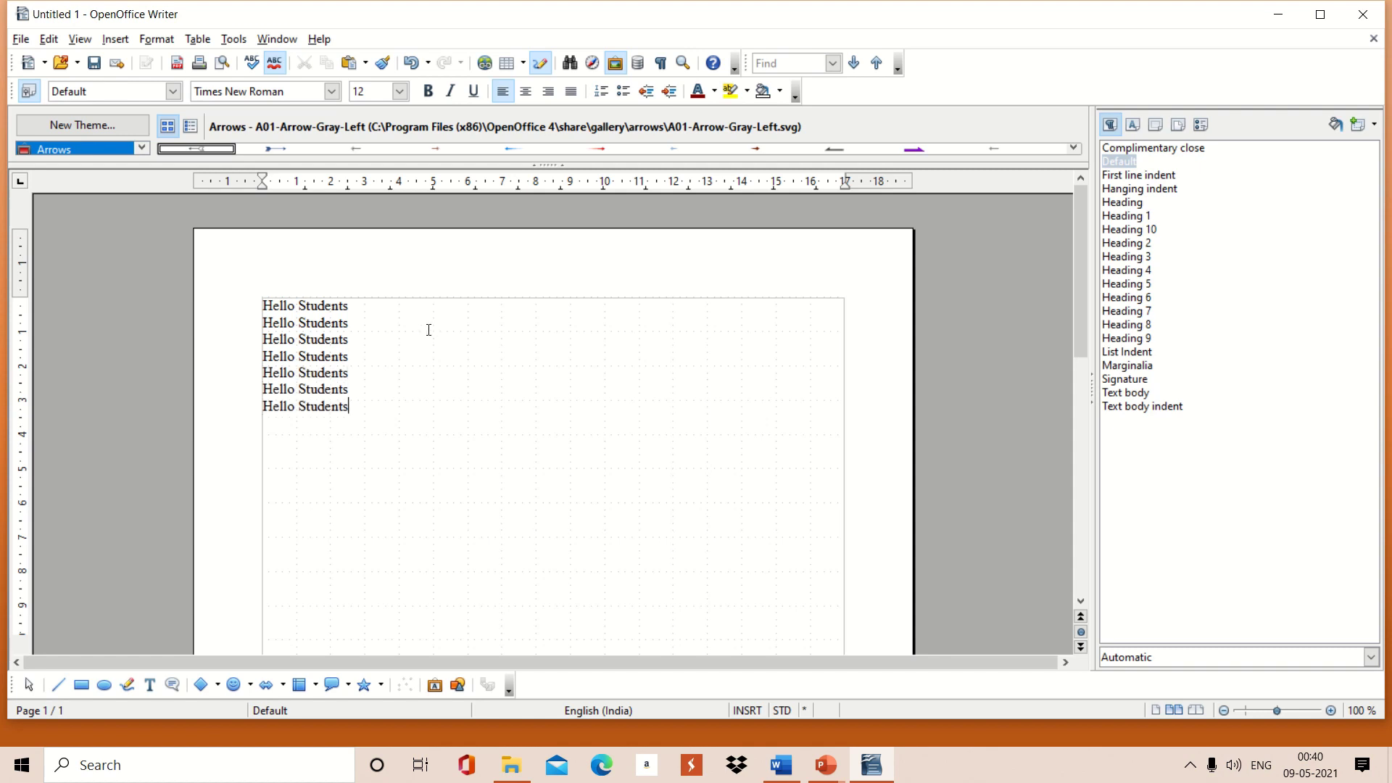
pyautogui.hotkey('ctrl', 'v')
pyautogui.hotkey('ctrl', 'v')
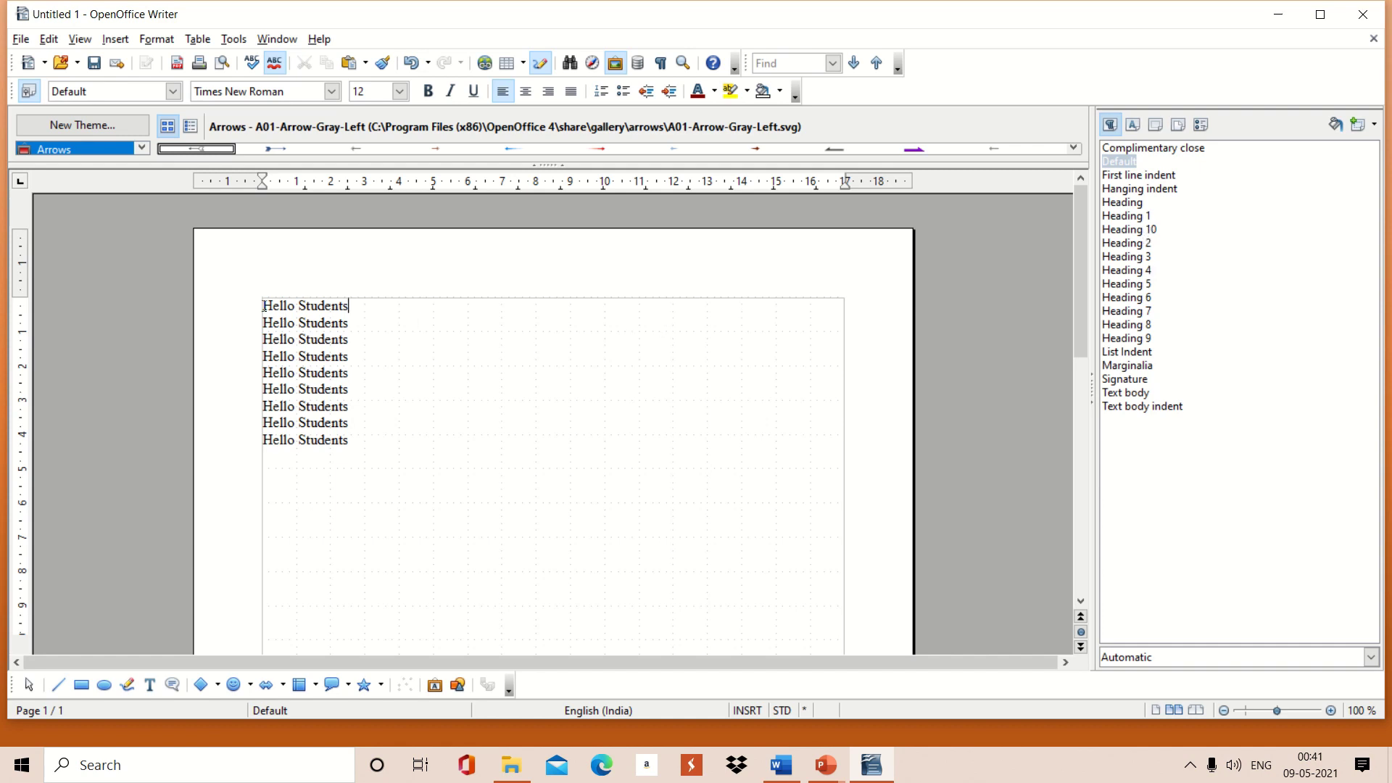
# Step: Try the Heading, Heading 1, Heading 2 and Heading 8 paragraph styles on the first line, finishing on Heading
pyautogui.moveTo(263, 305); pyautogui.dragTo(350, 308)
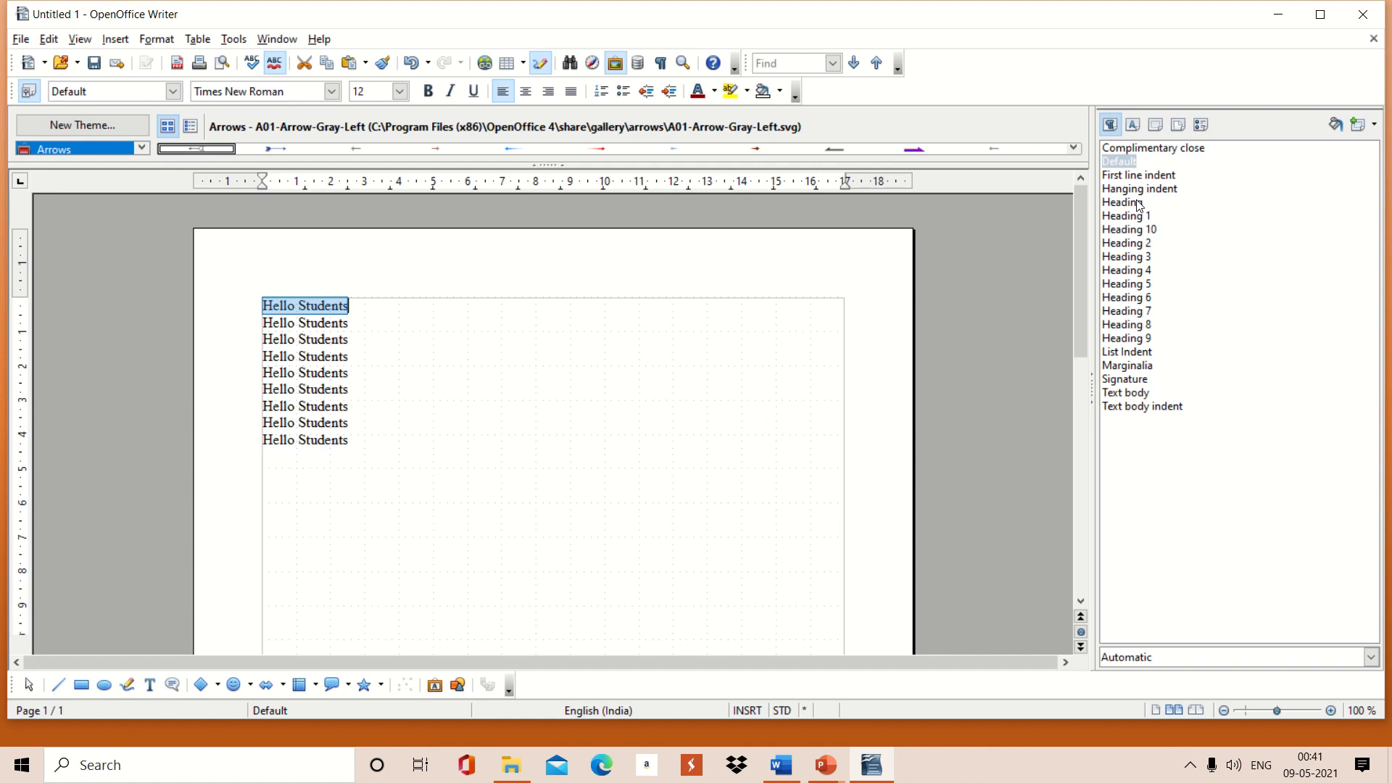
pyautogui.doubleClick(1137, 202)
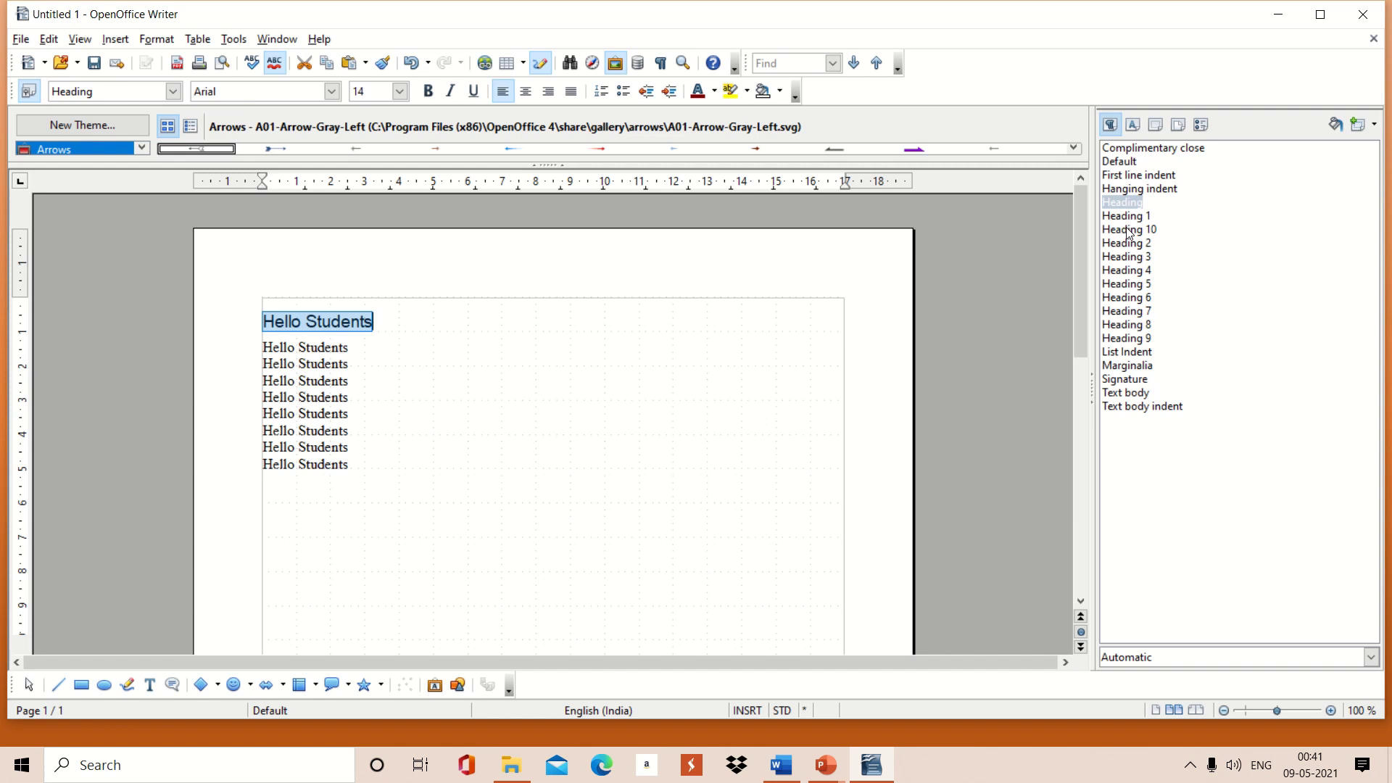
pyautogui.doubleClick(1135, 216)
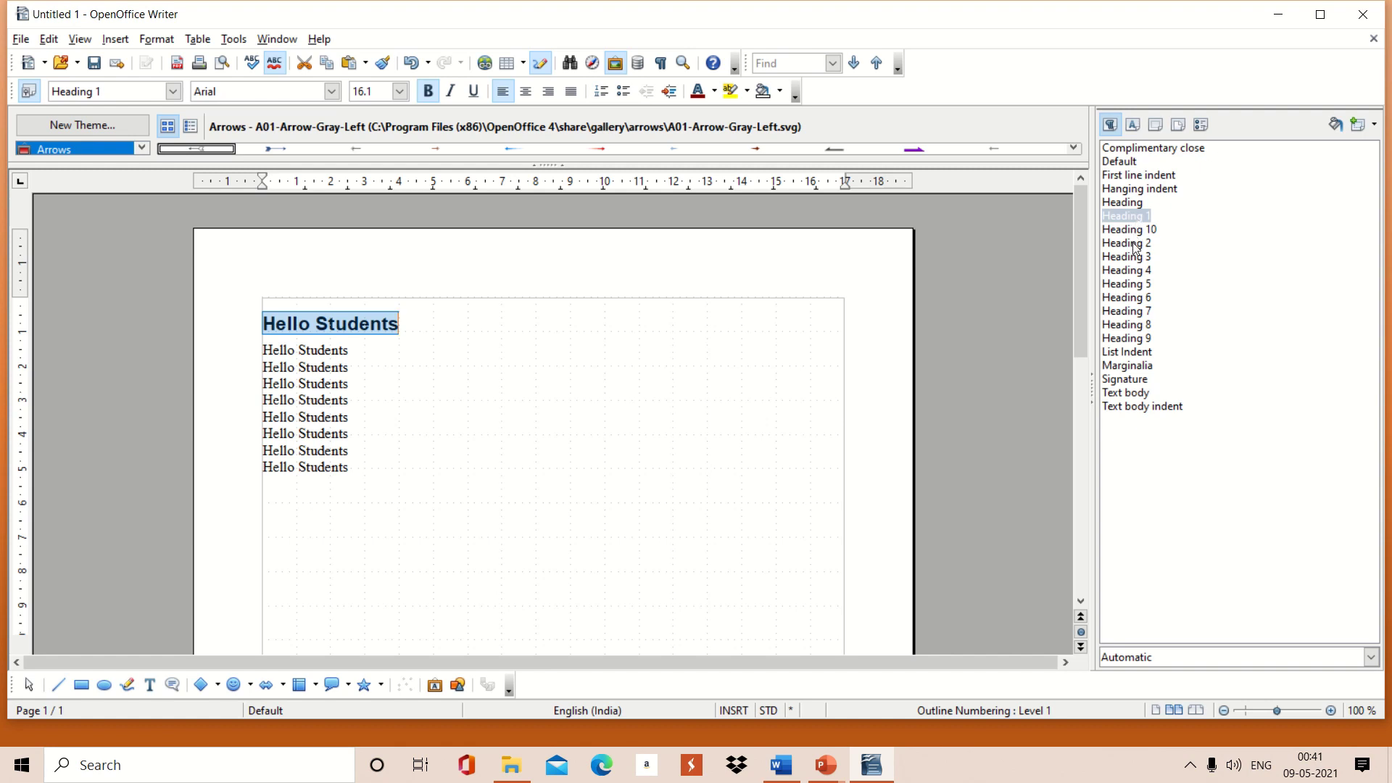
pyautogui.doubleClick(1135, 244)
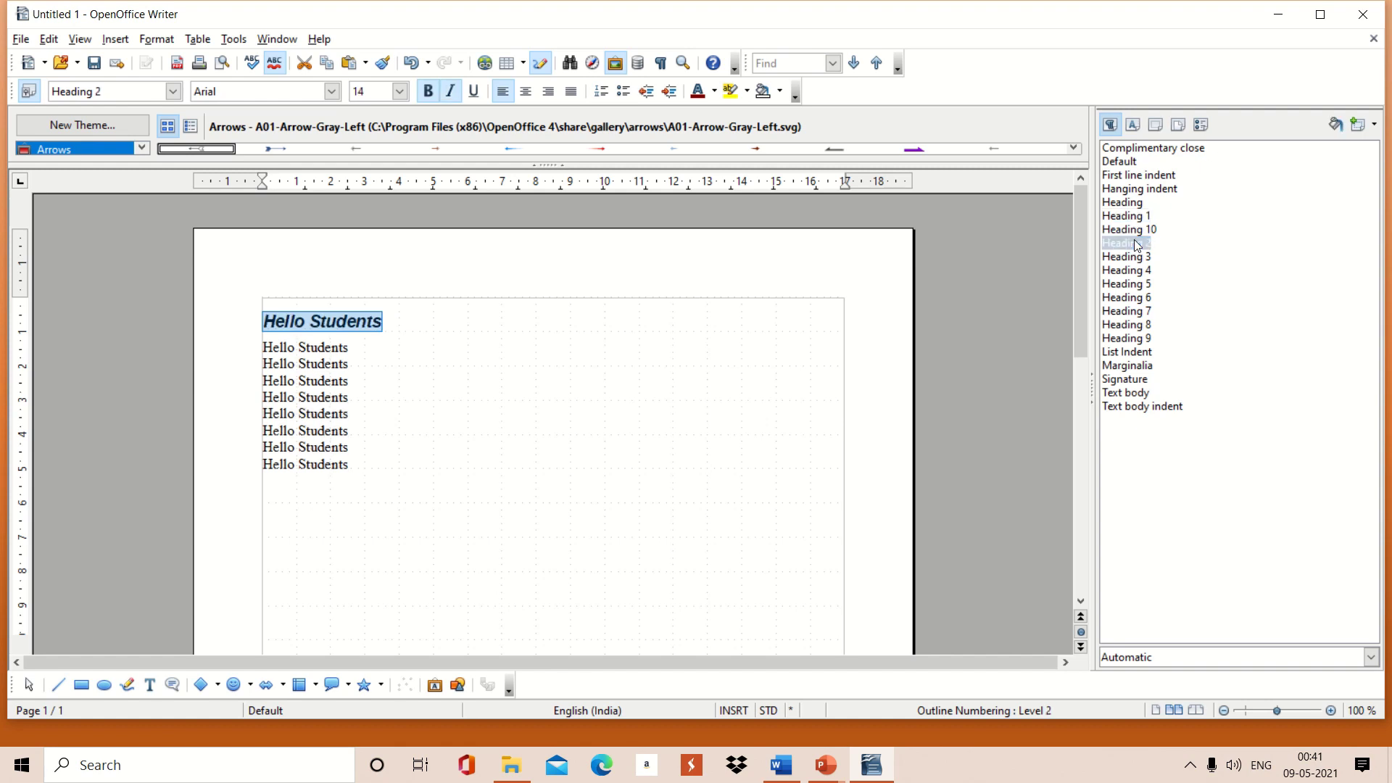
pyautogui.doubleClick(1128, 203)
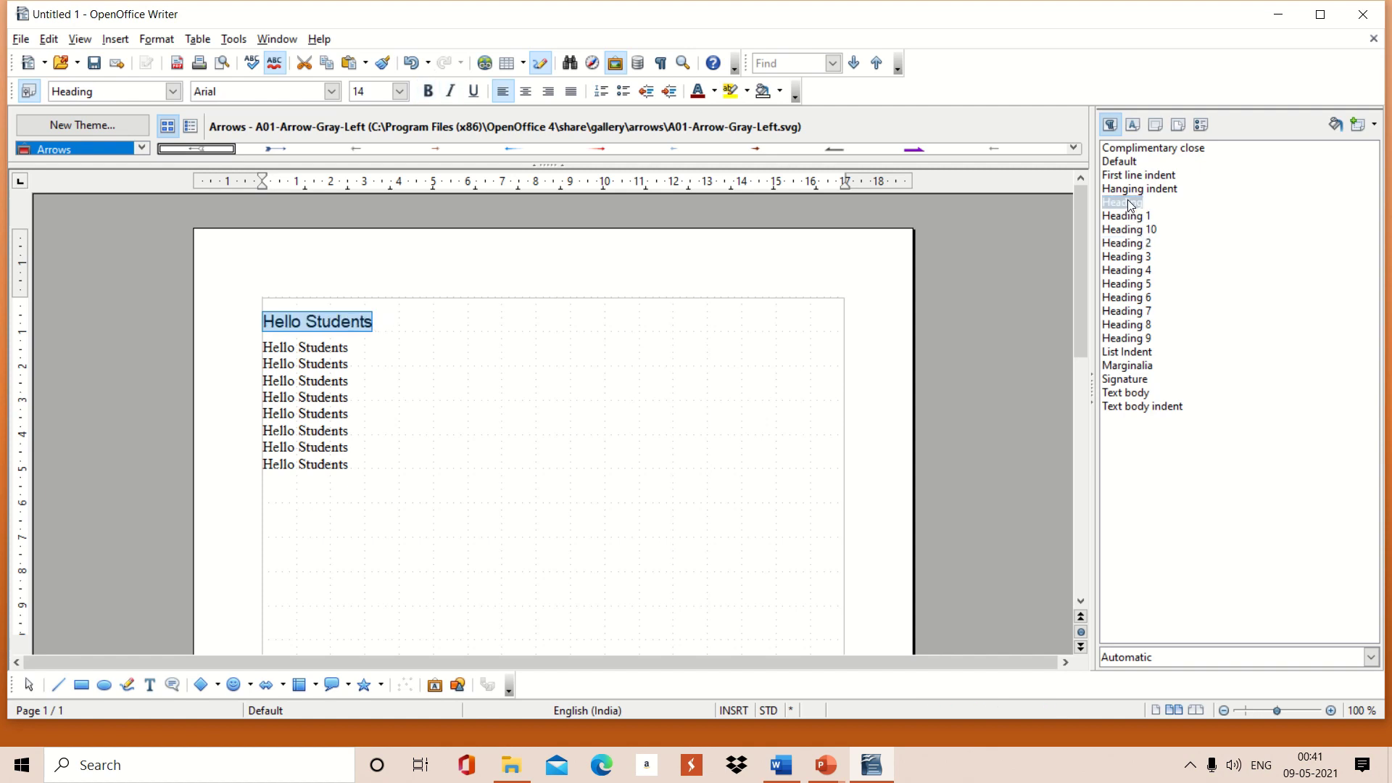
pyautogui.doubleClick(1132, 325)
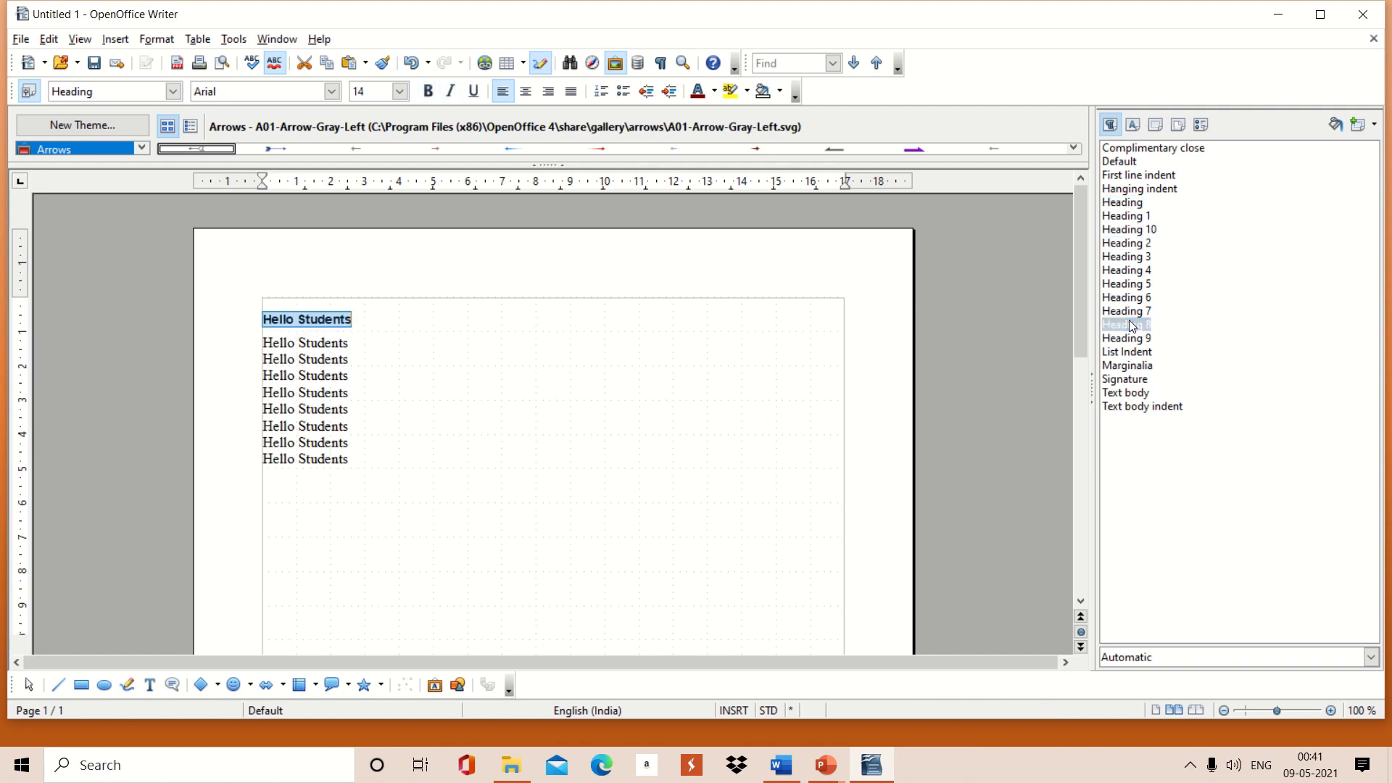
pyautogui.doubleClick(1128, 203)
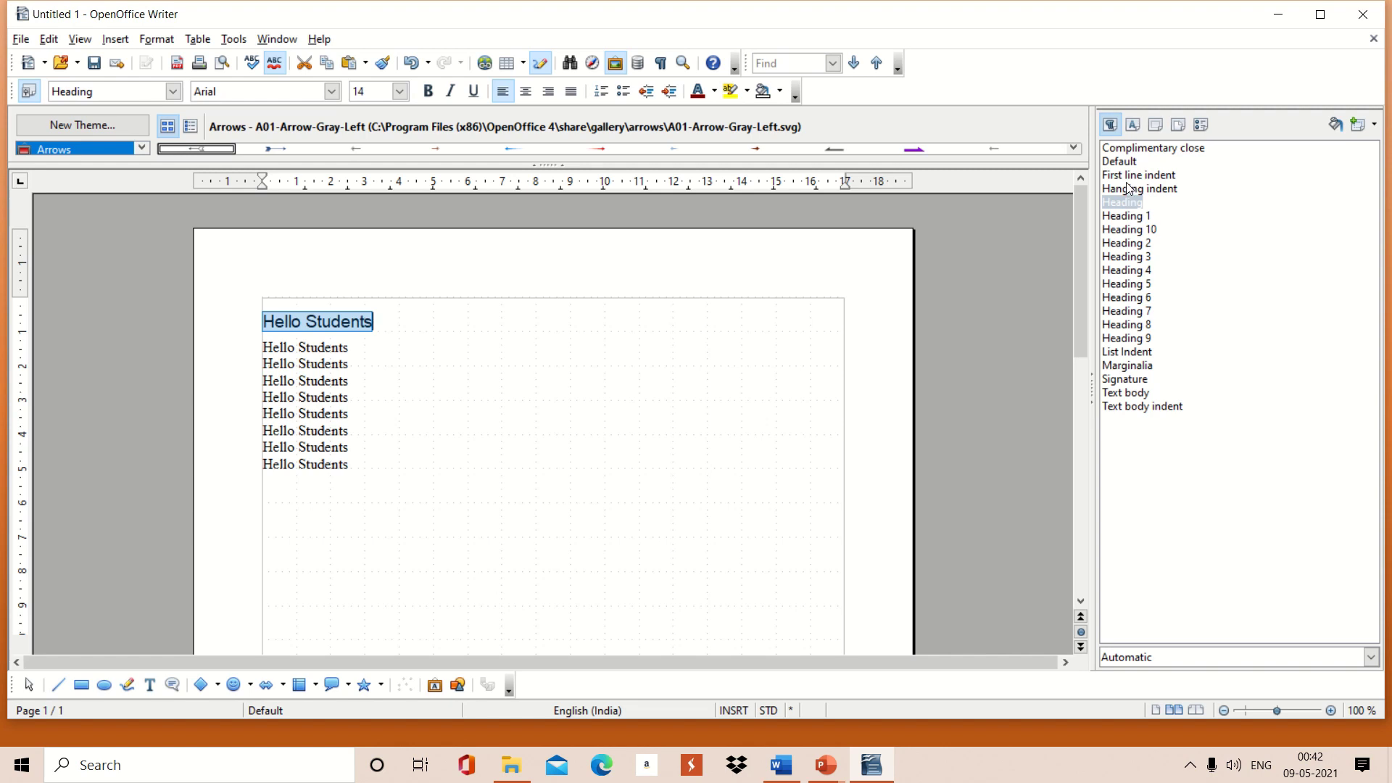
# Step: Try the First line indent paragraph style on the first line and replace it with Hanging indent
pyautogui.doubleClick(1133, 176)
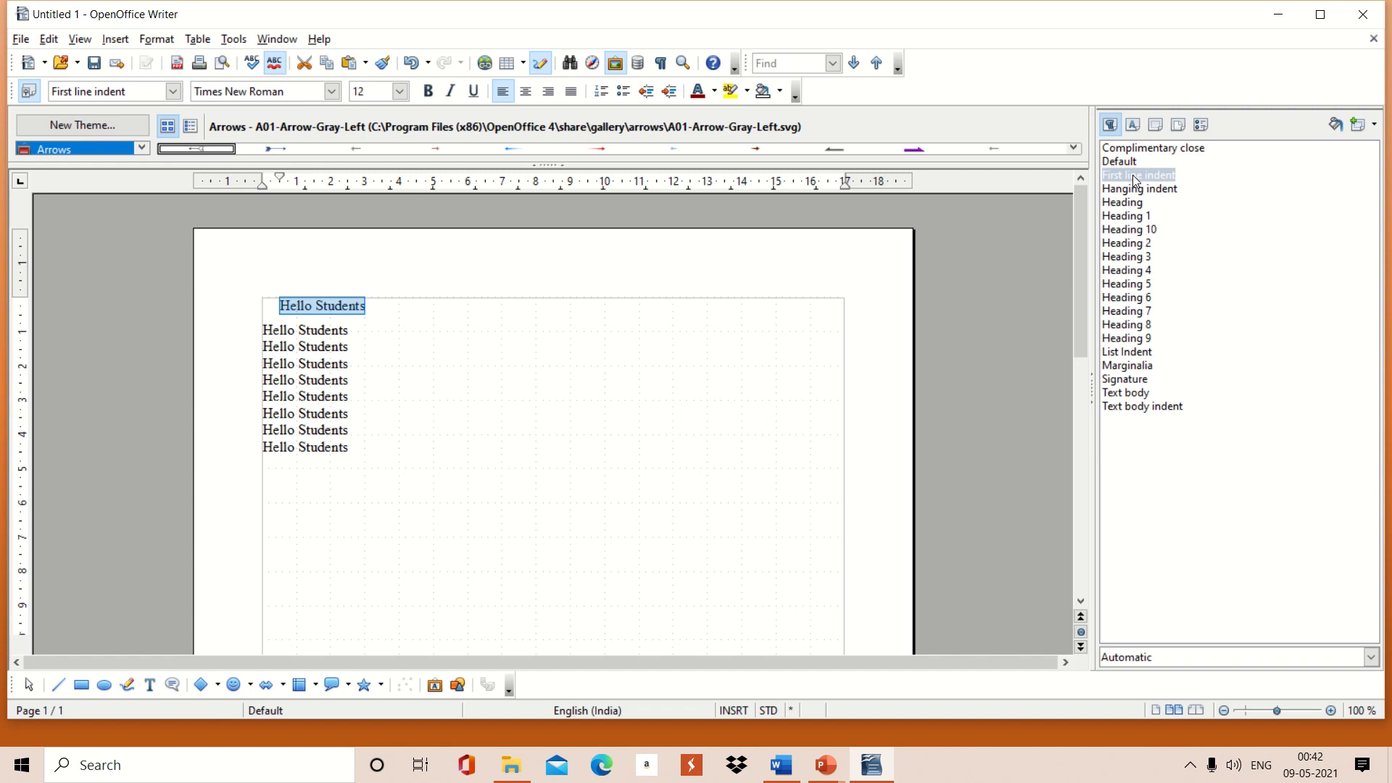
pyautogui.doubleClick(1137, 189)
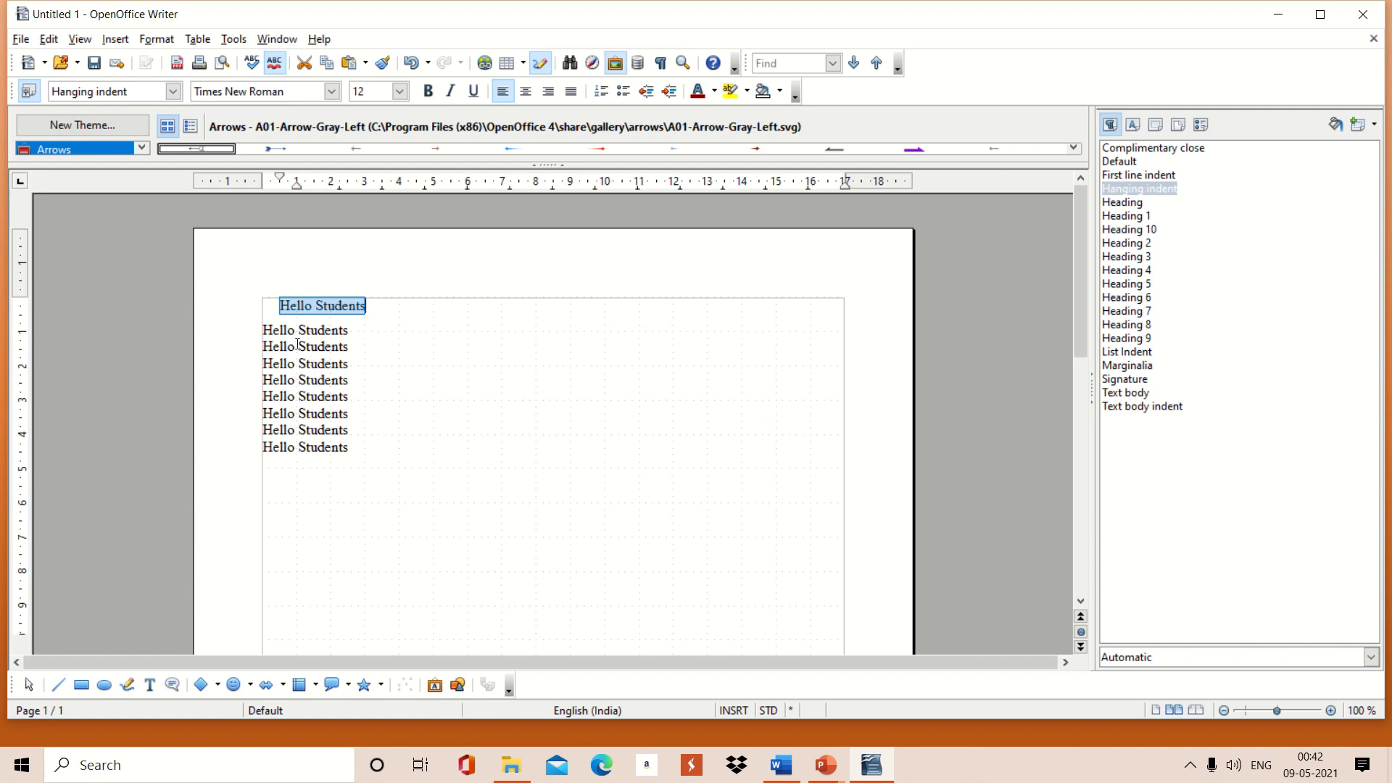
# Step: Apply the Example character style to the second "Hello Students" line
pyautogui.moveTo(261, 328); pyautogui.dragTo(356, 333)
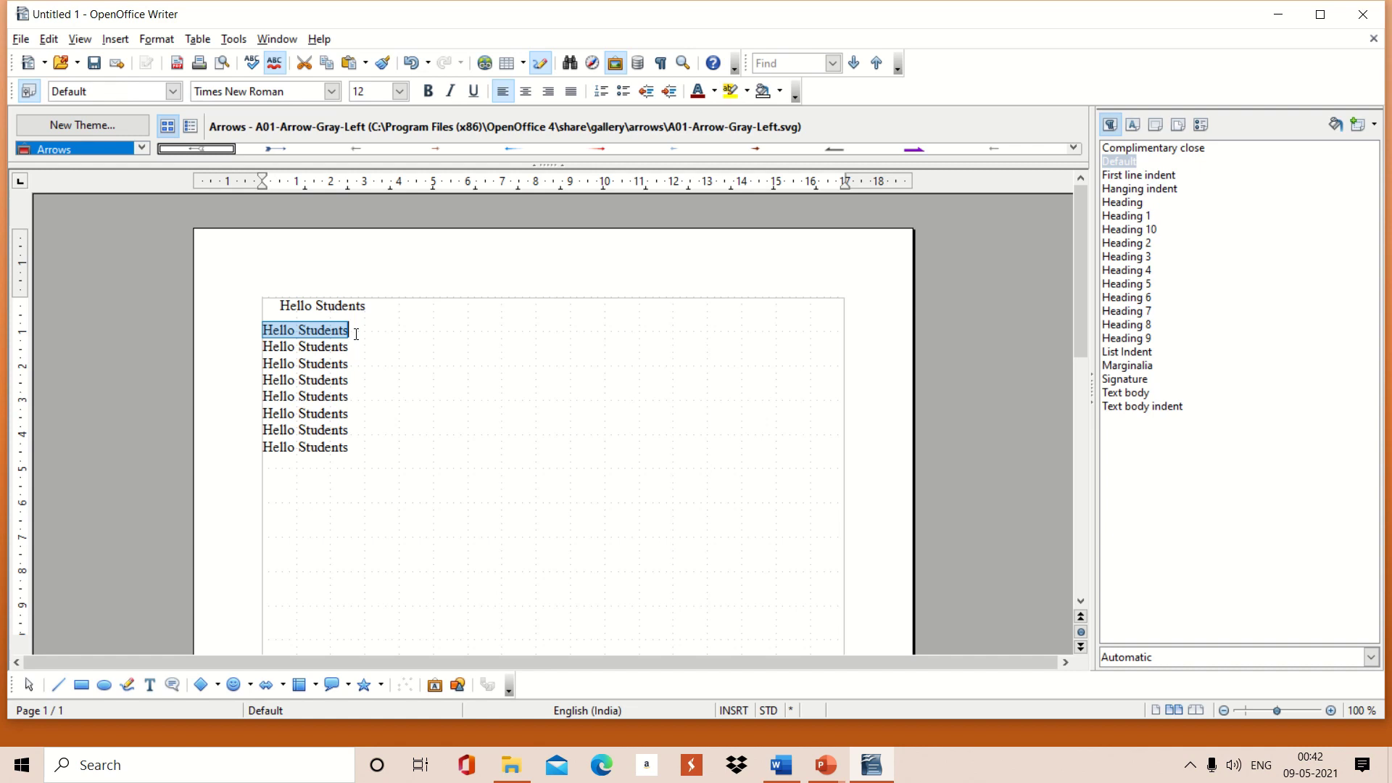
pyautogui.click(1132, 127)
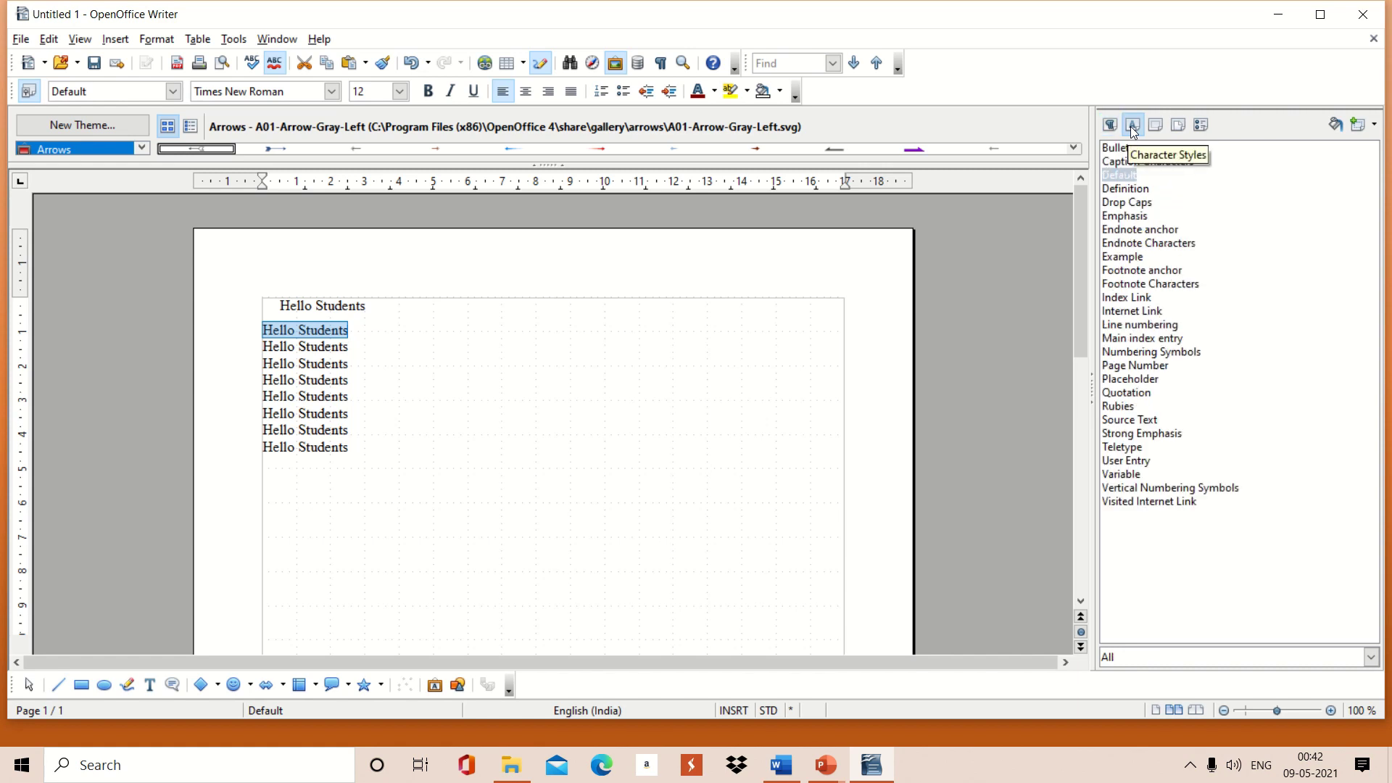
pyautogui.click(1141, 297)
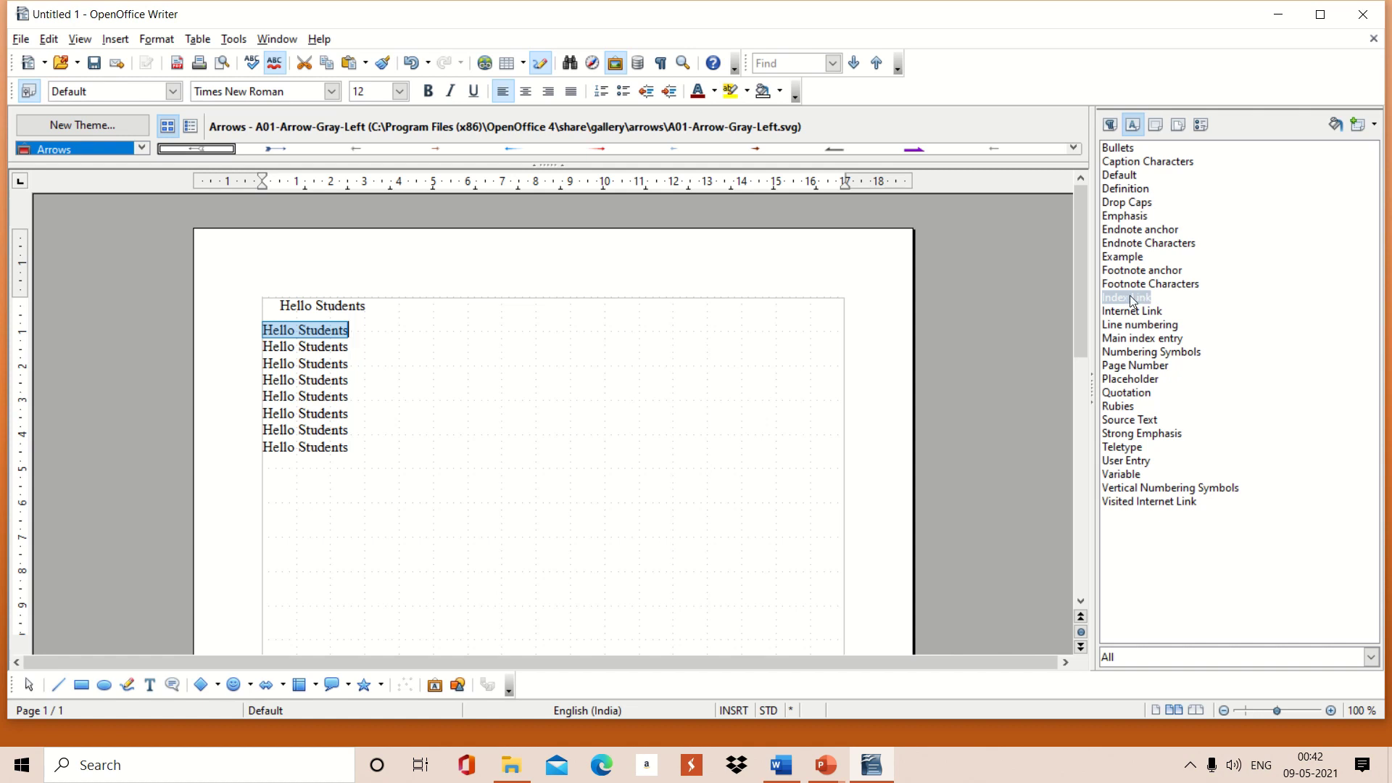
pyautogui.doubleClick(1125, 259)
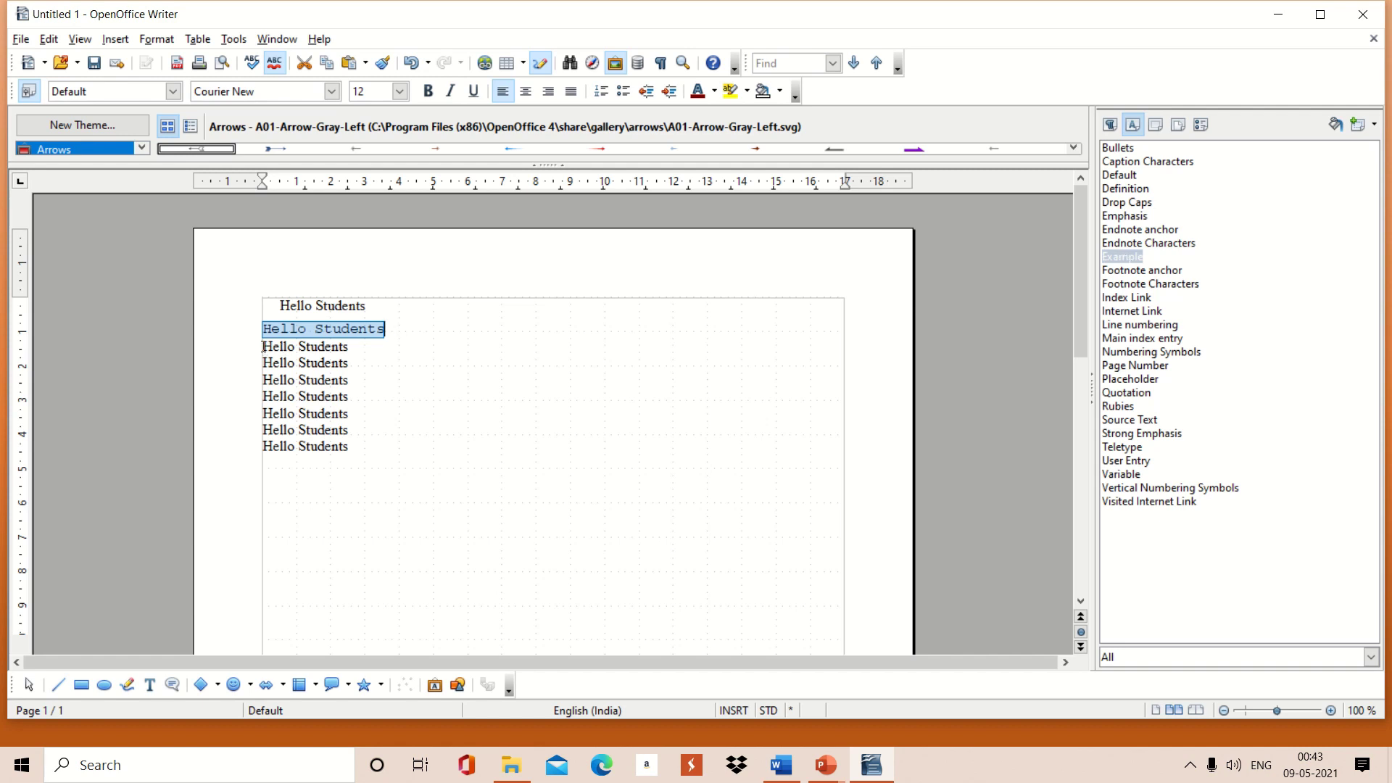
# Step: Try the List 2 and List 1 list styles on the remaining seven lines and finish with Numbering 1
pyautogui.moveTo(267, 348); pyautogui.dragTo(349, 447)
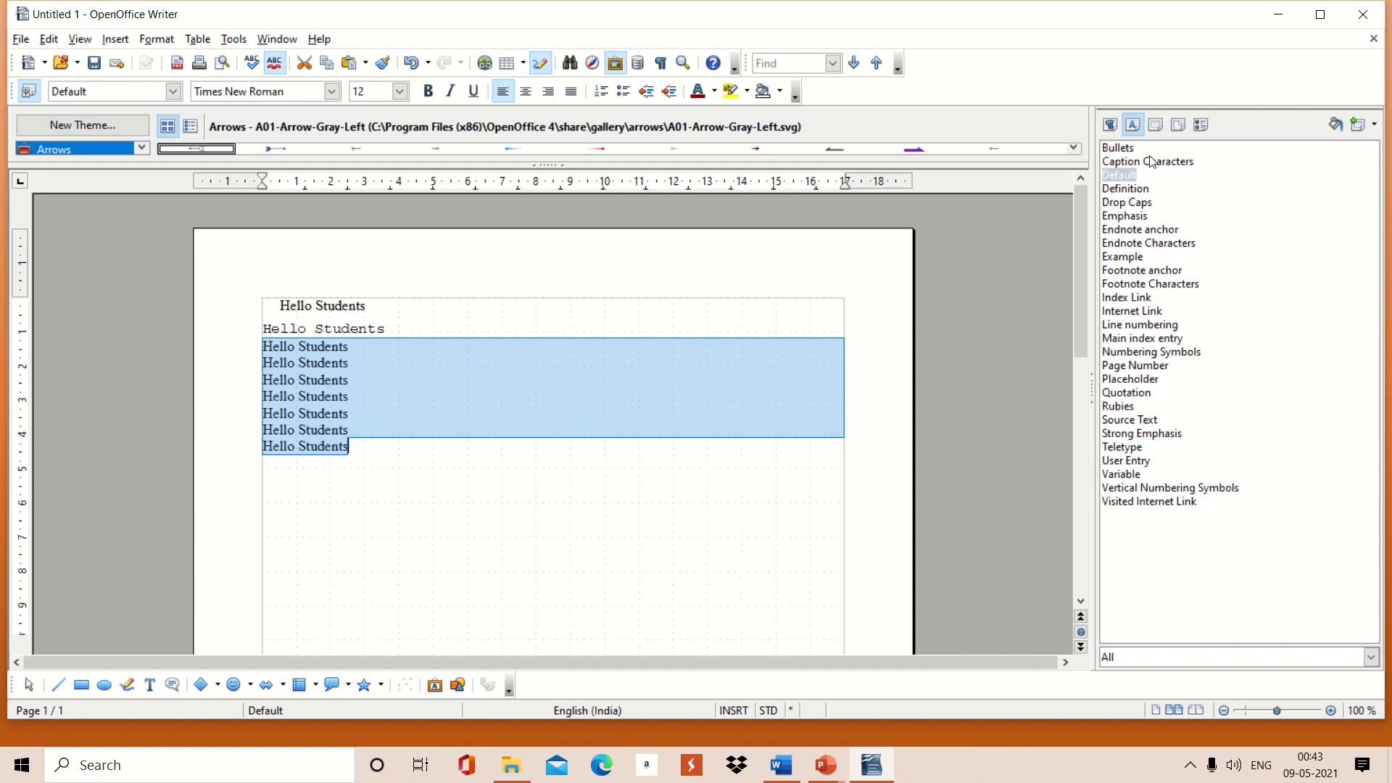
pyautogui.click(1200, 126)
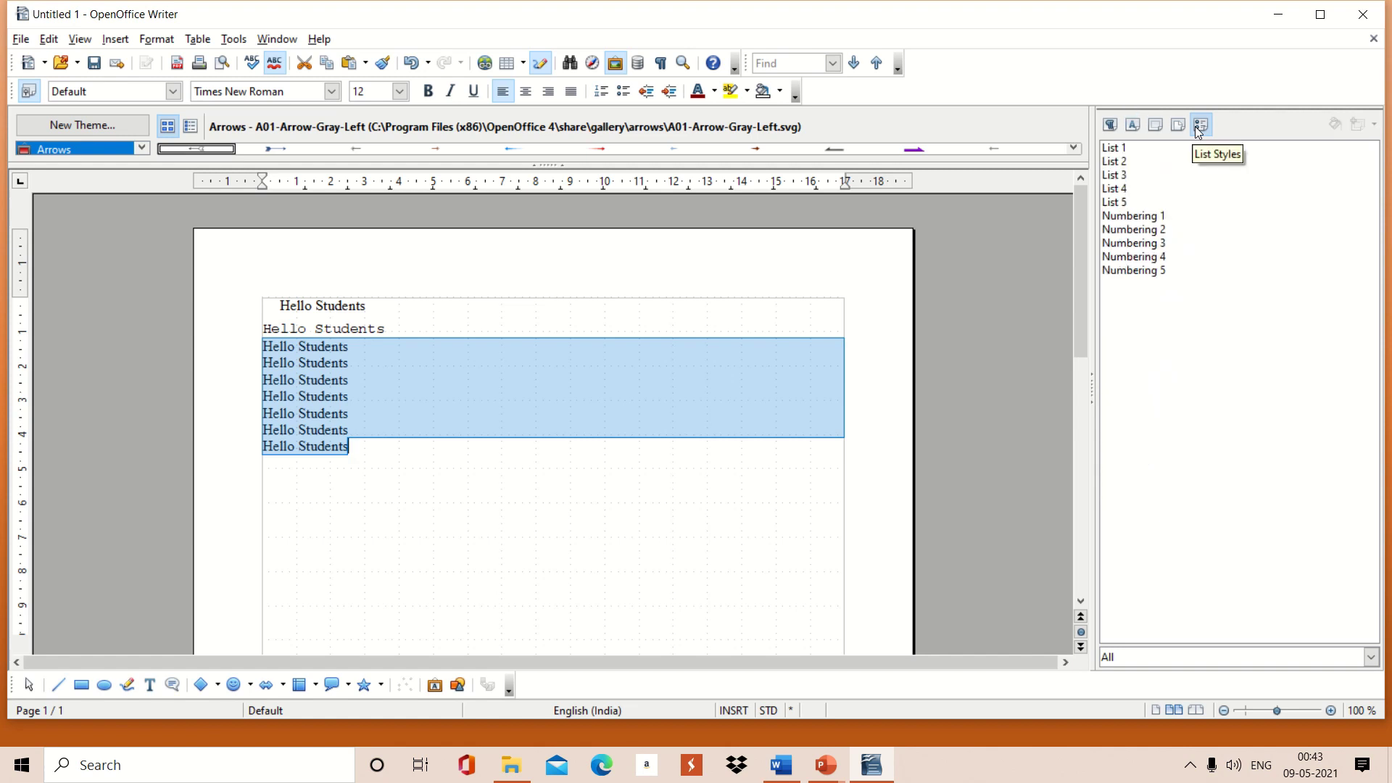
pyautogui.doubleClick(1123, 163)
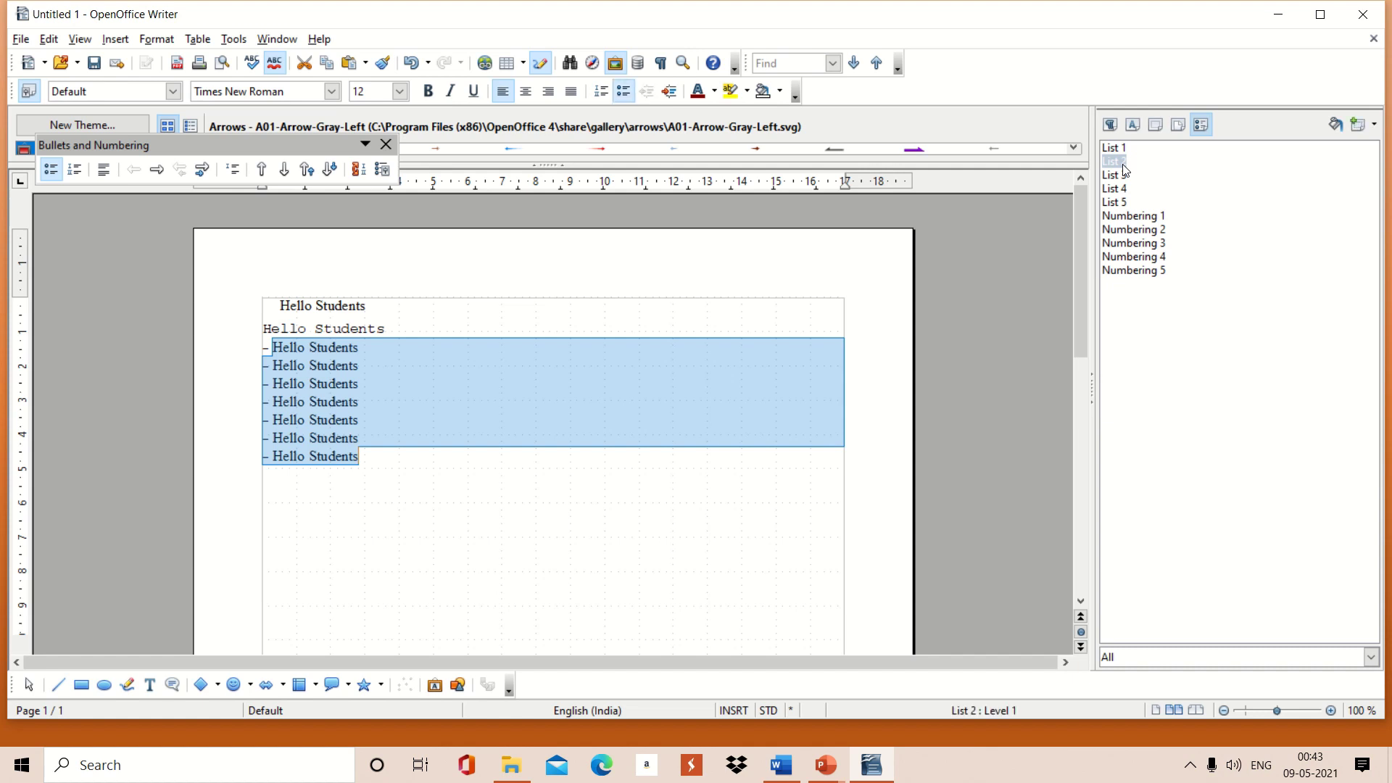
pyautogui.doubleClick(1121, 150)
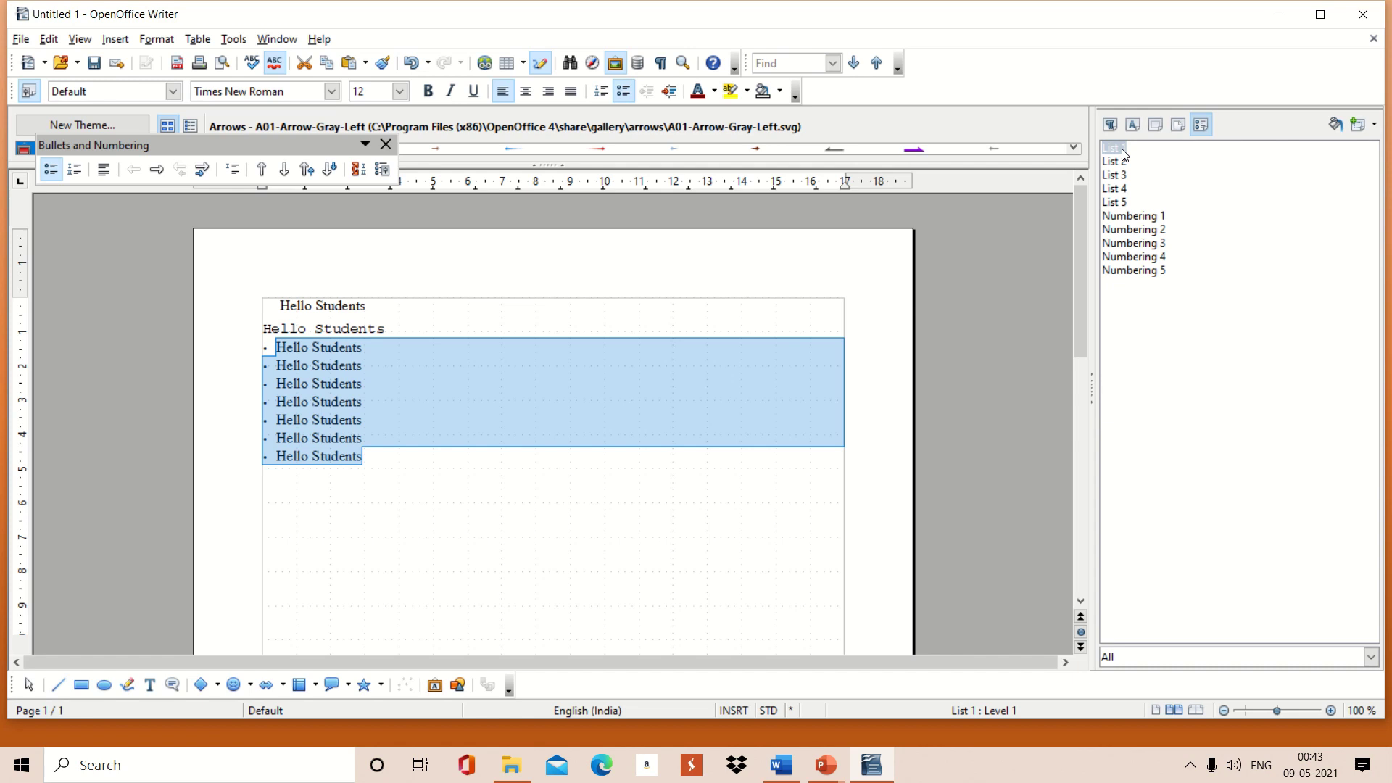
pyautogui.doubleClick(1126, 217)
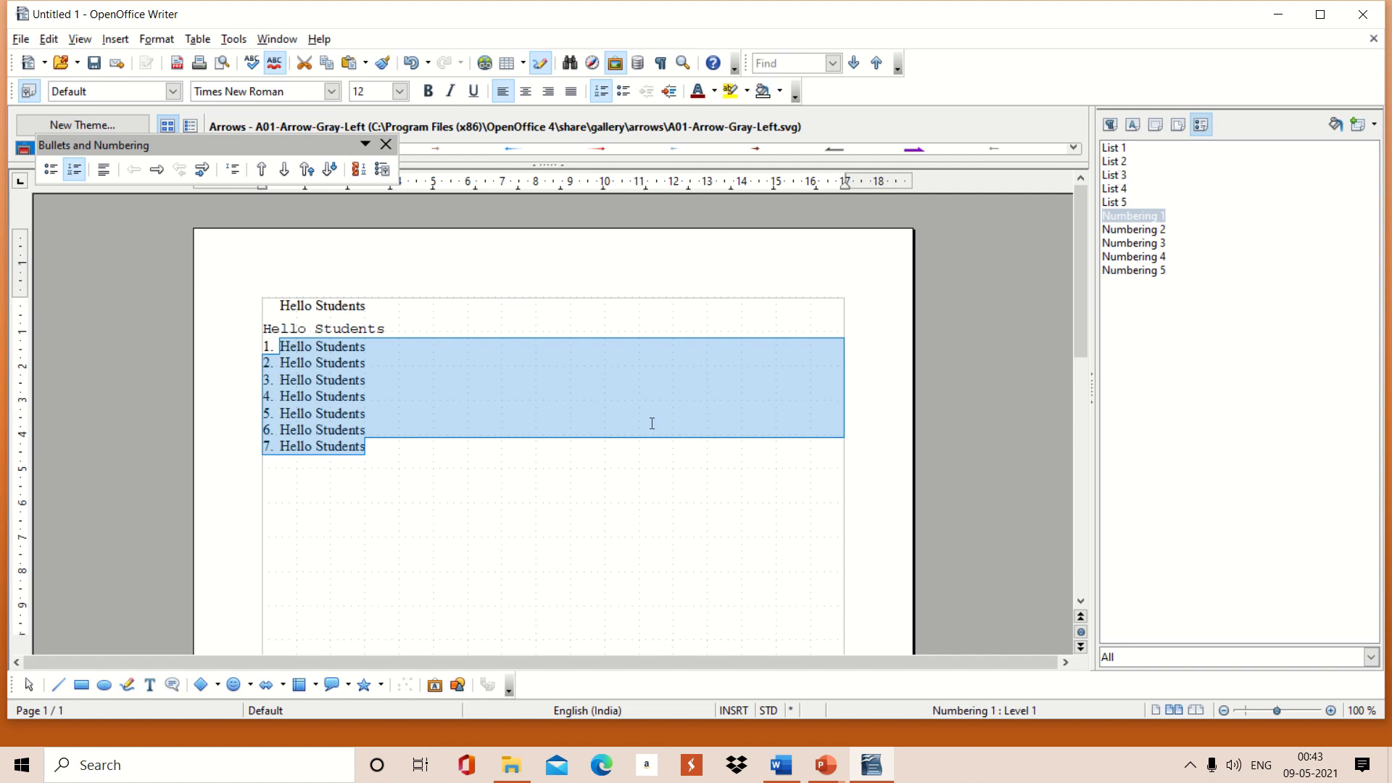
pyautogui.click(545, 507)
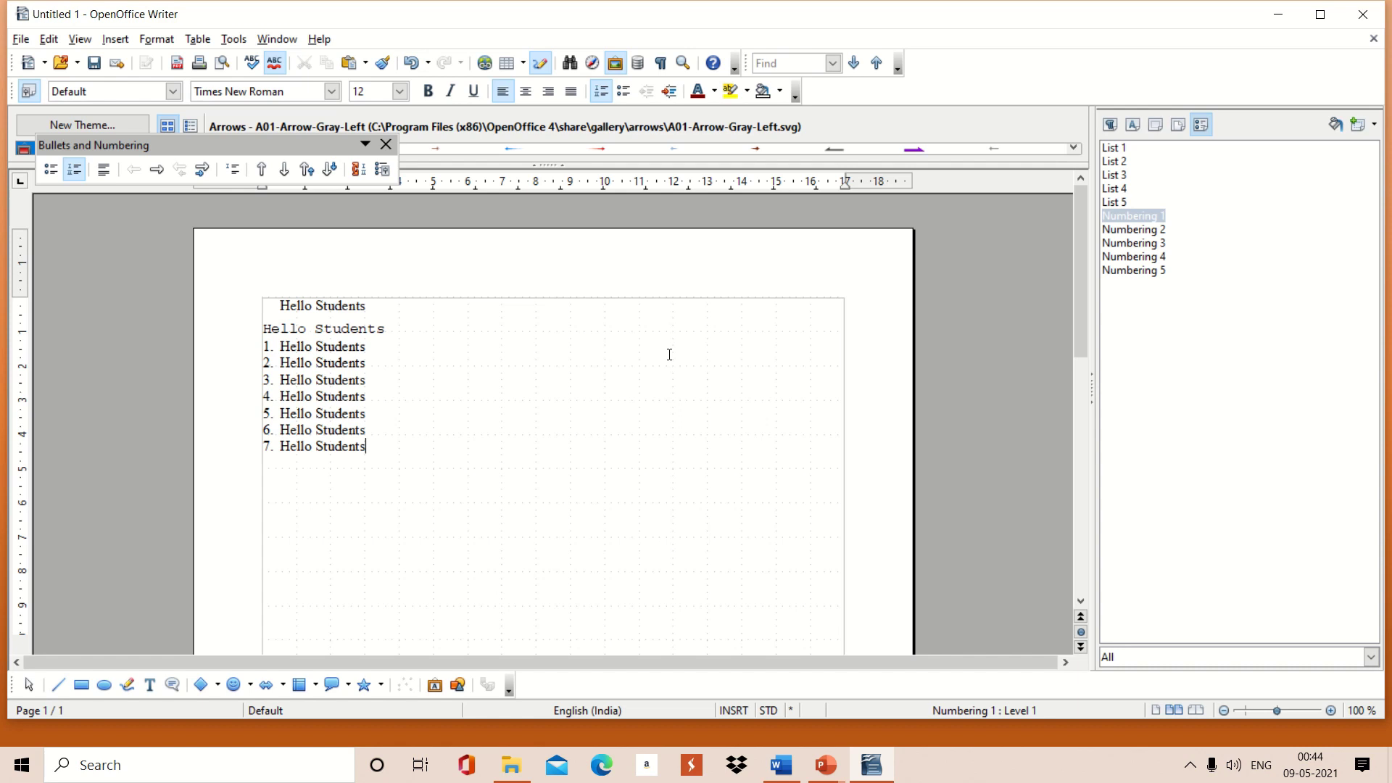
# Step: Turn on Fill Format mode, choose the Index Link character style and paint it over text in the numbered list
pyautogui.click(1336, 126)
pyautogui.click(777, 348)
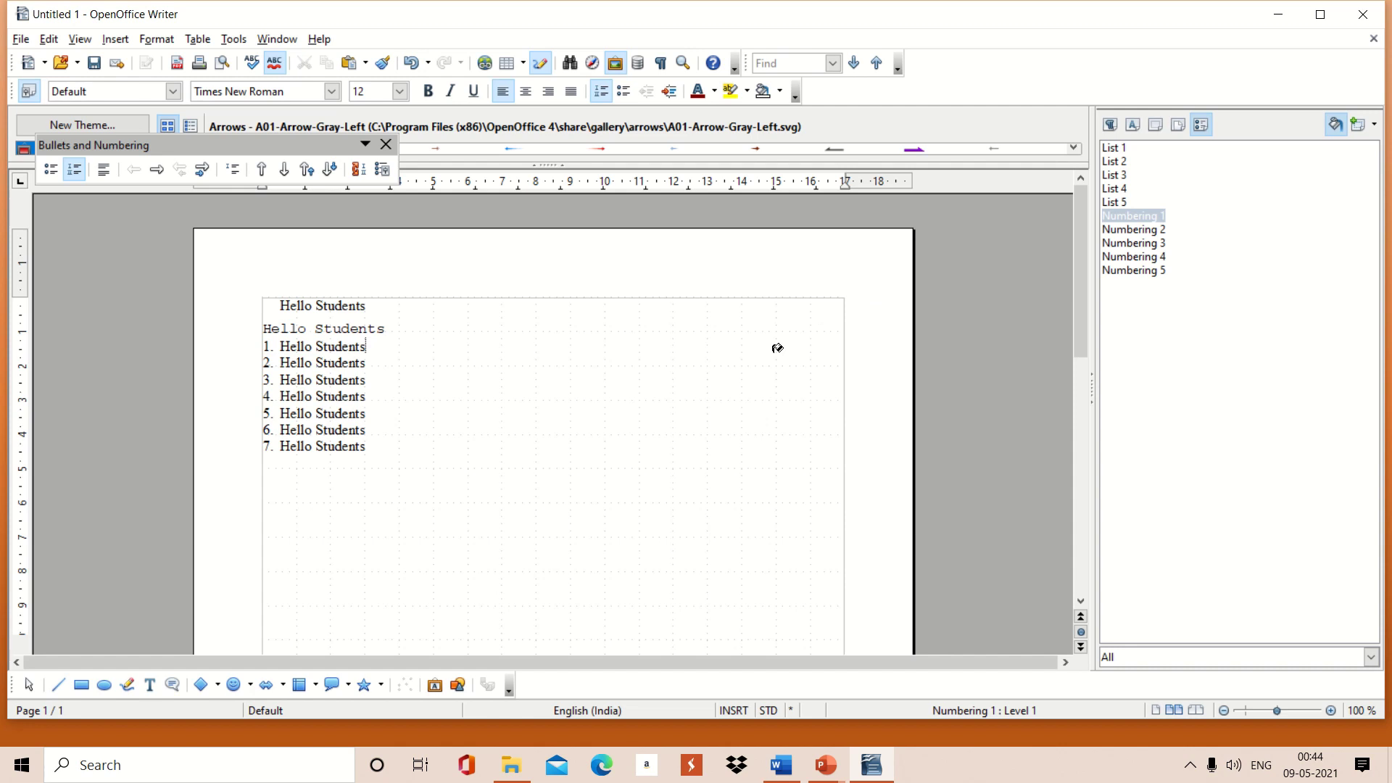
pyautogui.click(1134, 127)
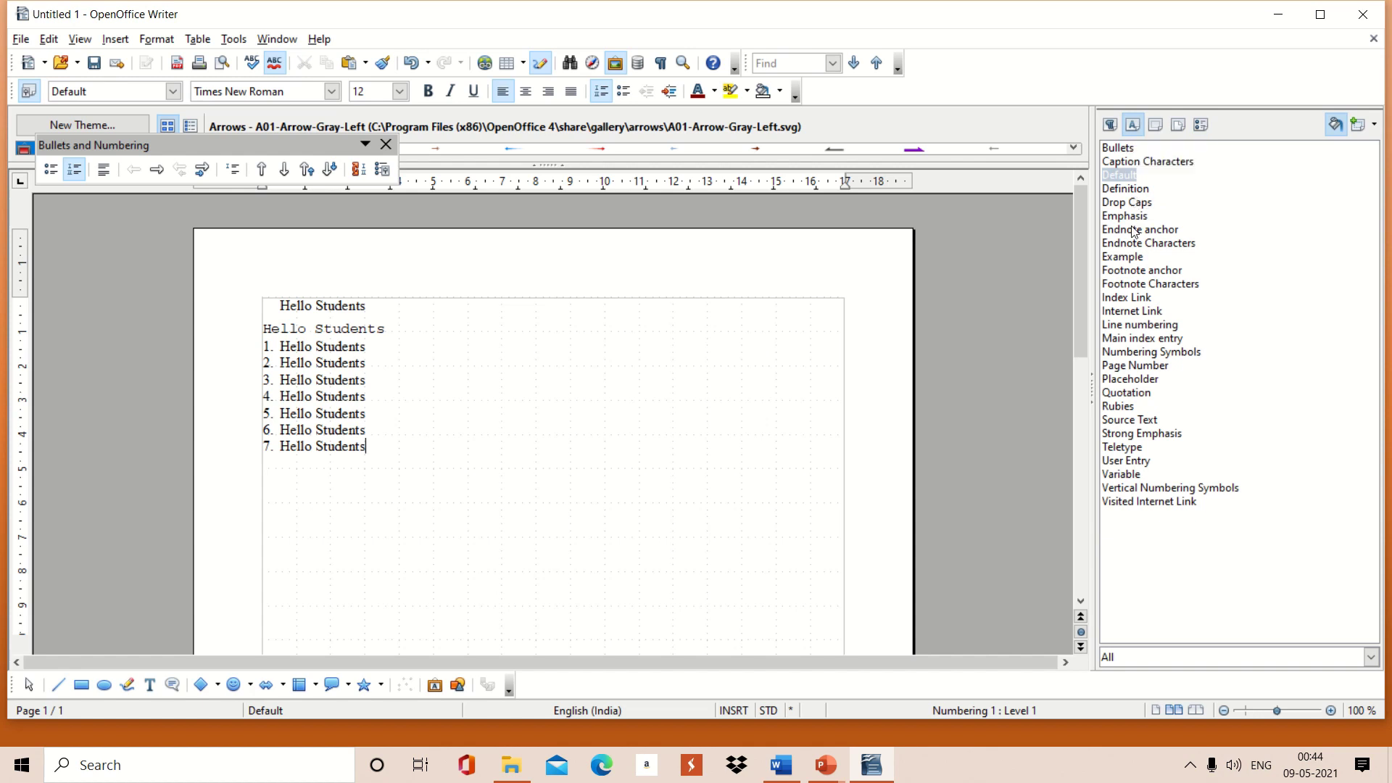
pyautogui.click(1135, 303)
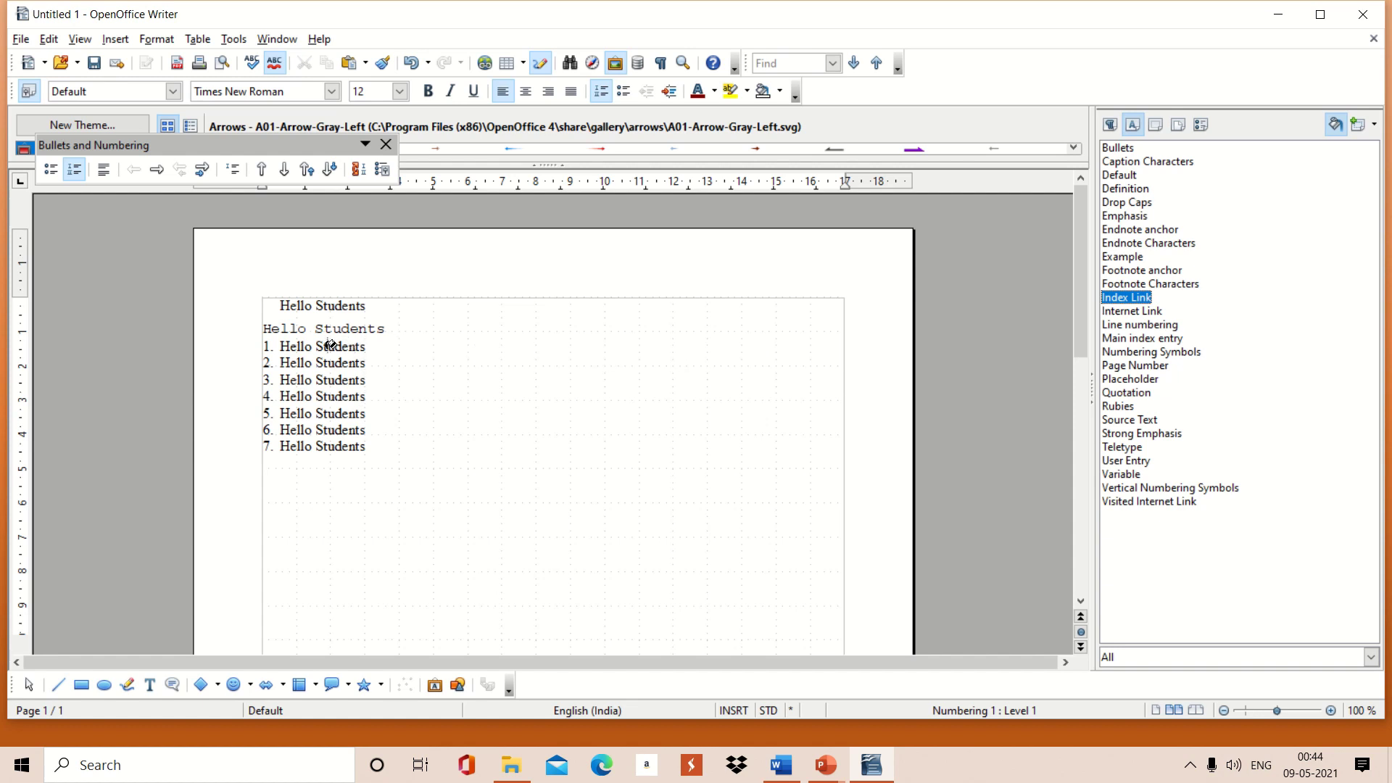
pyautogui.click(301, 346)
pyautogui.click(1125, 300)
pyautogui.click(1126, 300)
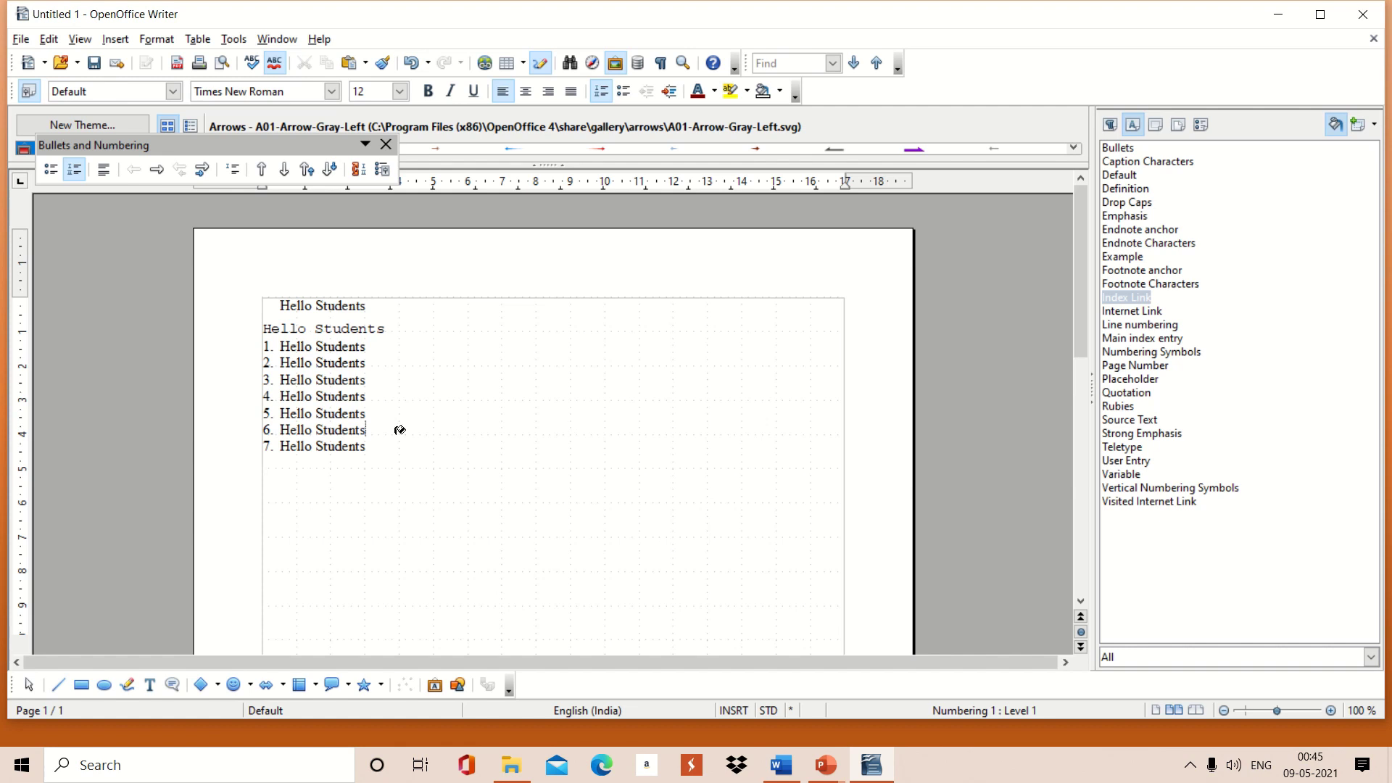
pyautogui.click(342, 423)
pyautogui.moveTo(324, 378); pyautogui.dragTo(376, 403)
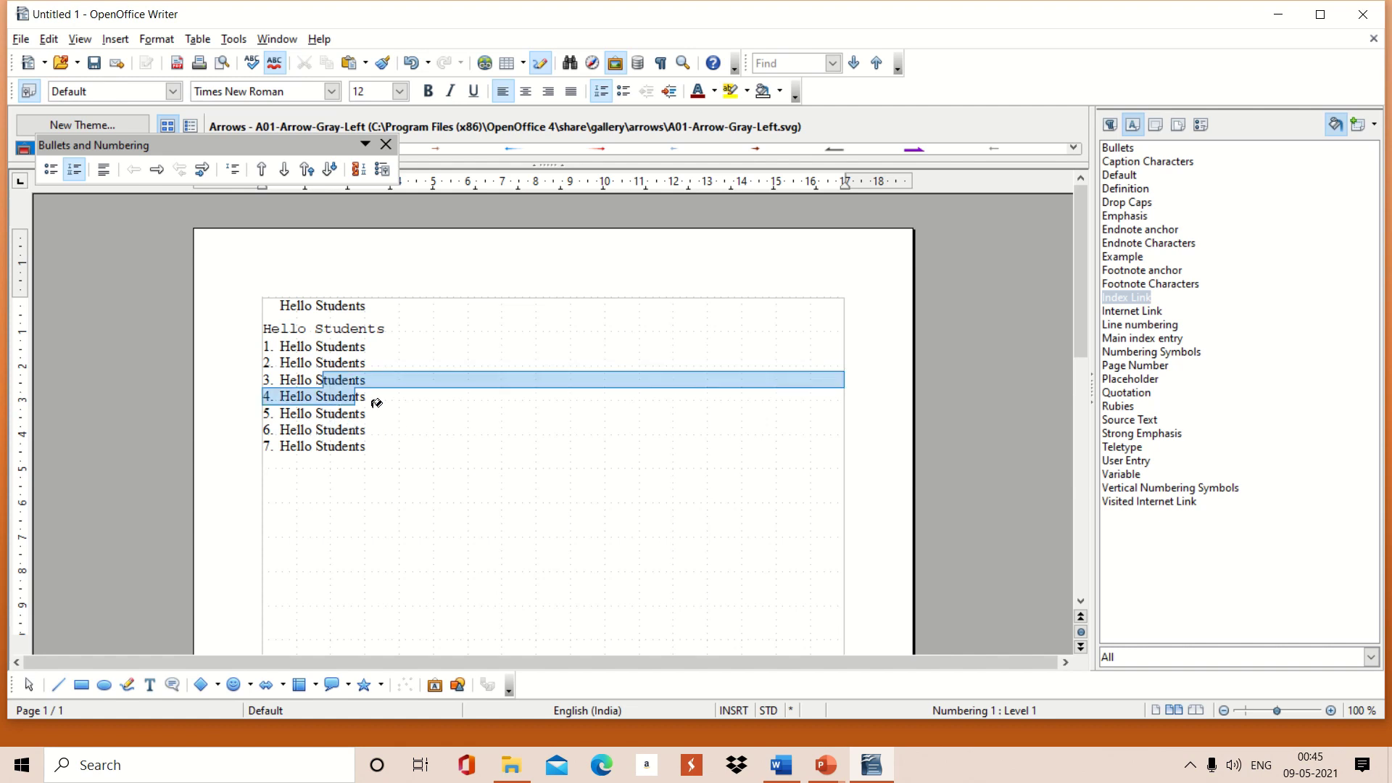
# Step: Paint the Example character style over the numbered list and the first line, and turn off Fill Format mode
pyautogui.click(1132, 258)
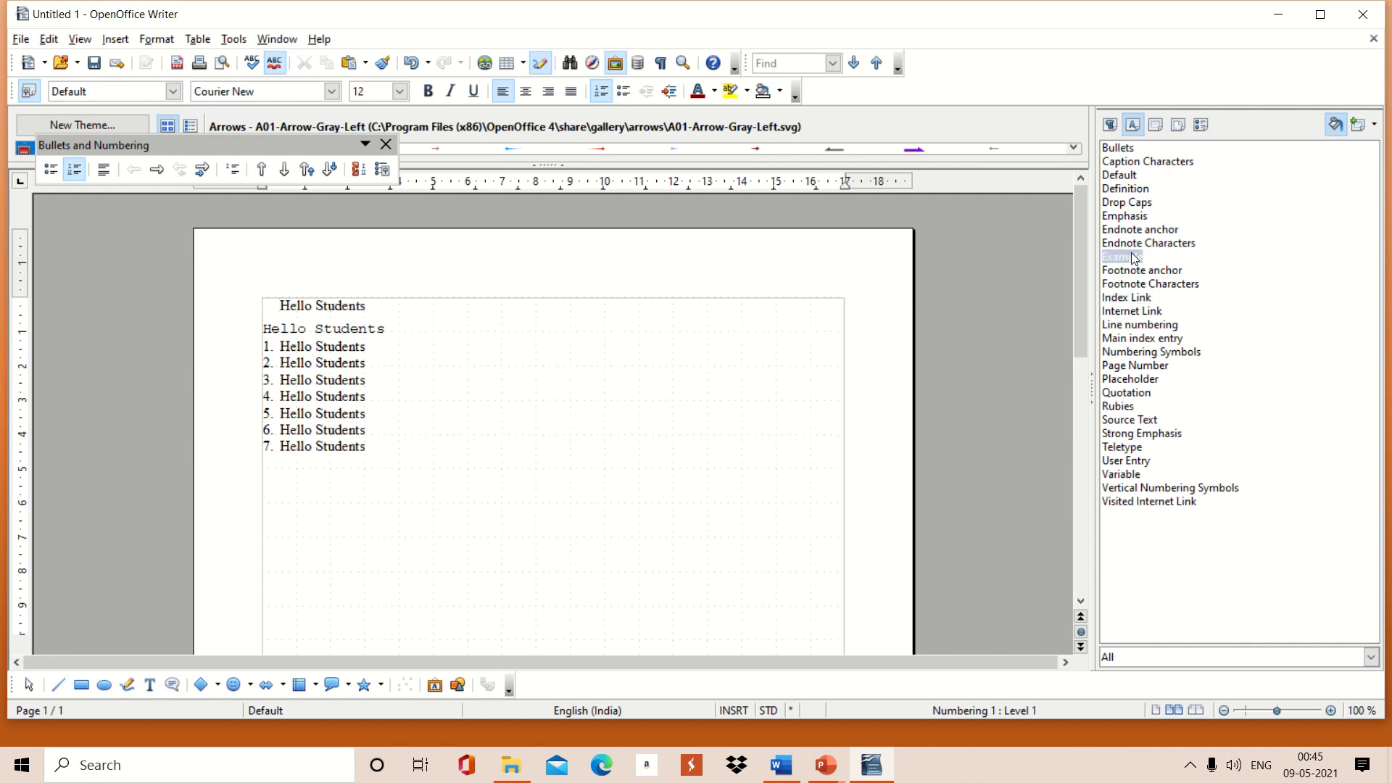
pyautogui.moveTo(304, 370); pyautogui.dragTo(367, 409)
pyautogui.moveTo(277, 428); pyautogui.dragTo(360, 445)
pyautogui.moveTo(280, 345); pyautogui.dragTo(417, 351)
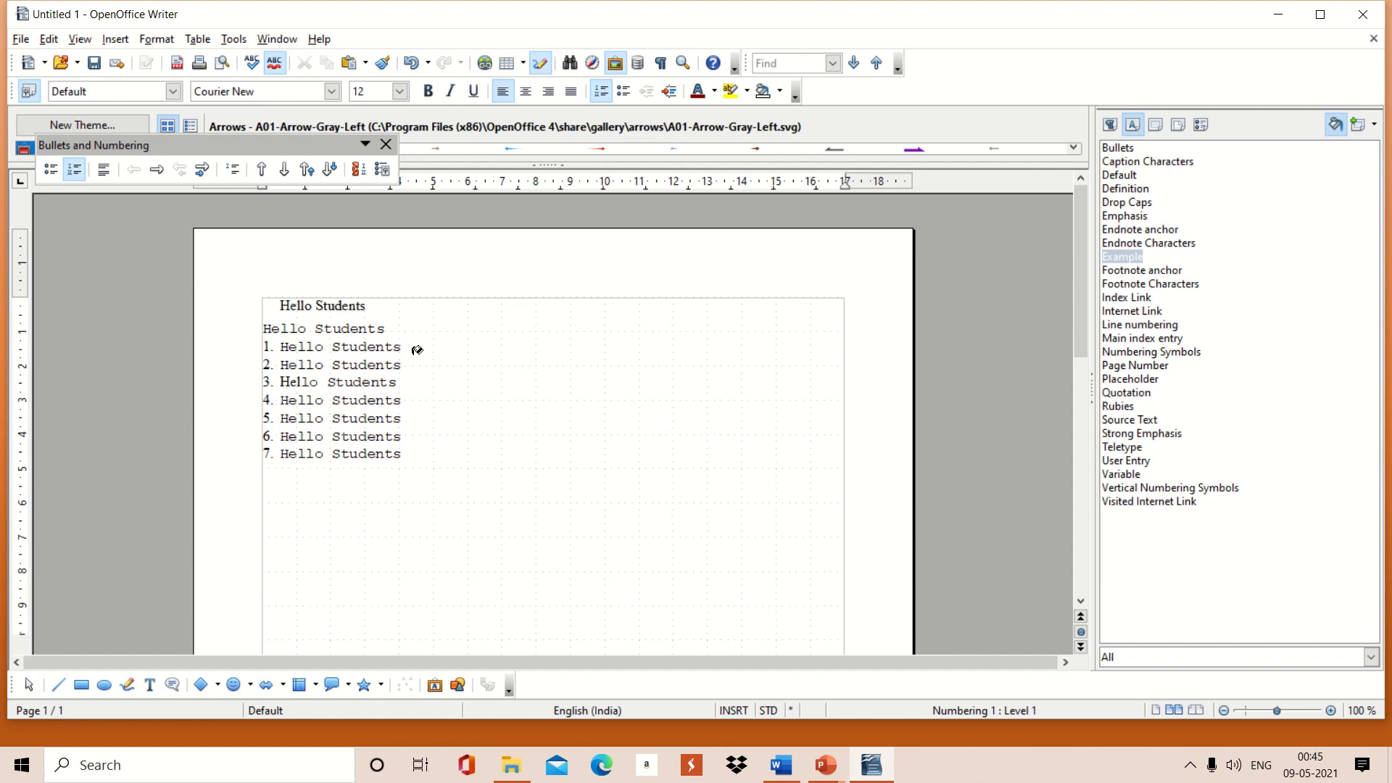
pyautogui.moveTo(282, 305); pyautogui.dragTo(432, 305)
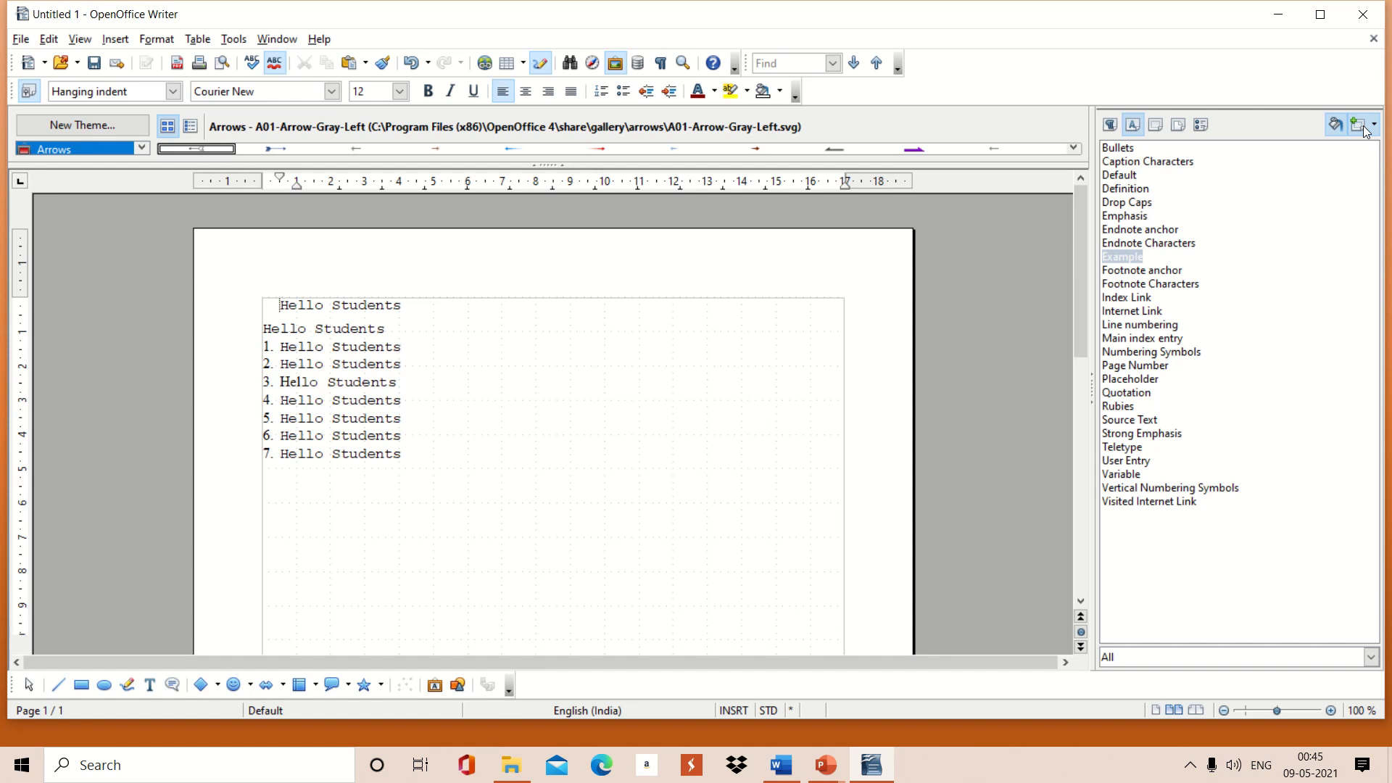
pyautogui.click(684, 437)
pyautogui.click(1338, 116)
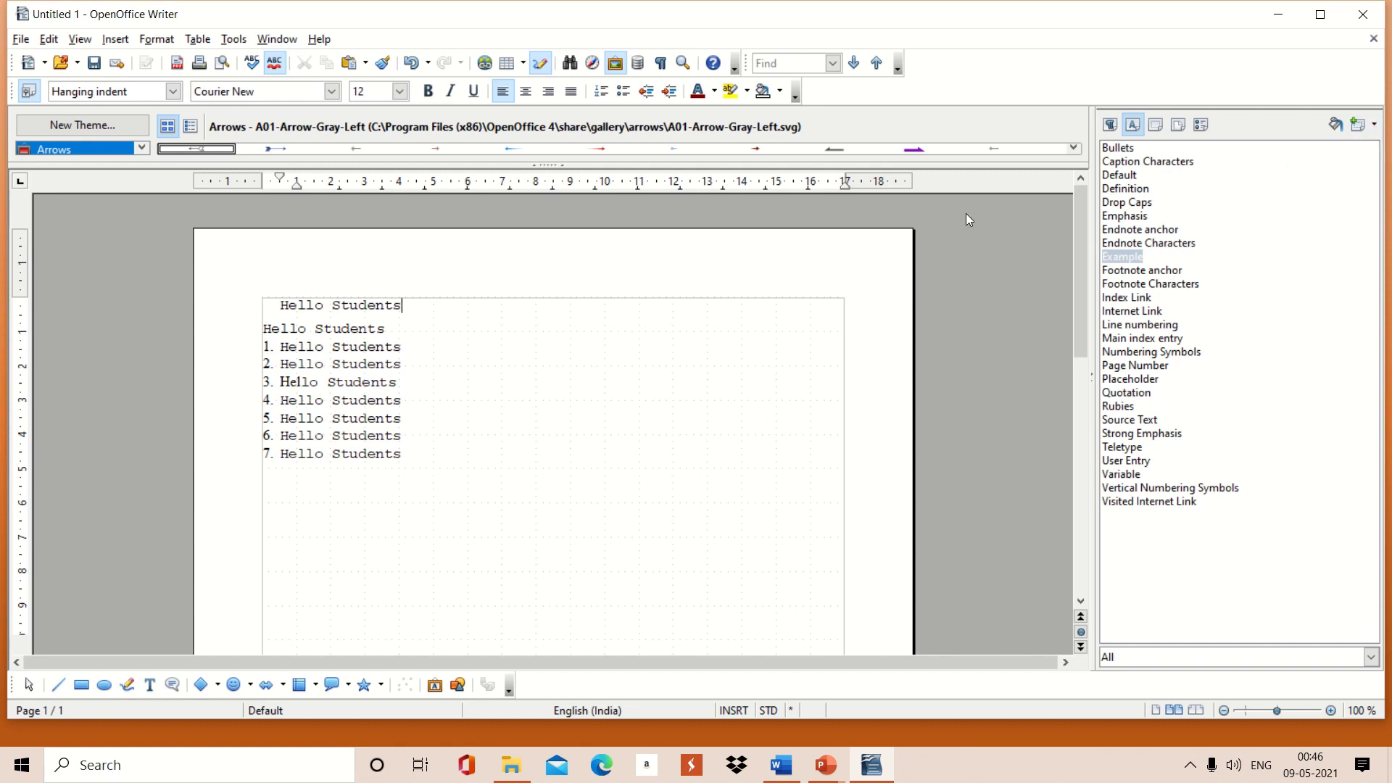
# Step: Set the first line's font to Dubai Medium, try size 20 and settle on size 24
pyautogui.moveTo(276, 308); pyautogui.dragTo(422, 308)
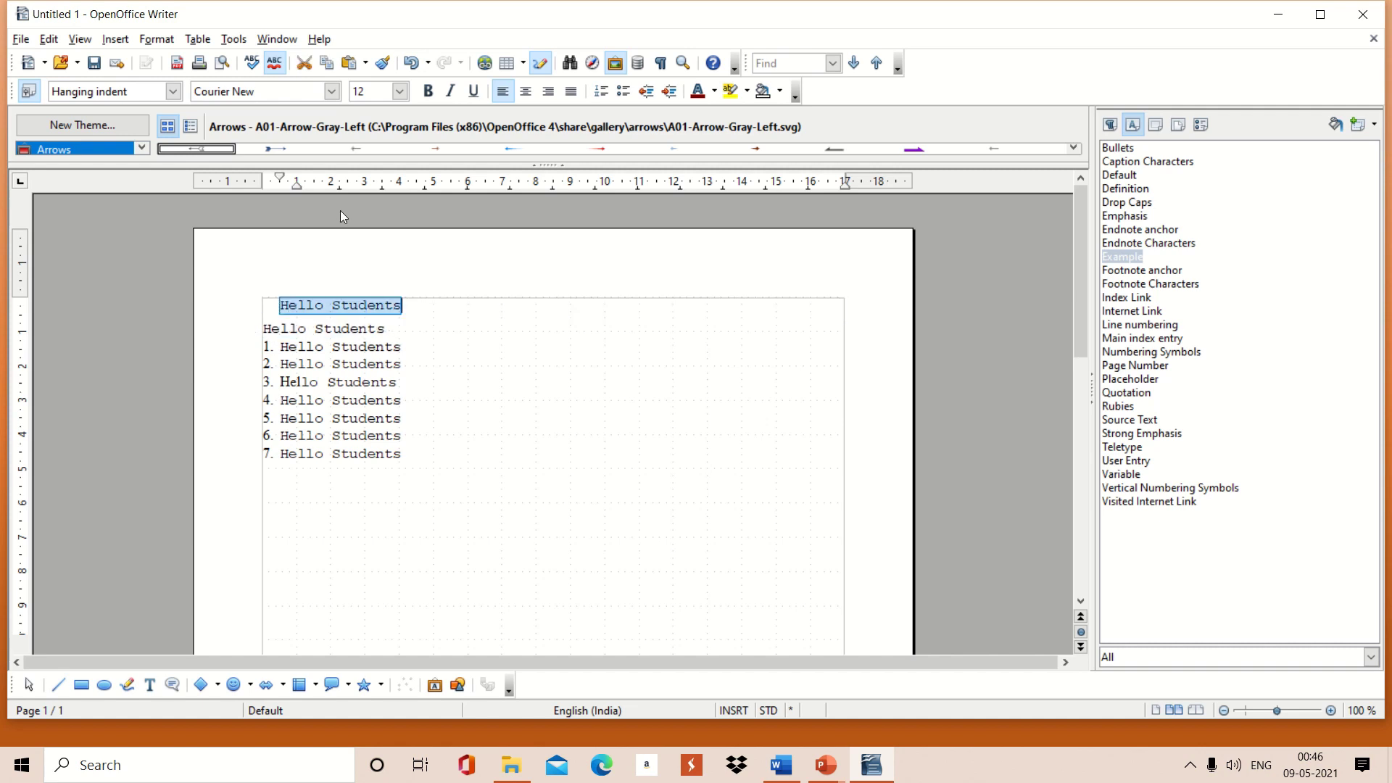
pyautogui.click(331, 90)
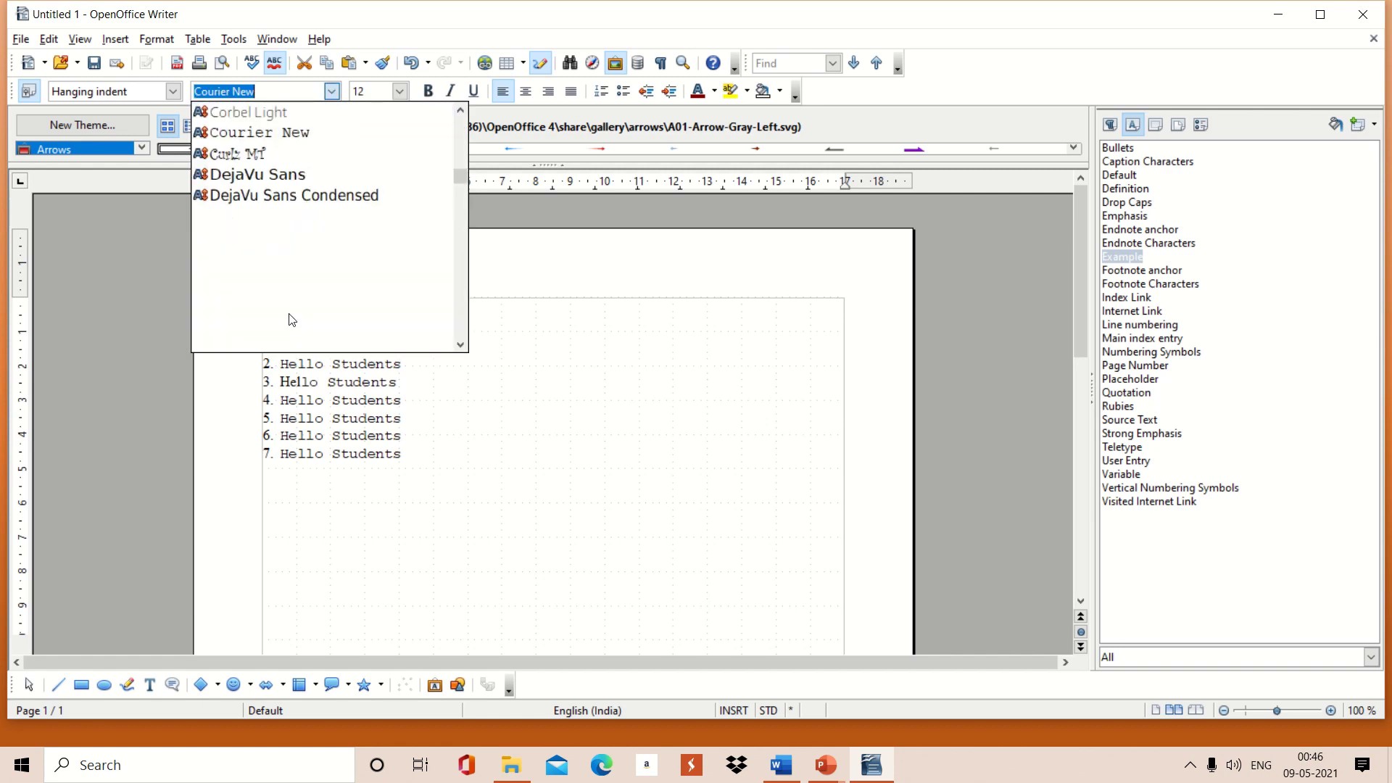
pyautogui.click(288, 320)
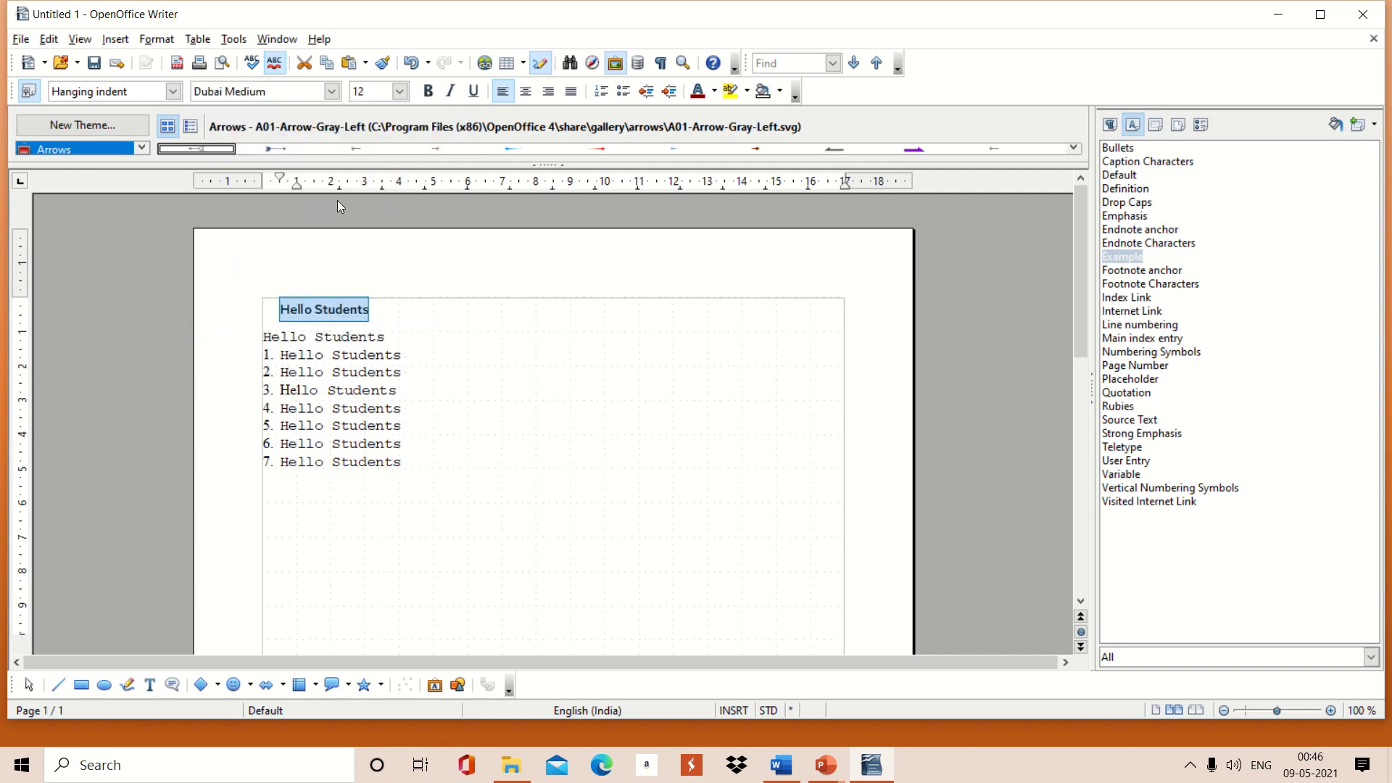
pyautogui.click(399, 91)
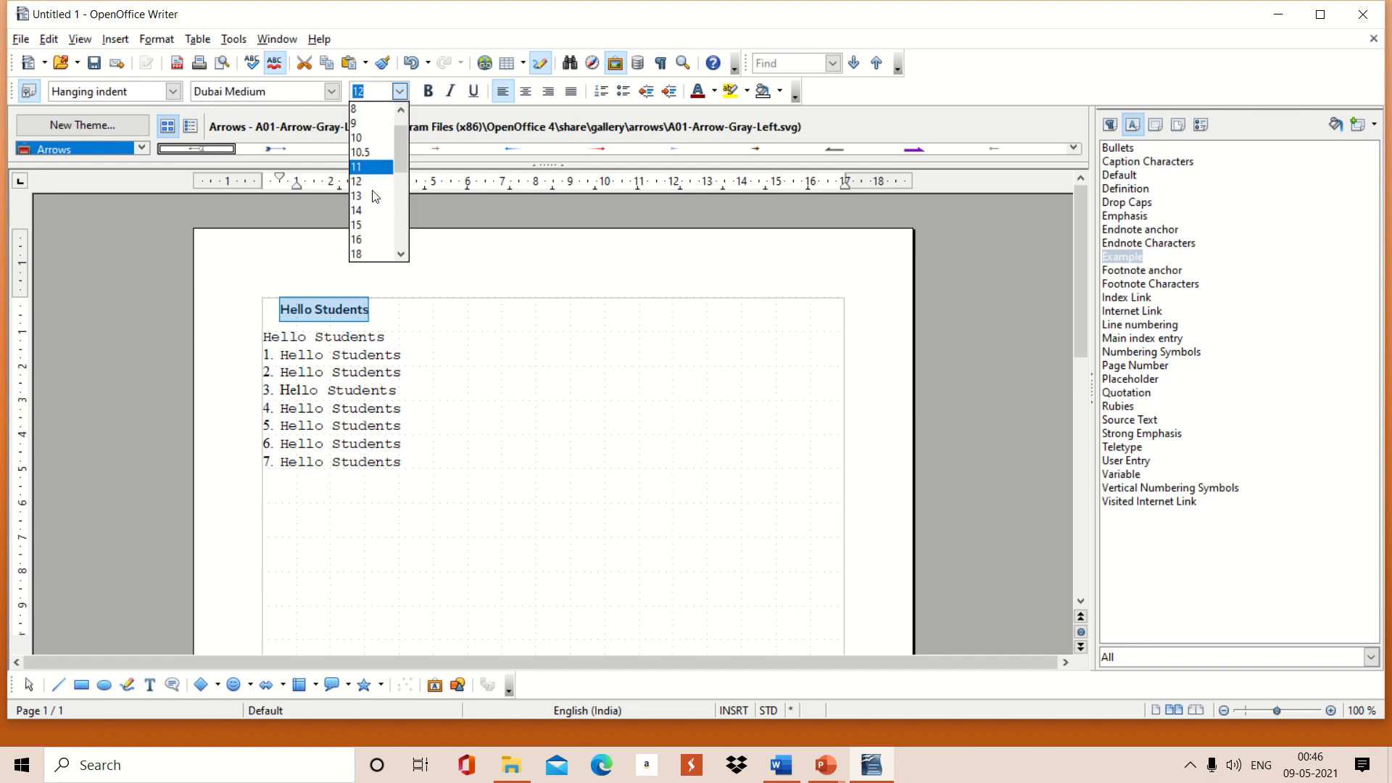
pyautogui.click(401, 255)
pyautogui.click(401, 254)
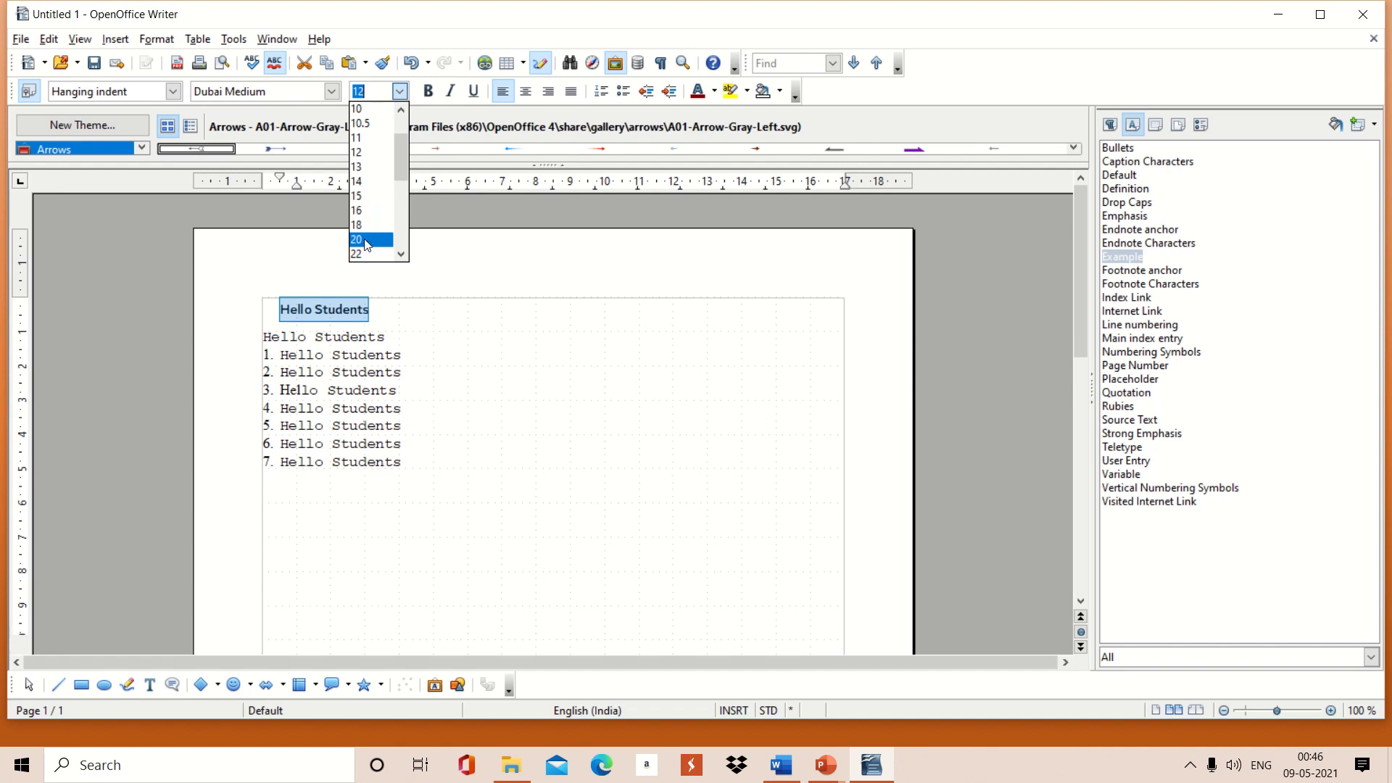
pyautogui.click(373, 240)
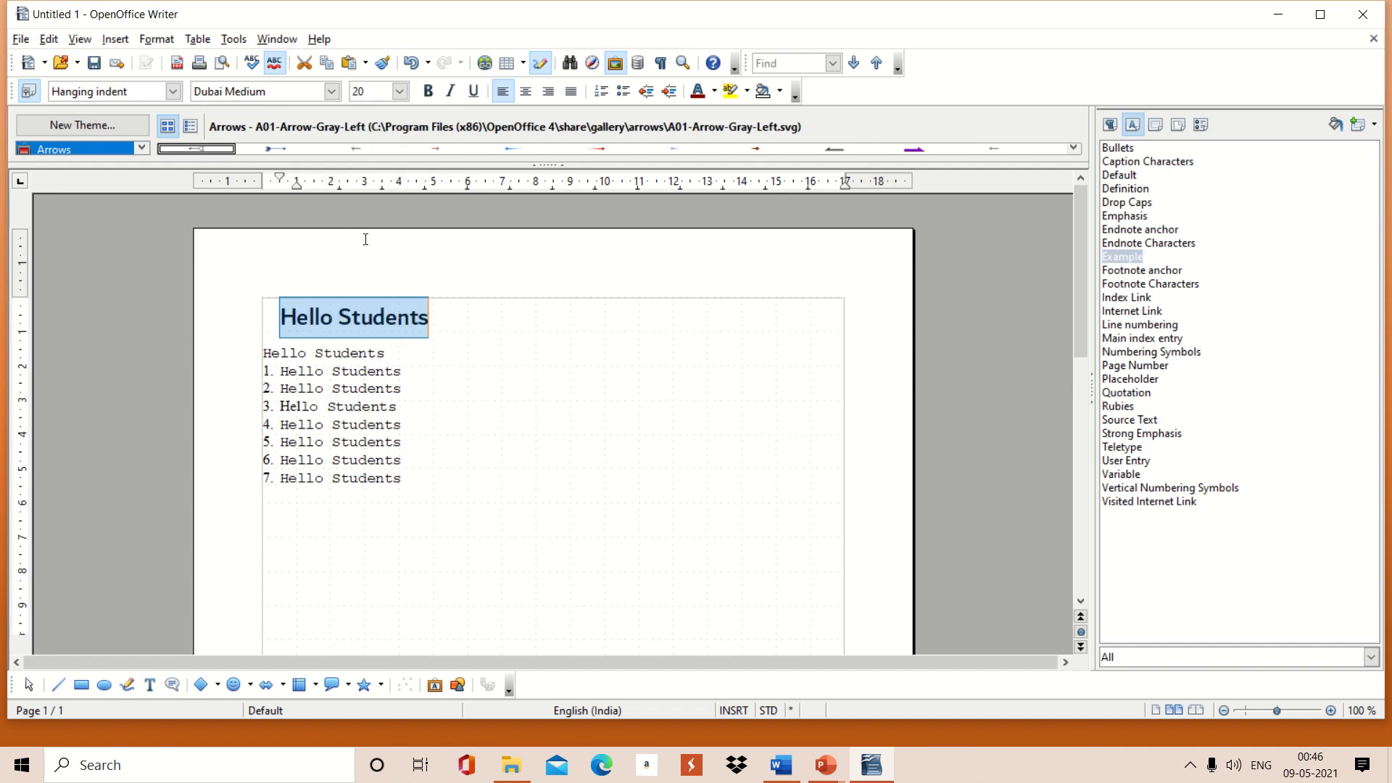
pyautogui.click(399, 90)
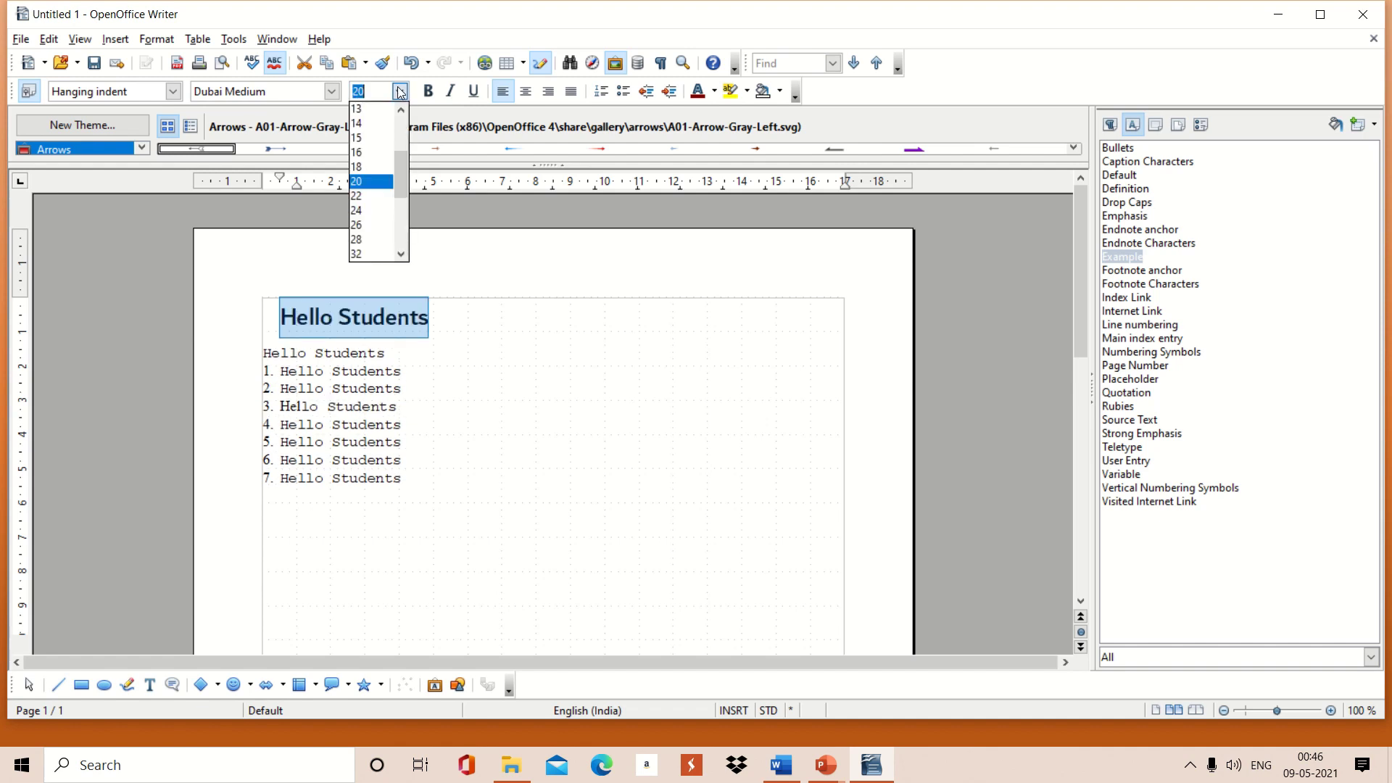
pyautogui.click(373, 218)
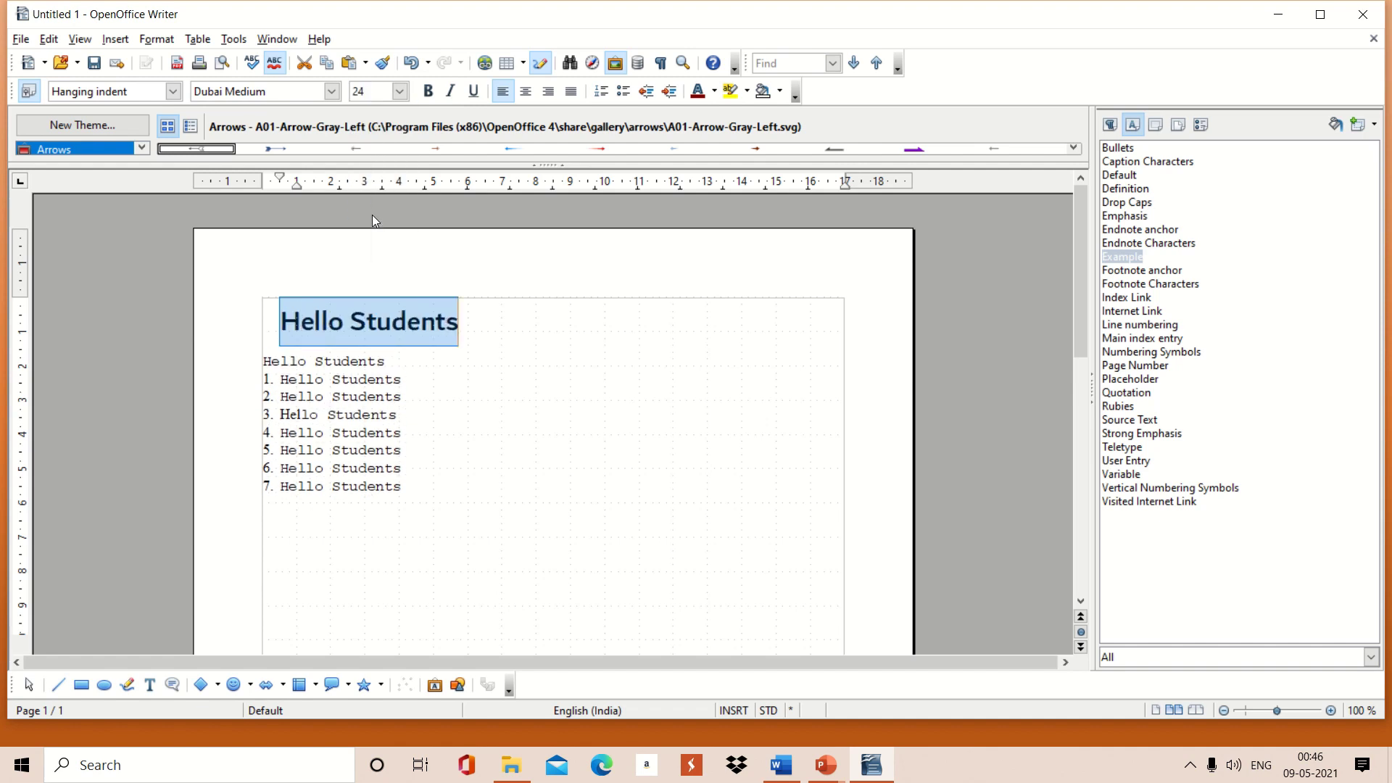
# Step: Make the first line bold and italic and colour its text red
pyautogui.click(429, 96)
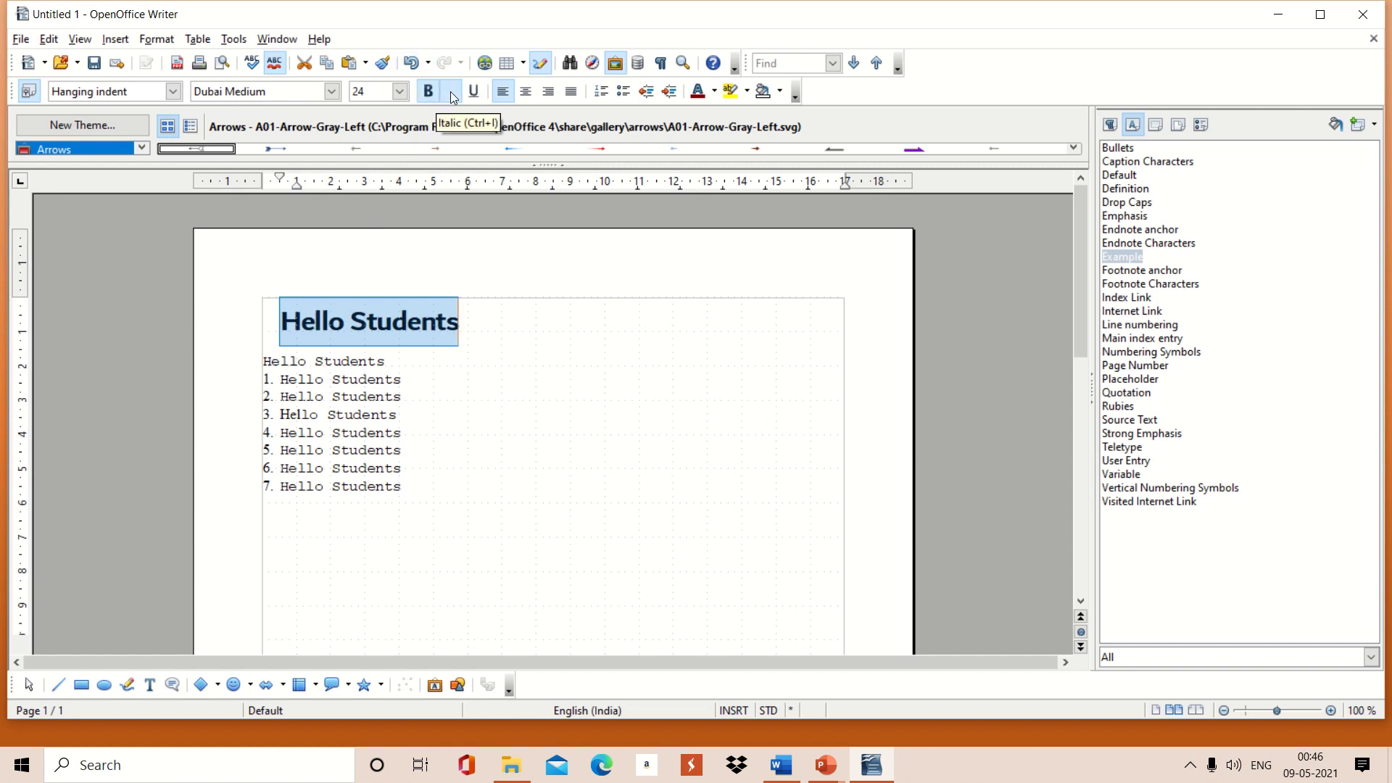
pyautogui.click(450, 92)
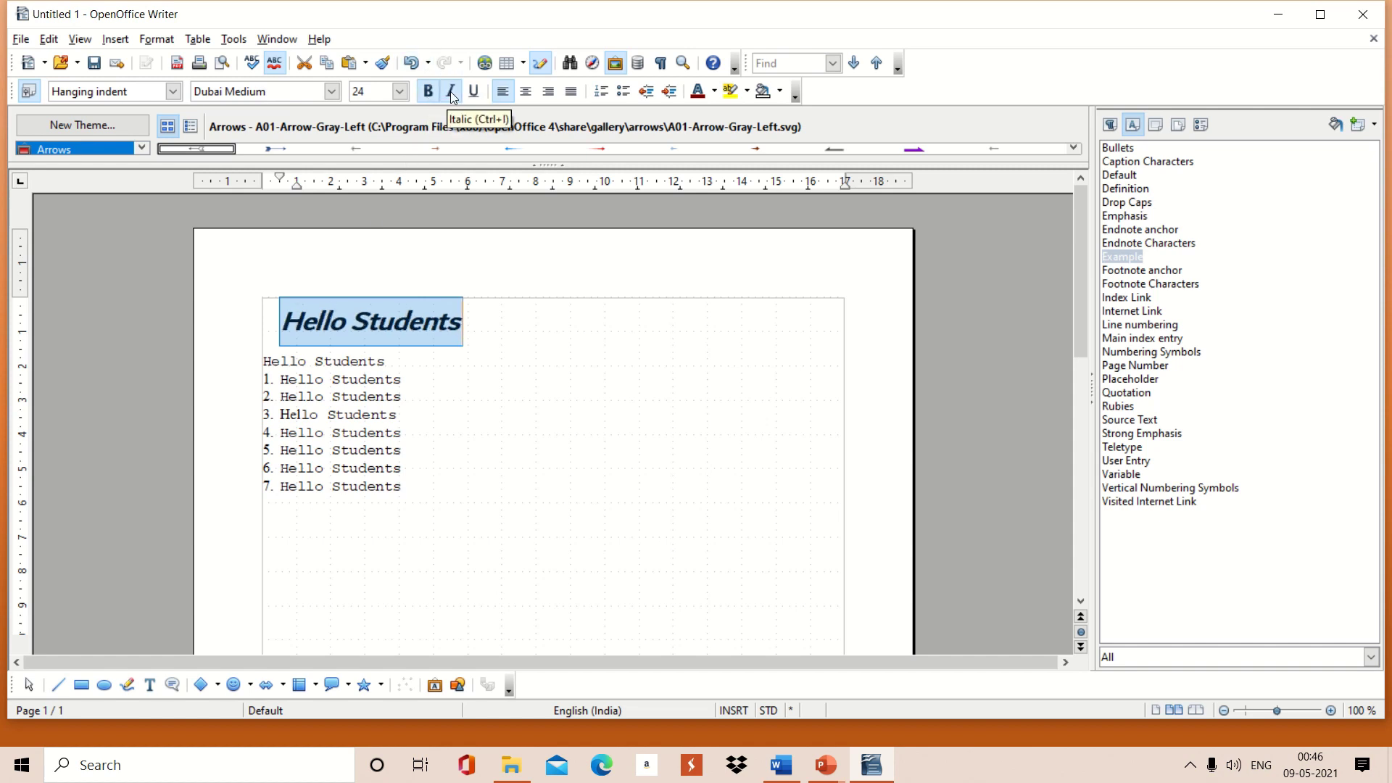
pyautogui.click(716, 93)
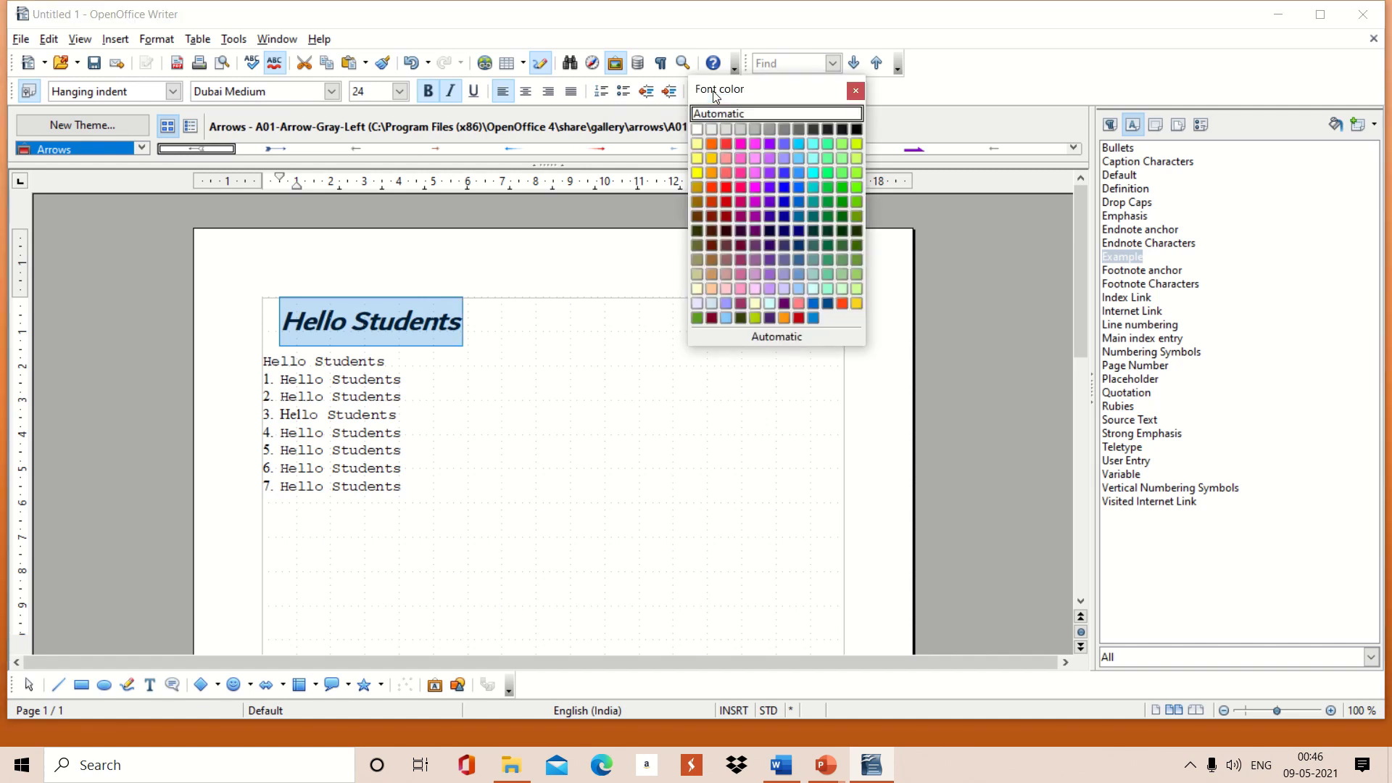
pyautogui.click(726, 145)
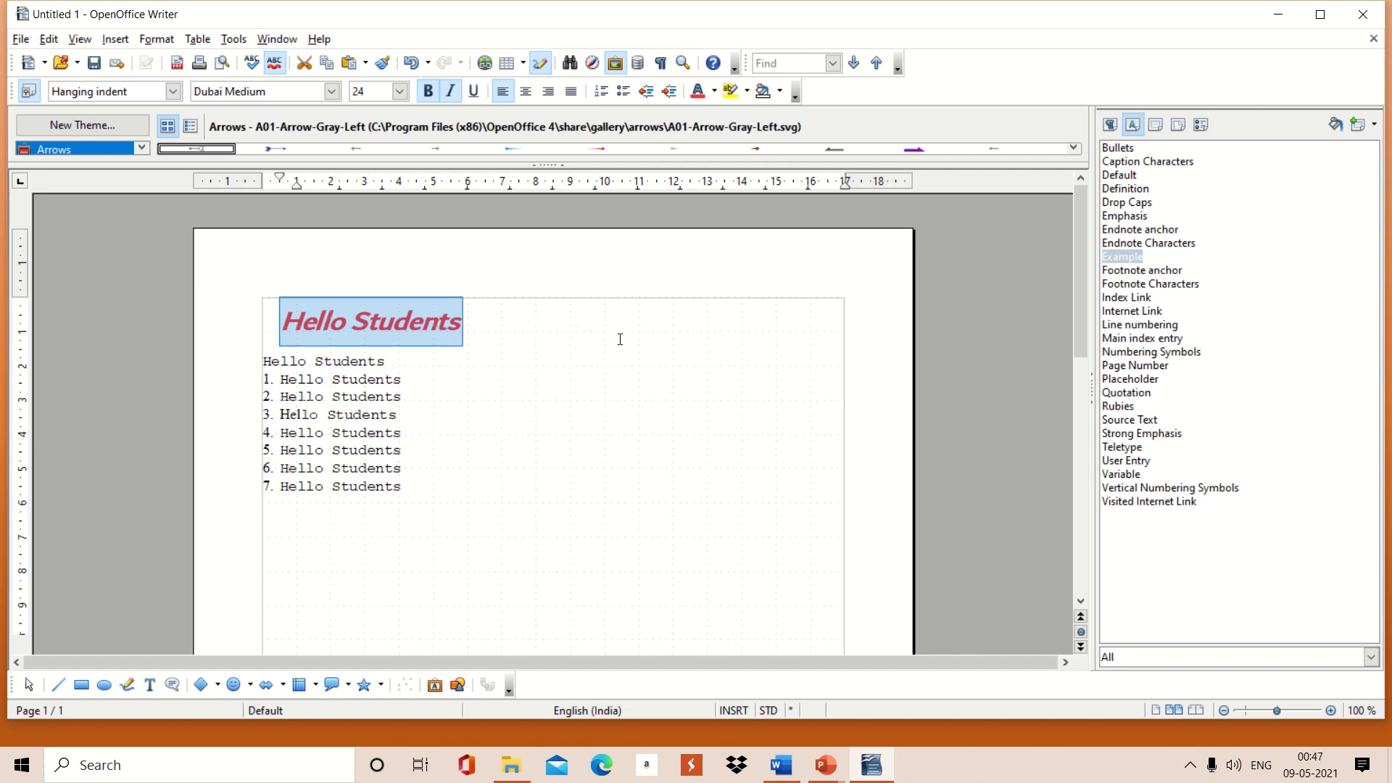
# Step: Create a new character style named XYZ from the formatted first line
pyautogui.click(1372, 129)
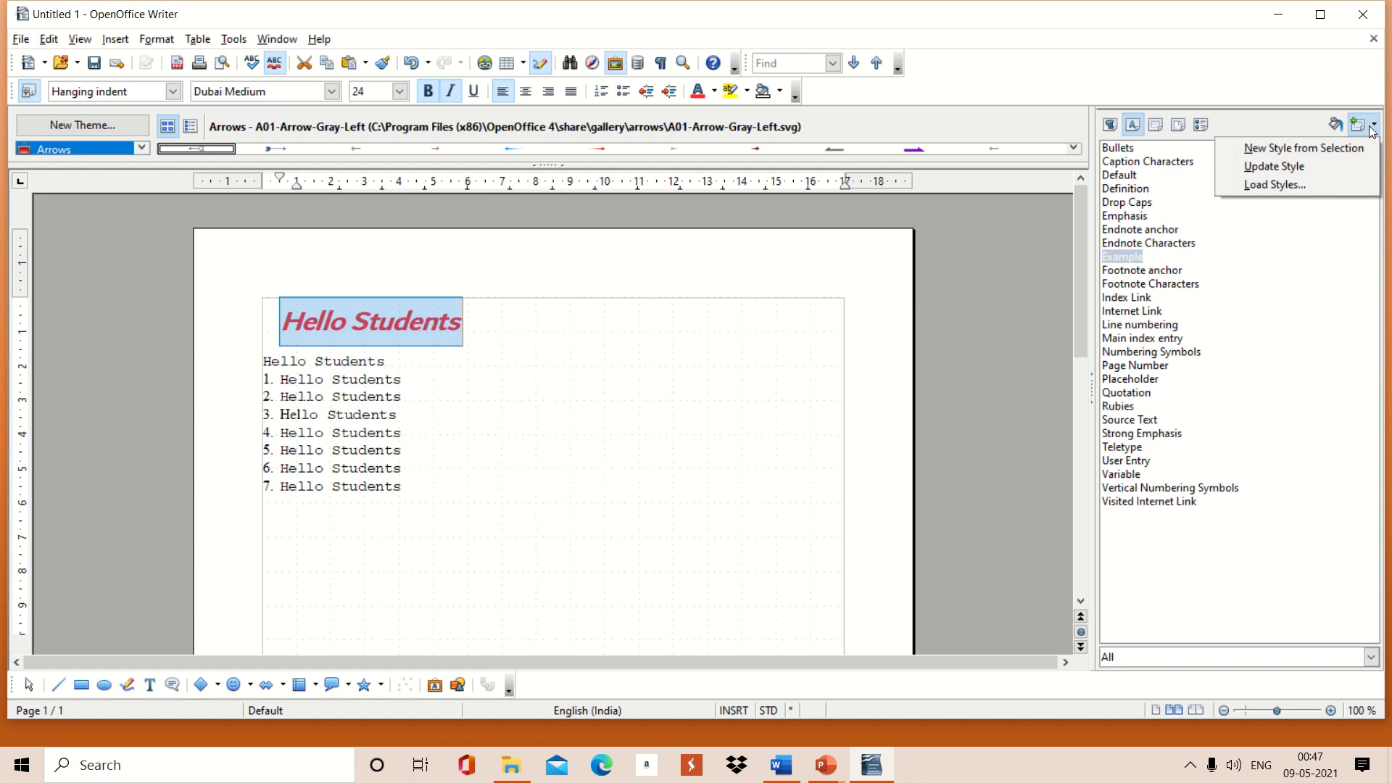
pyautogui.click(1338, 149)
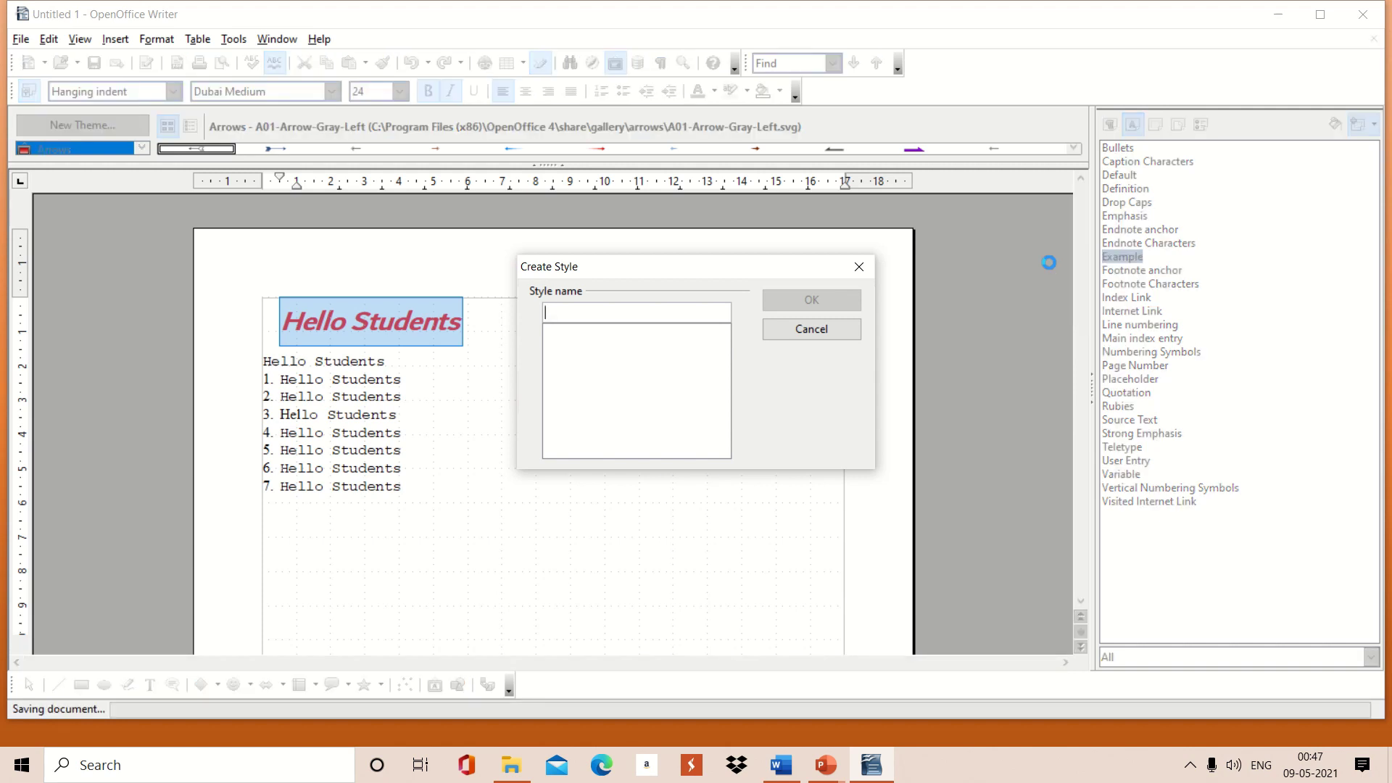
pyautogui.write('XYZ')
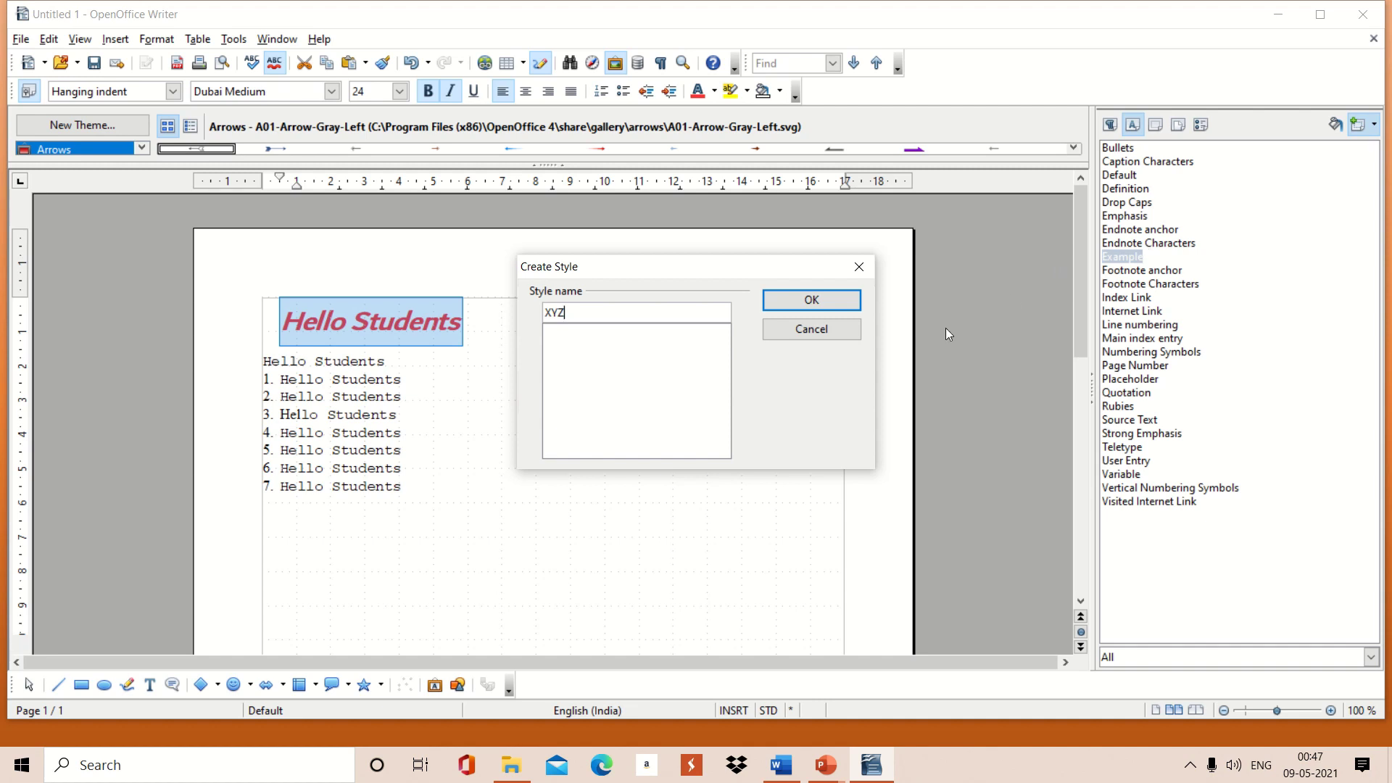
pyautogui.click(808, 309)
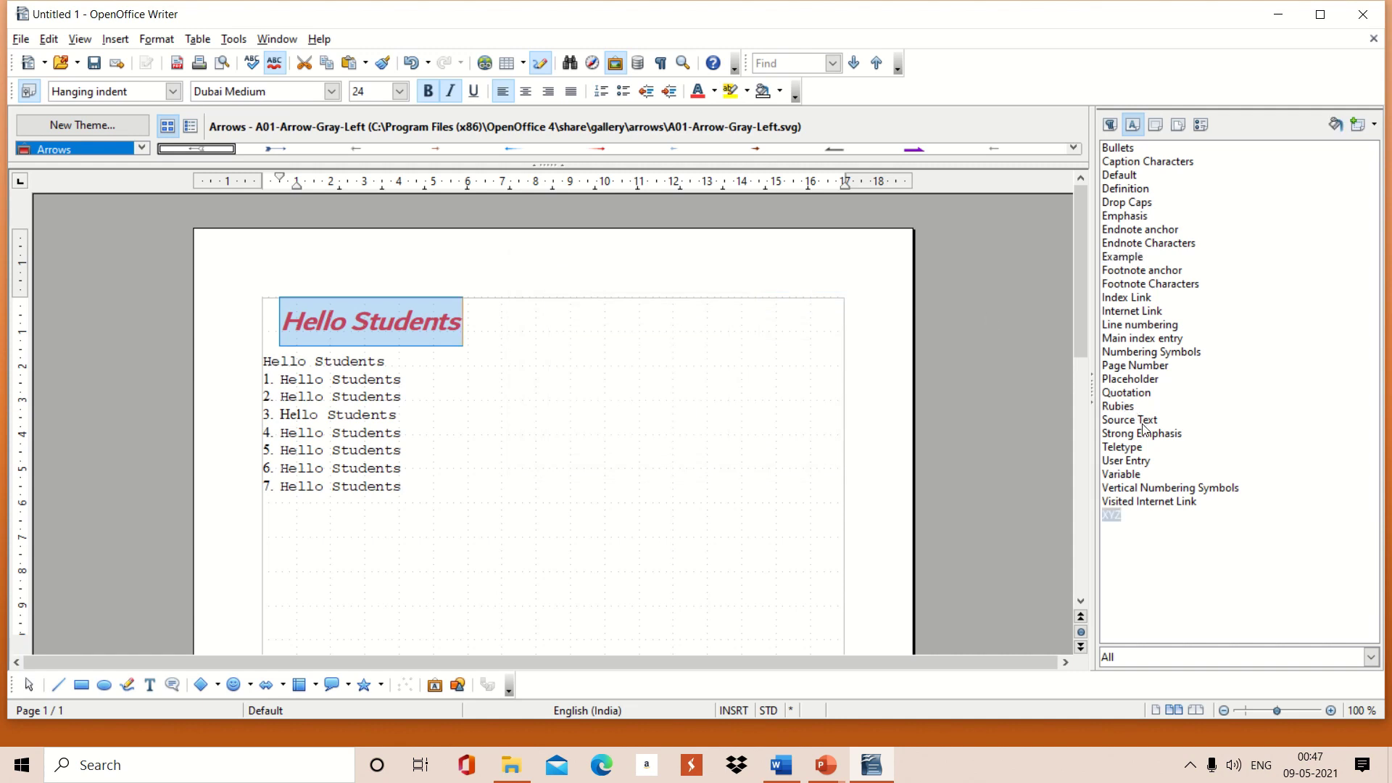
# Step: Apply the XYZ character style to the second "Hello Students" line
pyautogui.click(1133, 461)
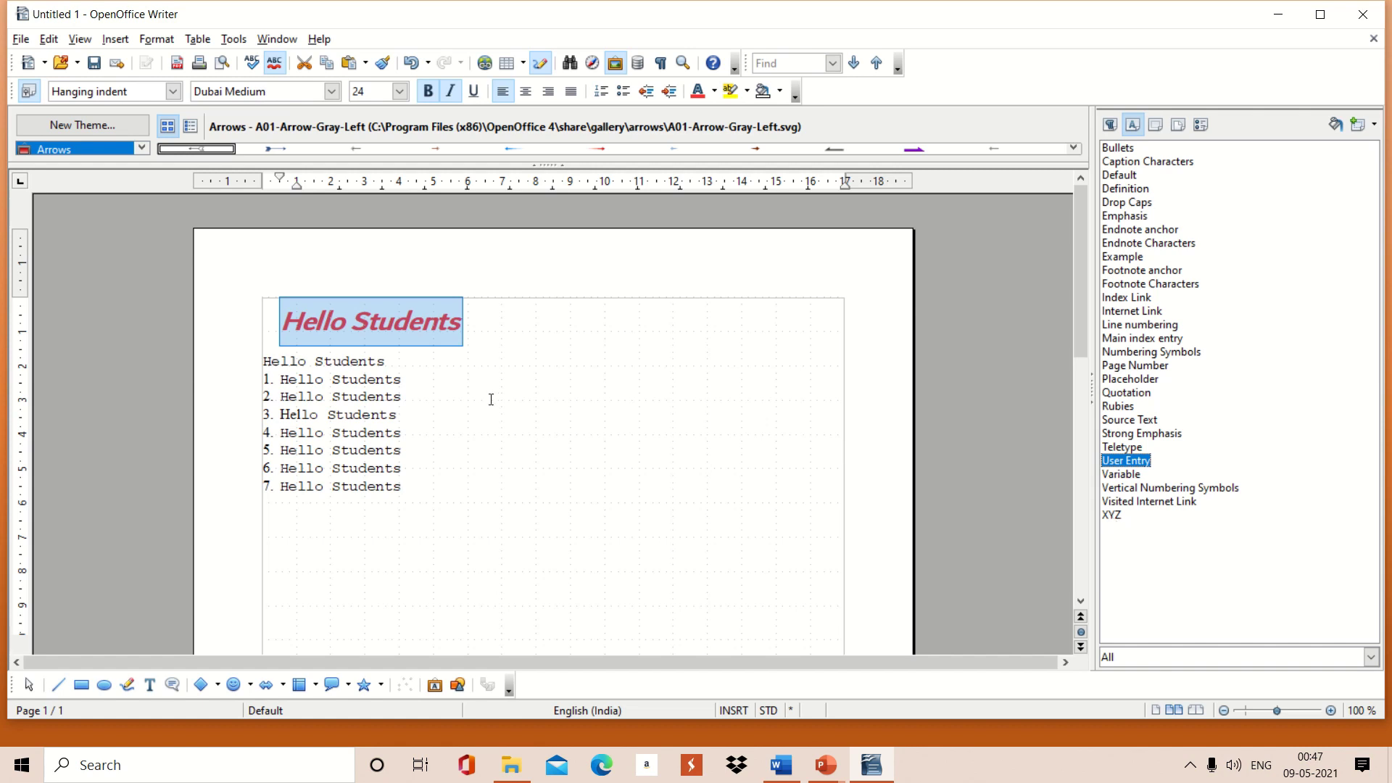
pyautogui.moveTo(267, 360); pyautogui.dragTo(403, 355)
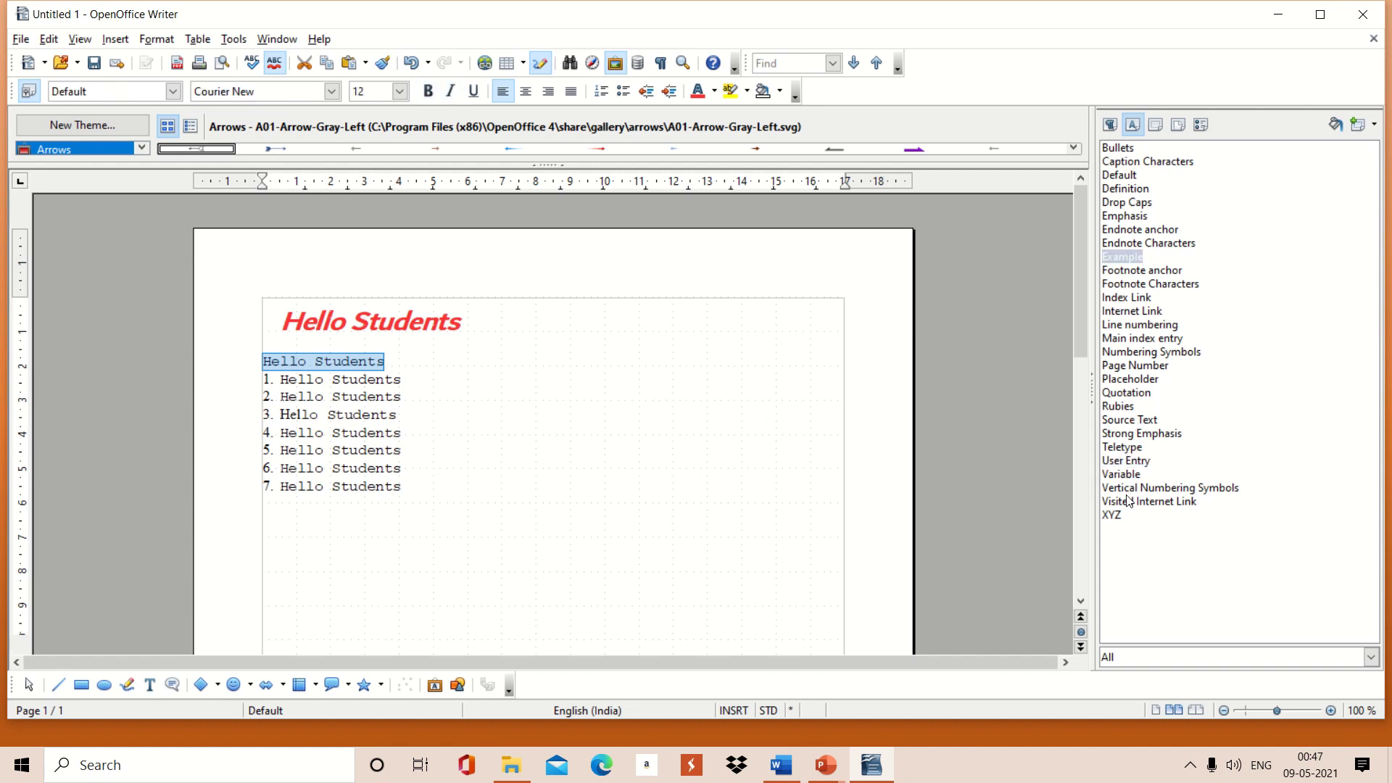
pyautogui.doubleClick(1111, 514)
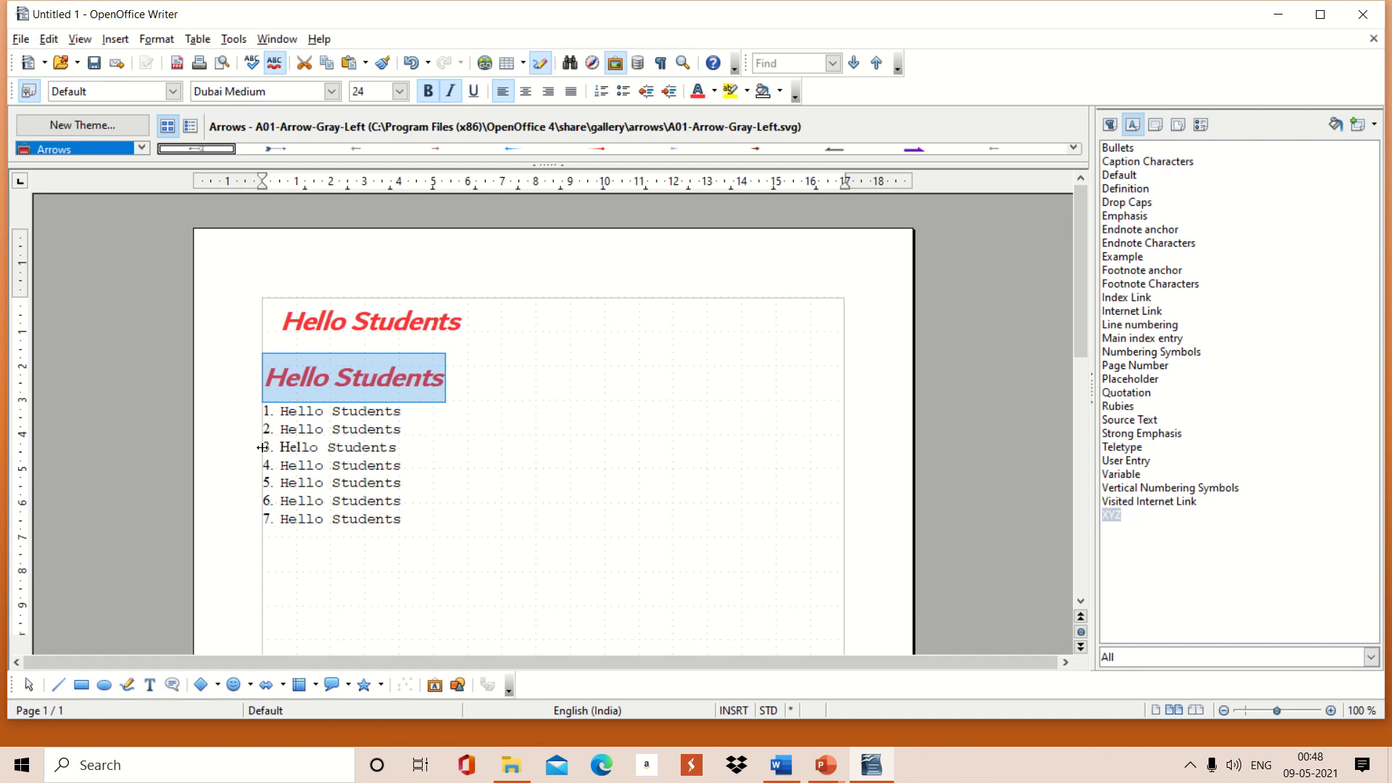
# Step: Set the font of the second numbered list item to Arial Black
pyautogui.click(361, 430)
pyautogui.click(281, 427)
pyautogui.moveTo(281, 427); pyautogui.dragTo(404, 426)
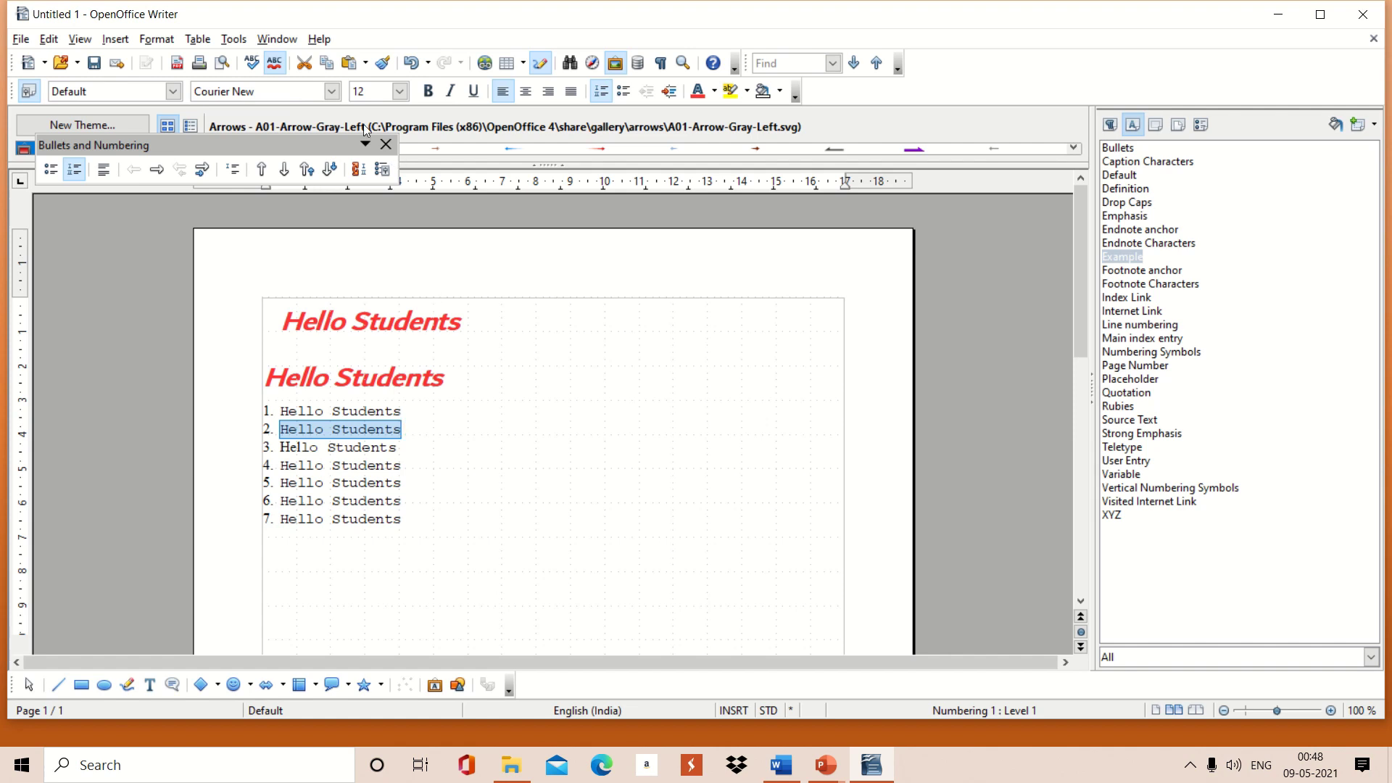
pyautogui.click(333, 93)
pyautogui.click(333, 93)
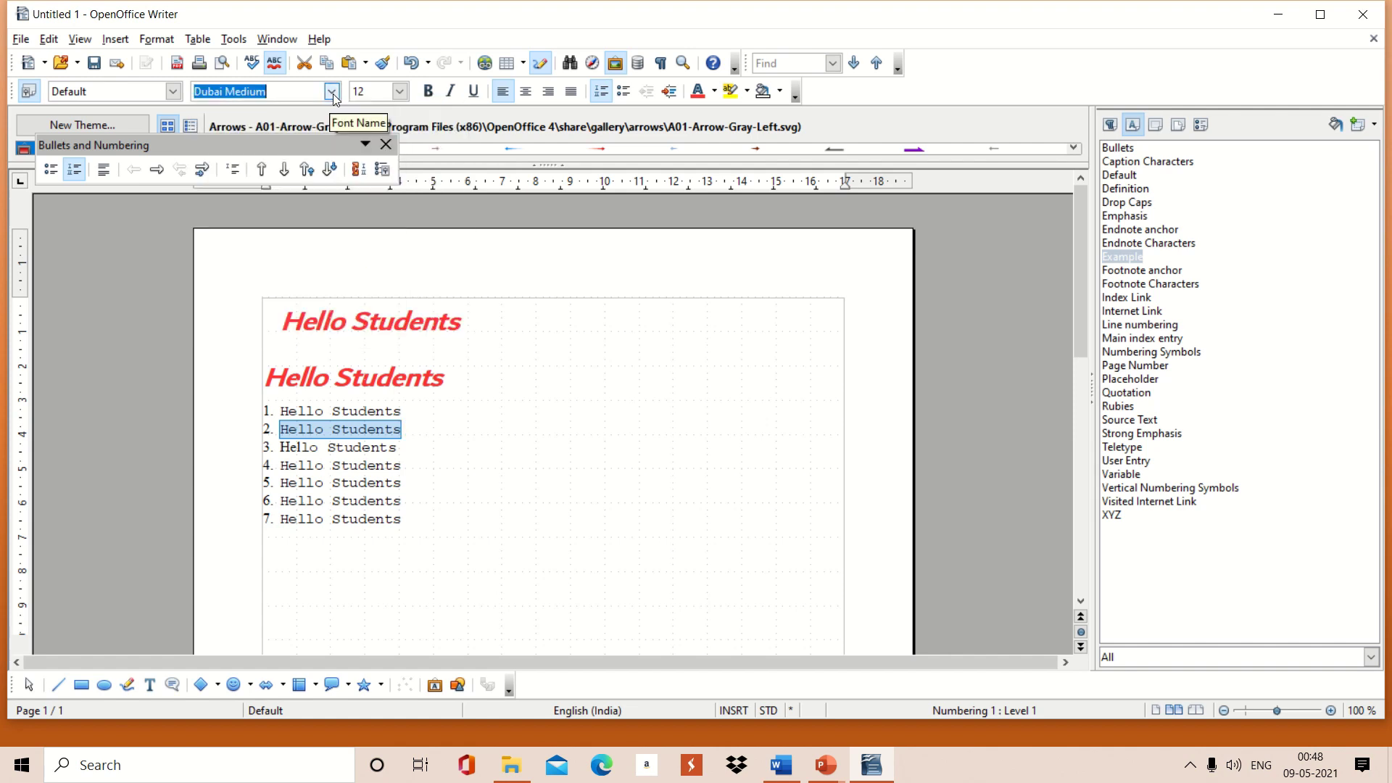
pyautogui.click(333, 94)
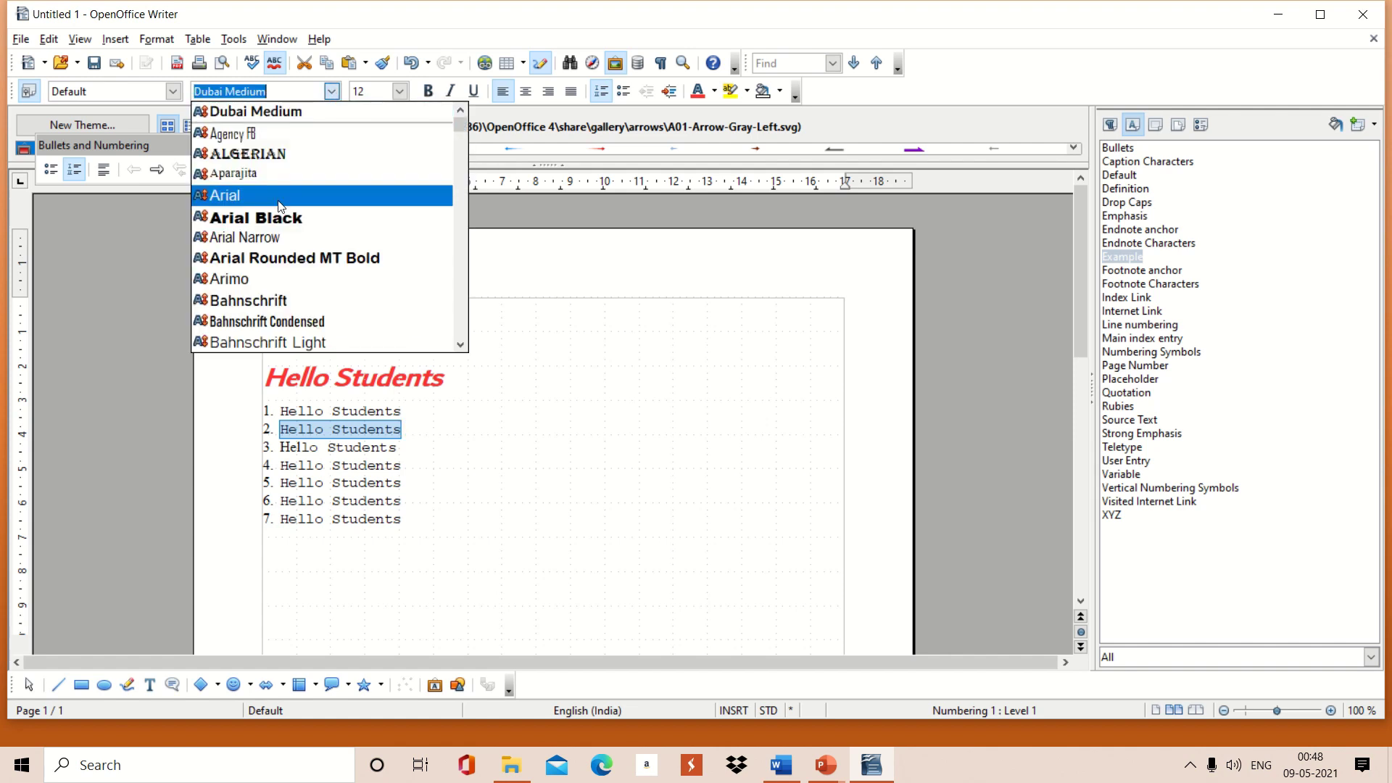
pyautogui.click(276, 219)
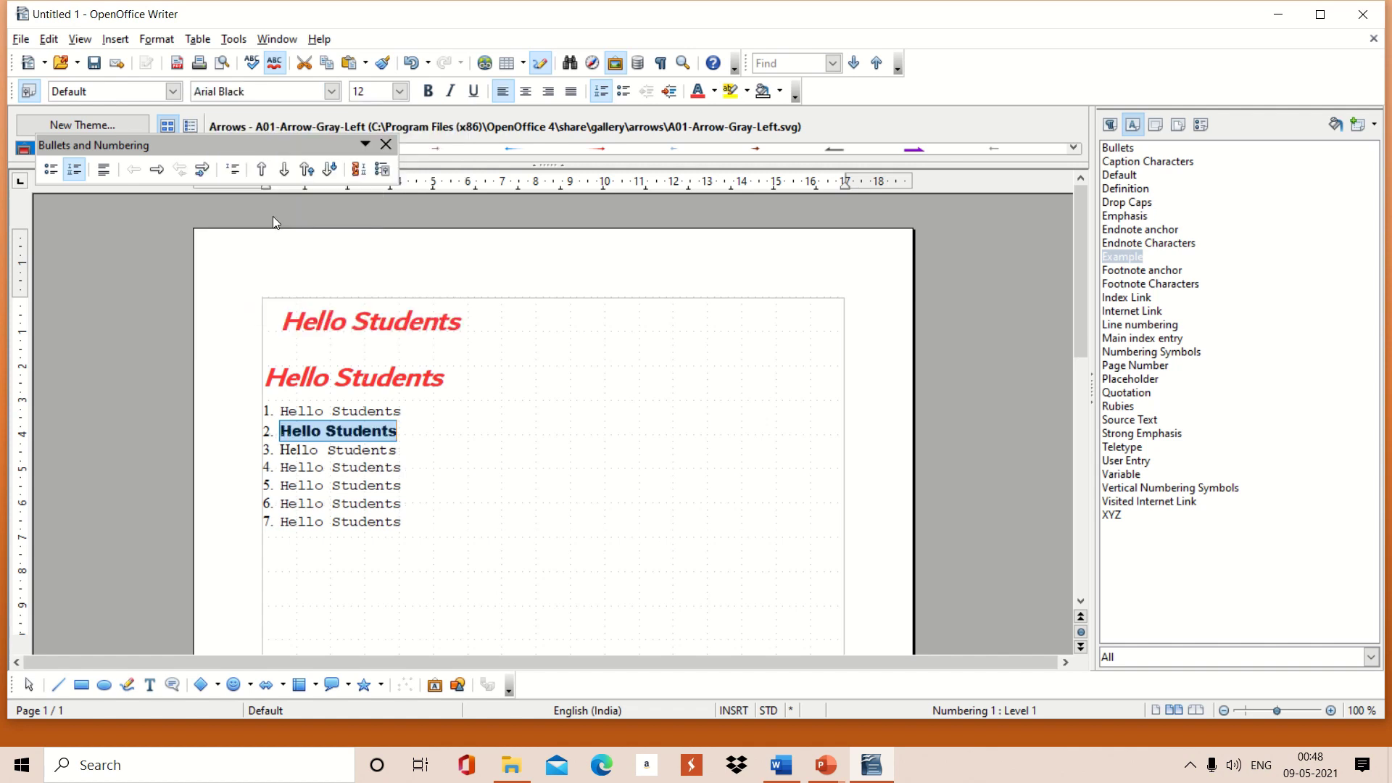
# Step: Try size 60 on the second numbered item, settle on size 44 and colour its text yellow
pyautogui.click(399, 92)
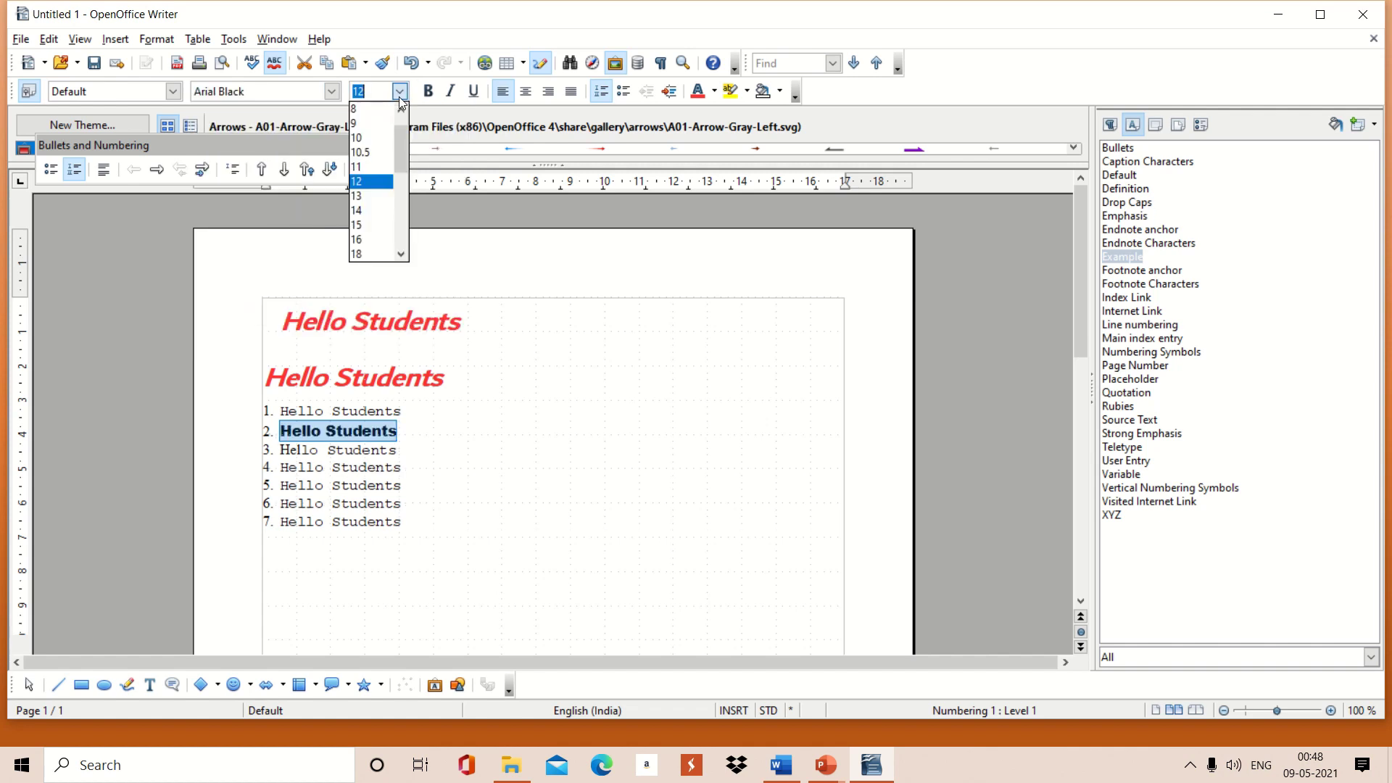
pyautogui.click(404, 210)
pyautogui.click(403, 227)
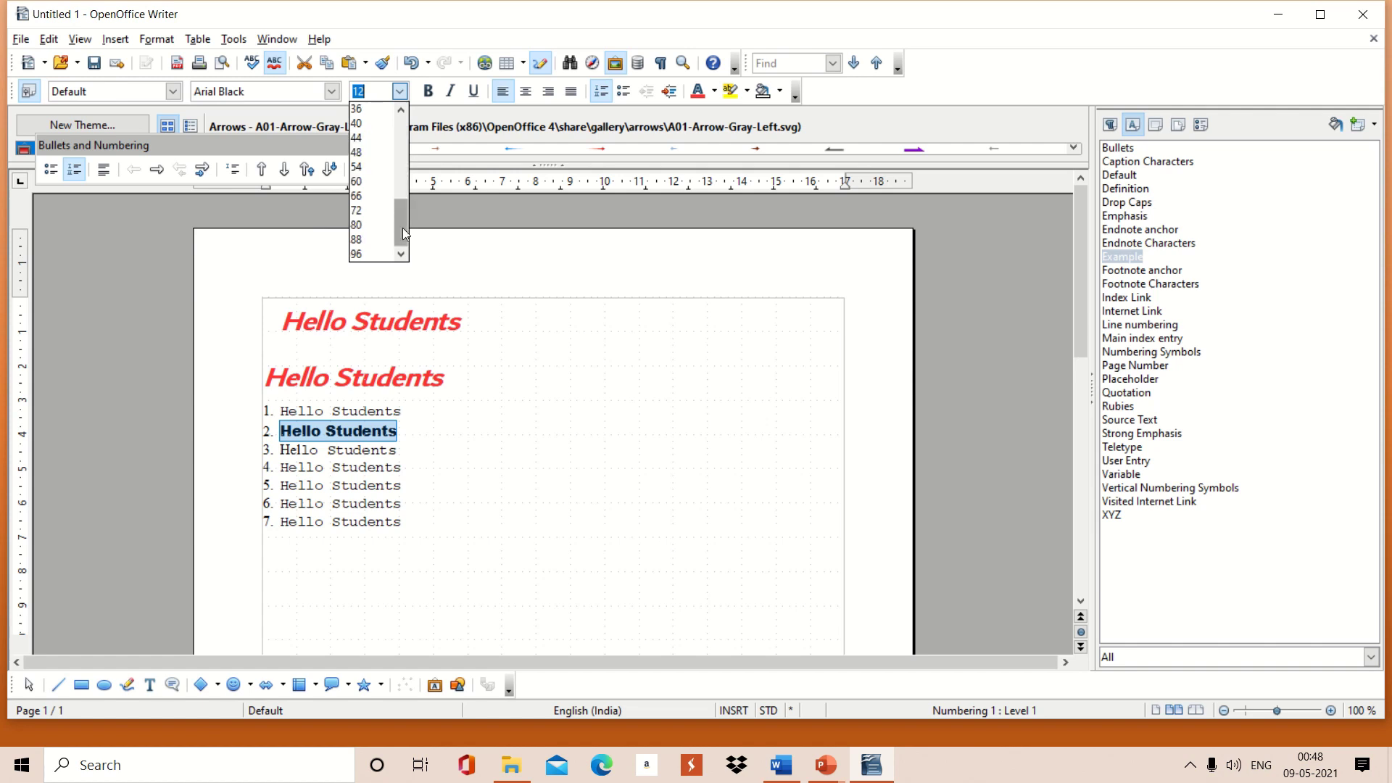
pyautogui.click(370, 181)
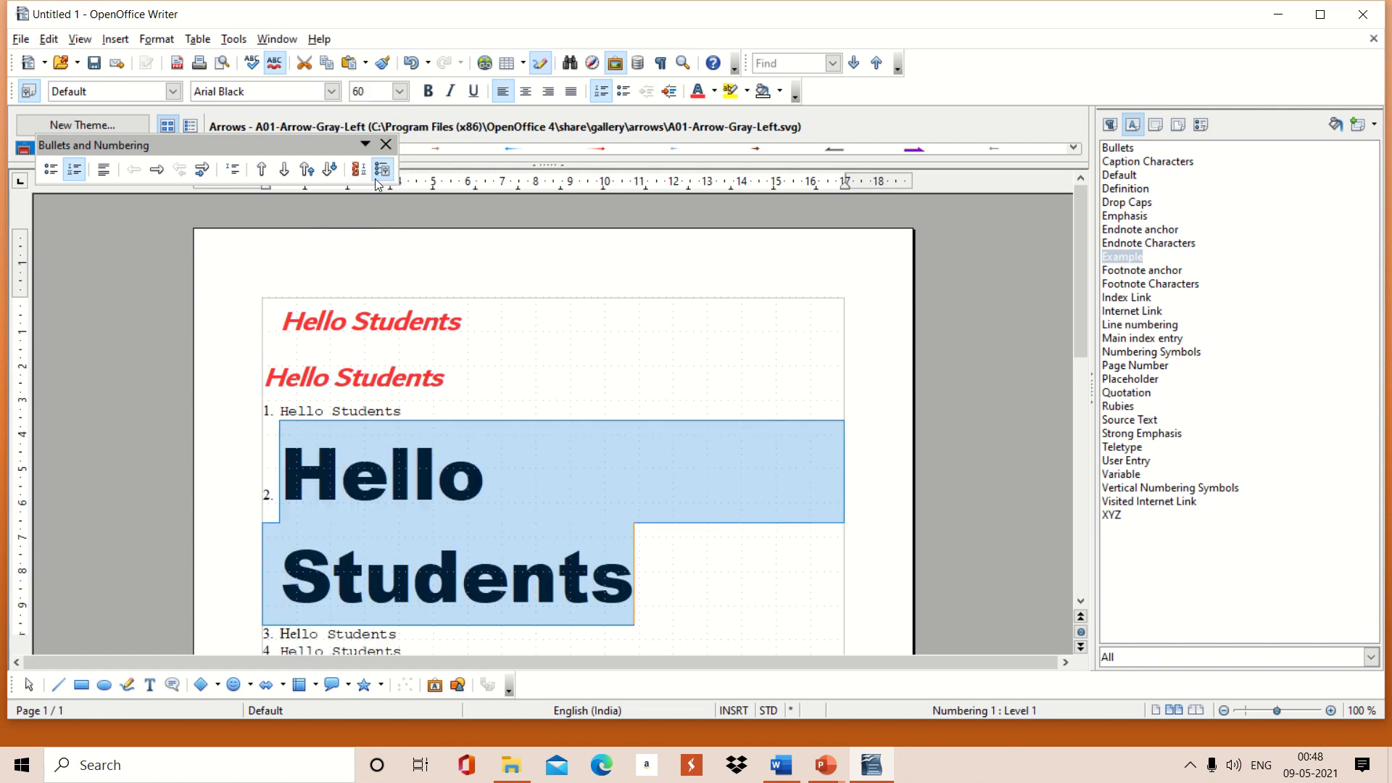
pyautogui.click(400, 92)
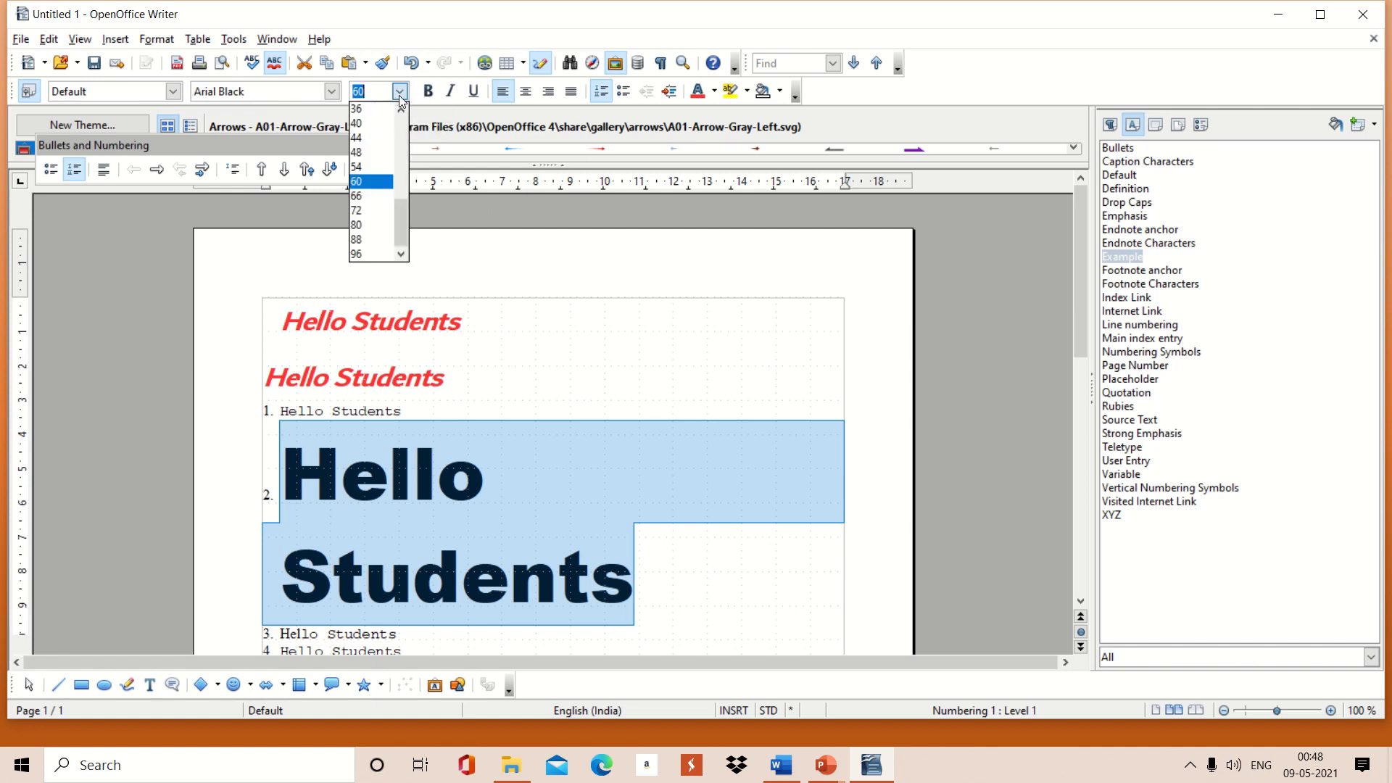
pyautogui.click(369, 137)
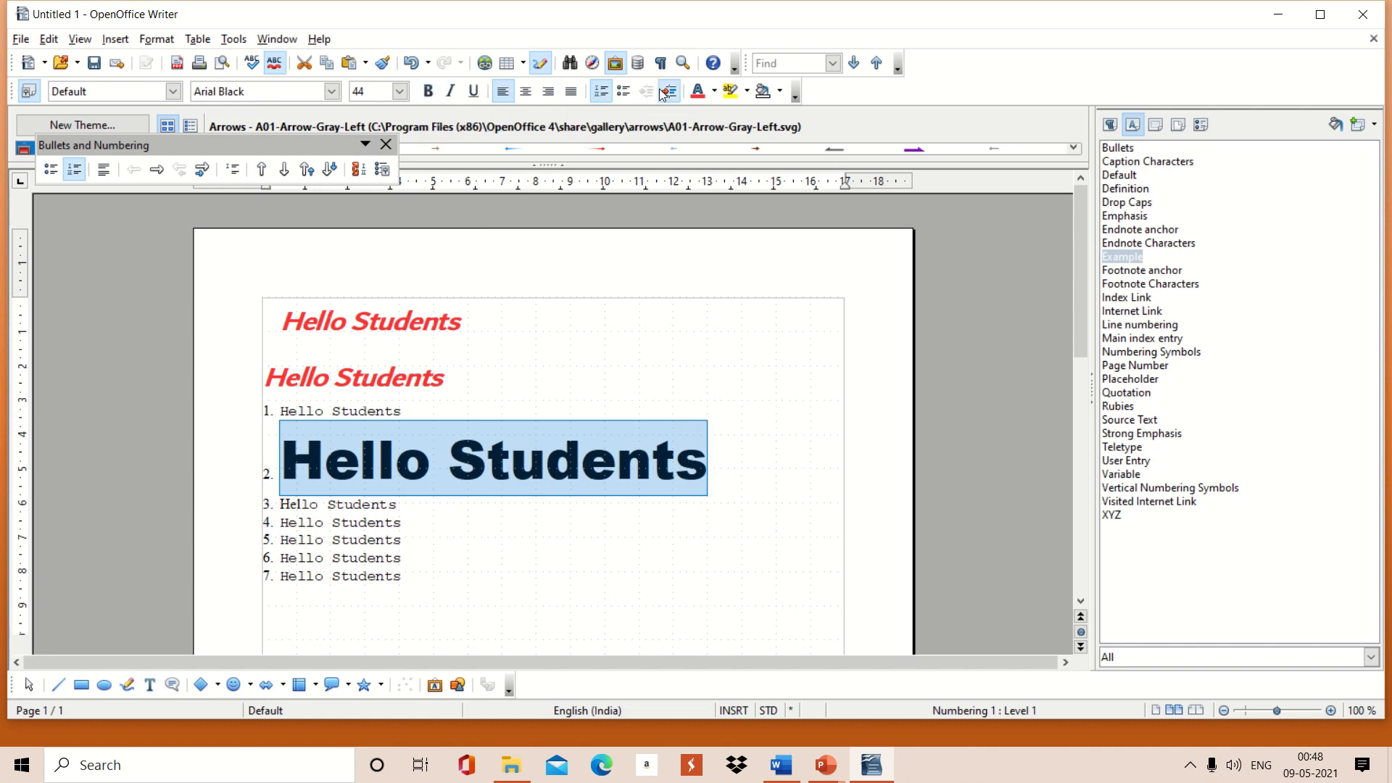
pyautogui.click(714, 93)
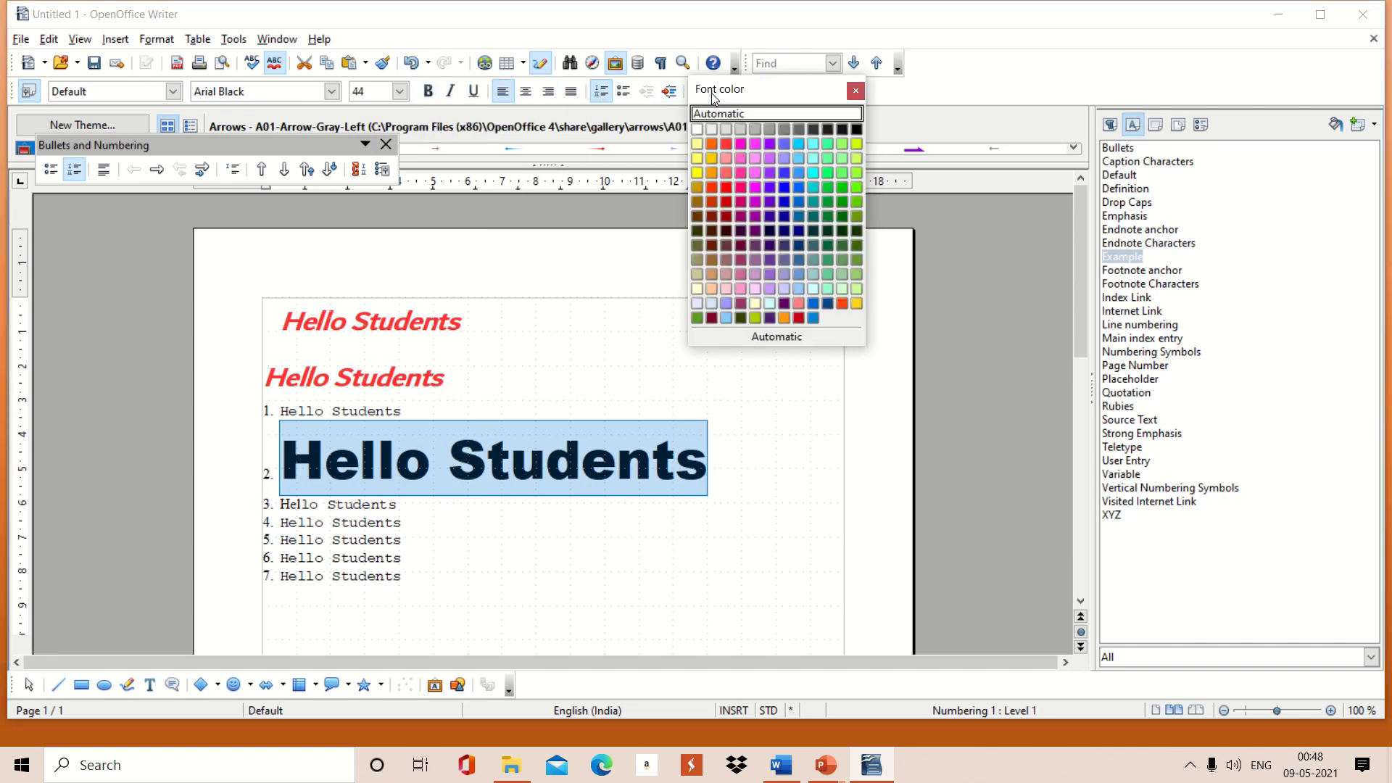
pyautogui.click(700, 176)
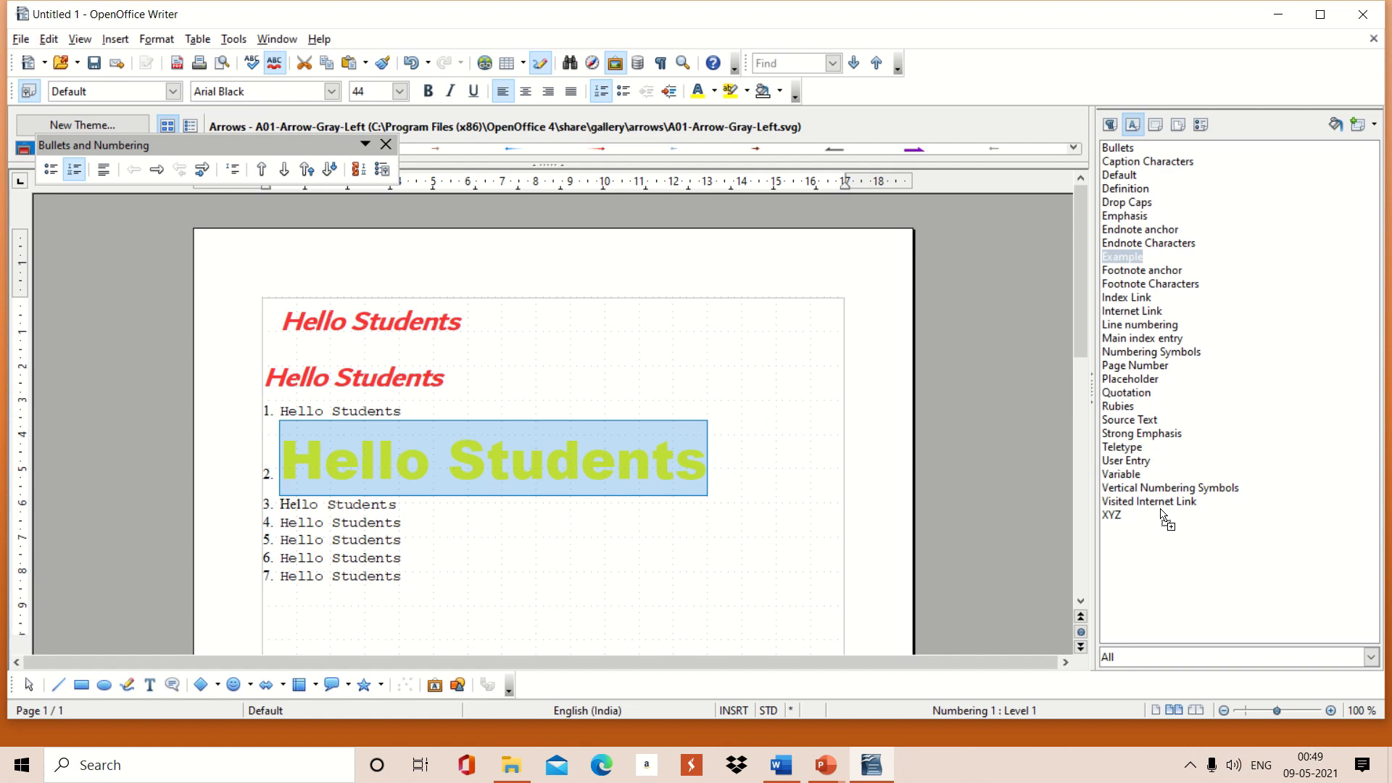
# Step: Create a new character style named ABC from the yellow Arial Black text of the second numbered item
pyautogui.moveTo(1161, 513); pyautogui.dragTo(1163, 514)
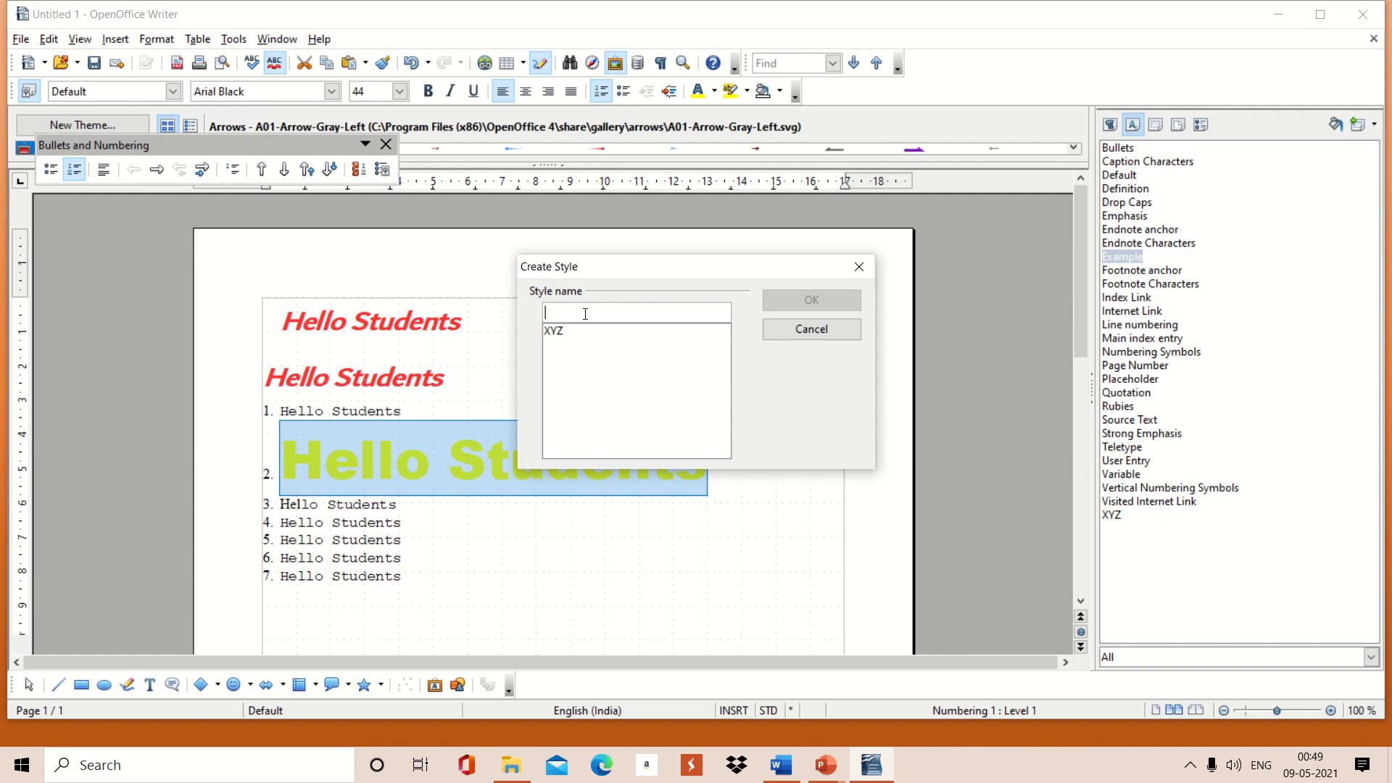
pyautogui.write('A')
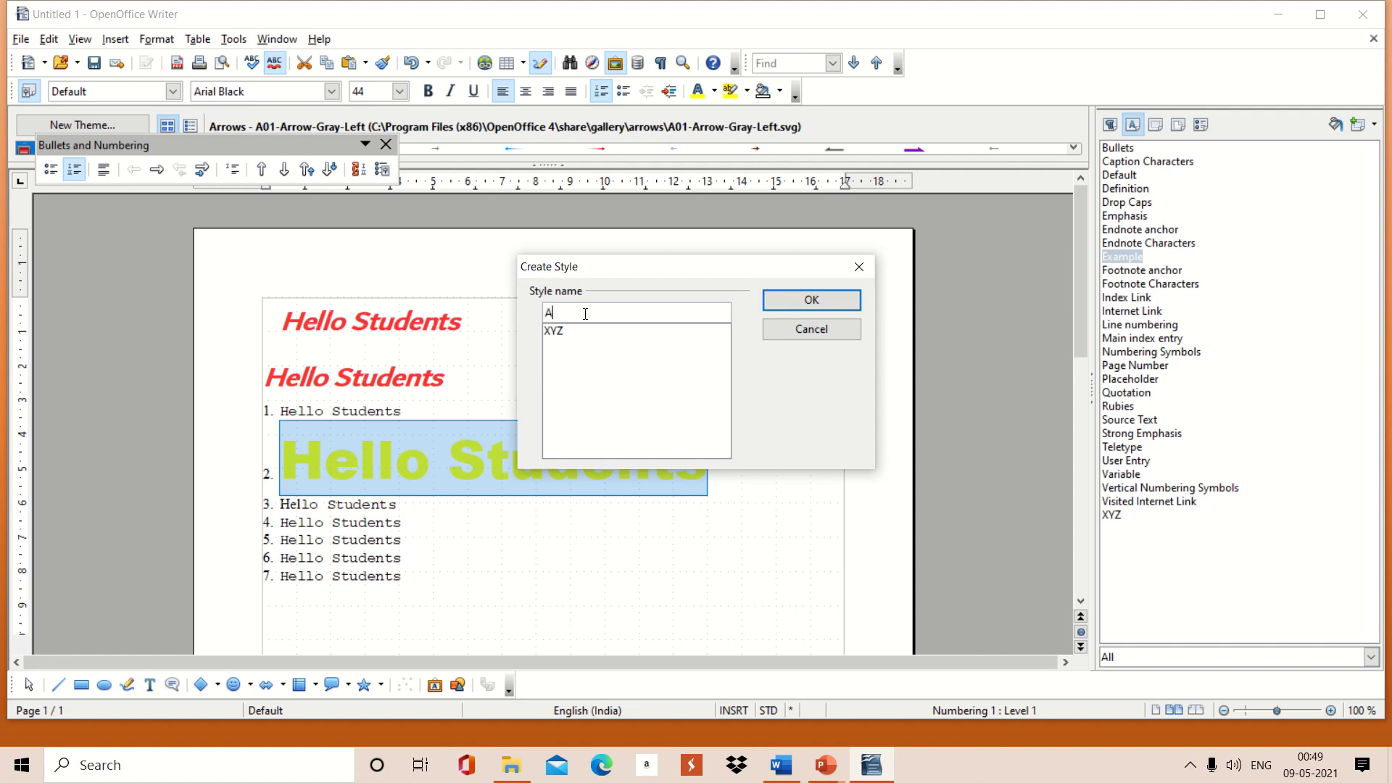
pyautogui.write('BC')
pyautogui.click(810, 302)
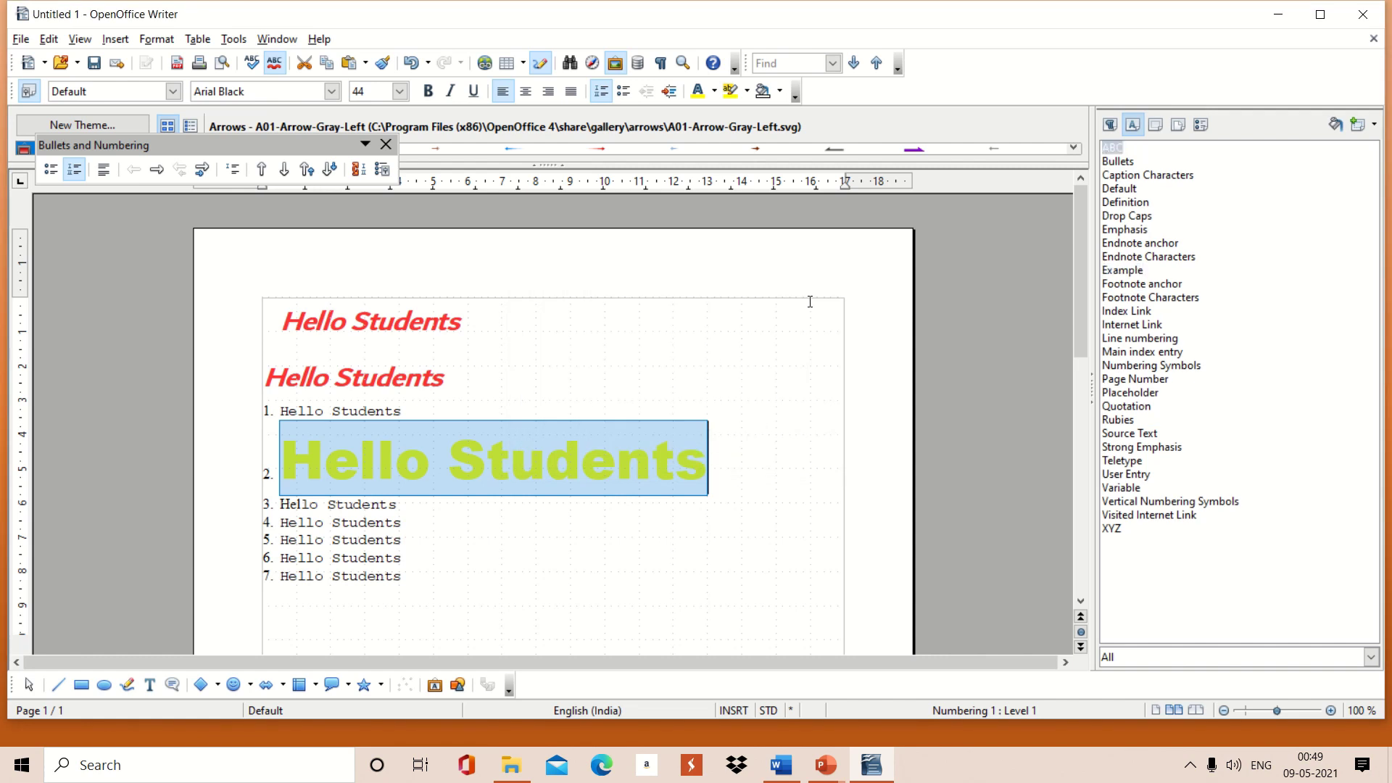
# Step: Apply the ABC character style to the fourth numbered "Hello Students" item
pyautogui.click(1149, 204)
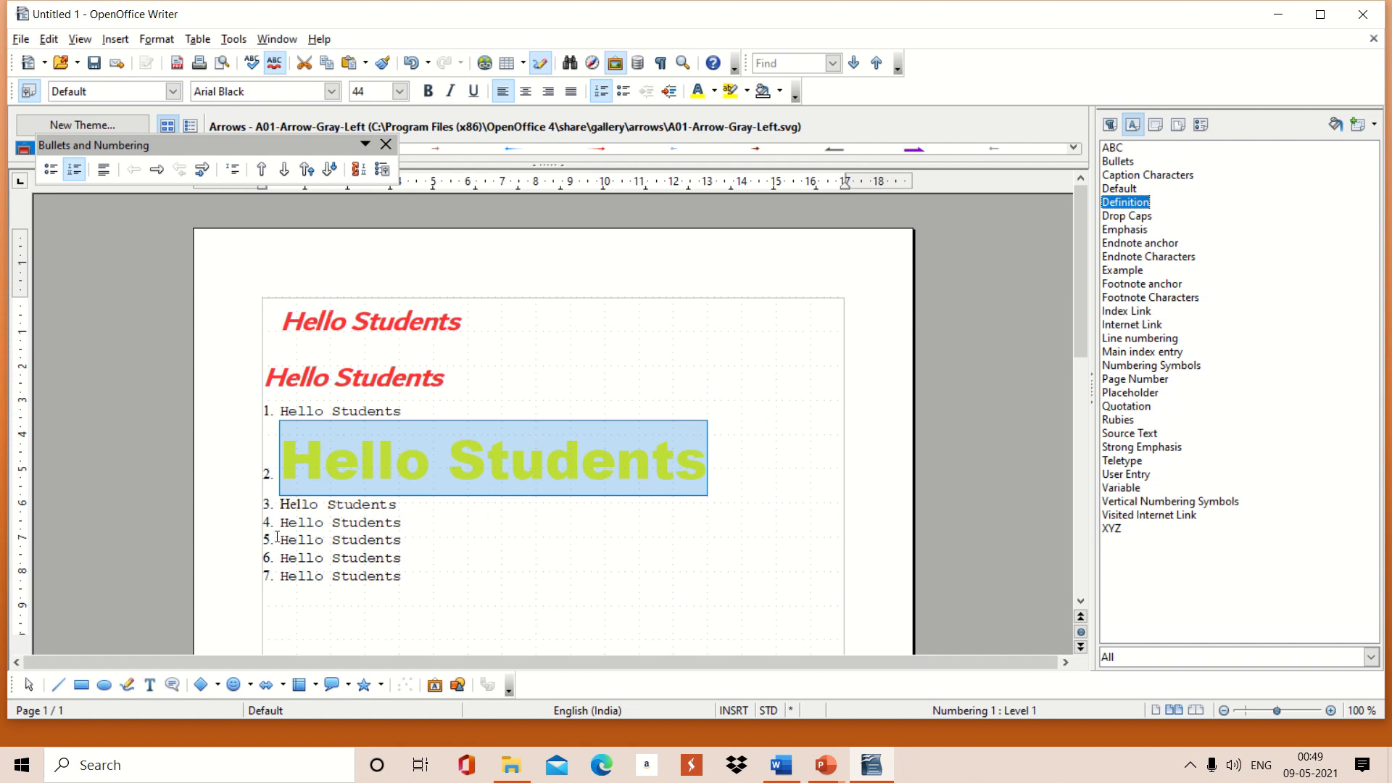
pyautogui.moveTo(277, 522); pyautogui.dragTo(425, 516)
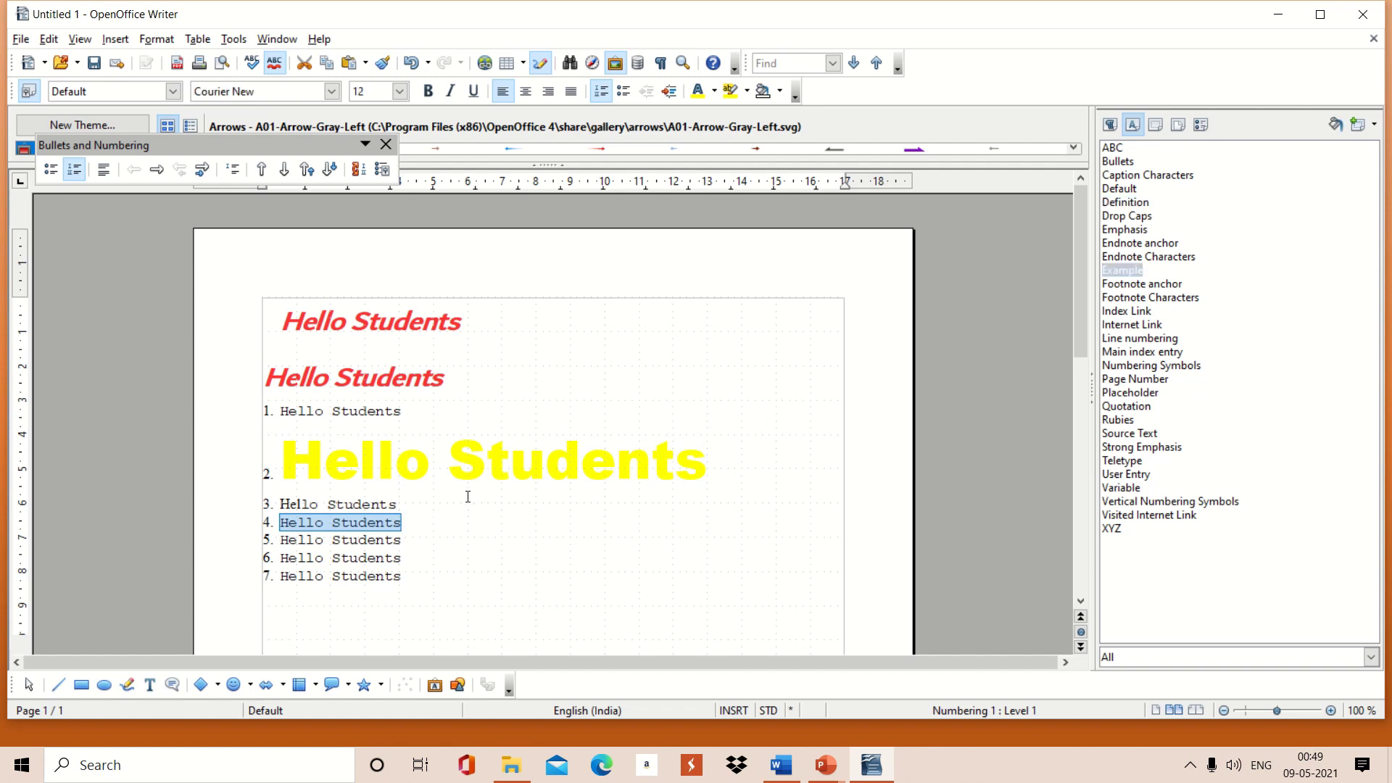
pyautogui.doubleClick(1116, 150)
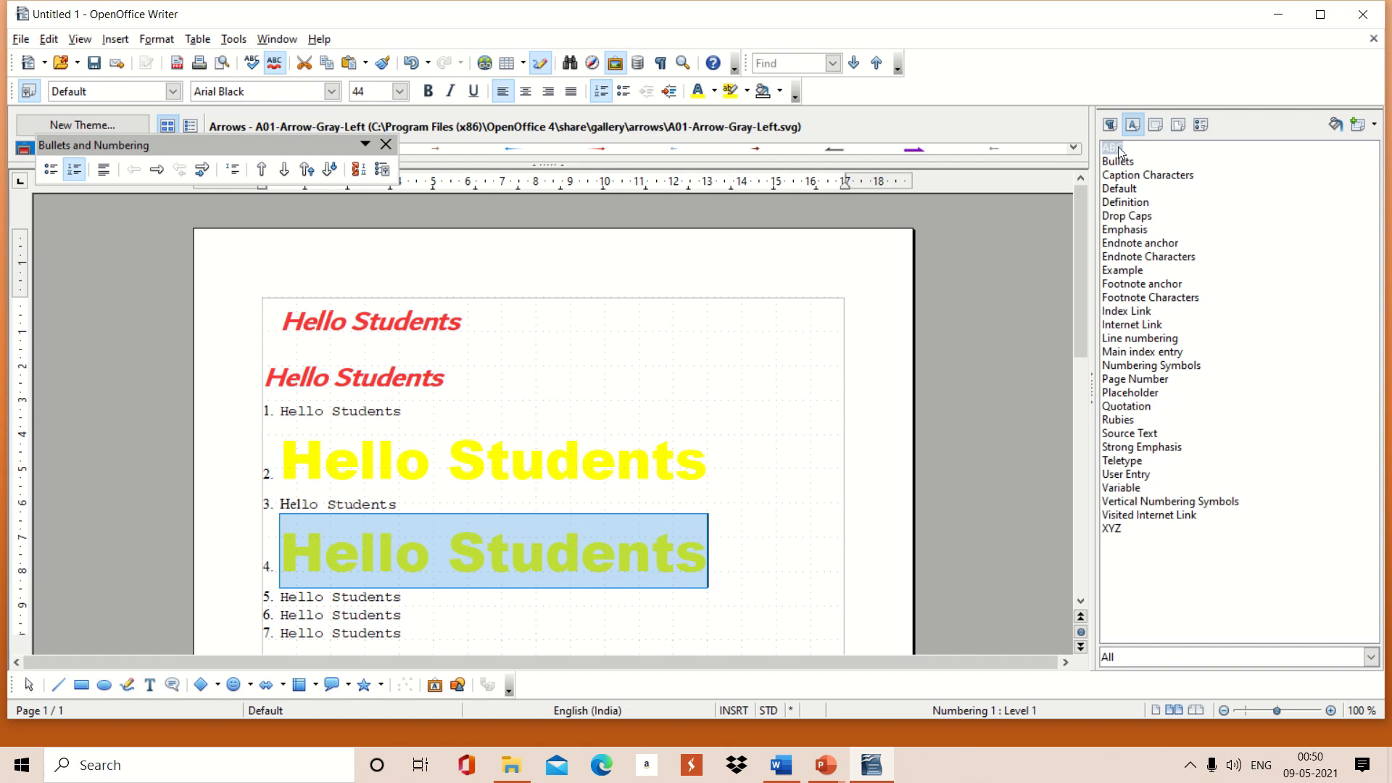
# Step: Create a new blank text document and enter the line "GOOD MORNING STUDENDS"
pyautogui.click(1372, 126)
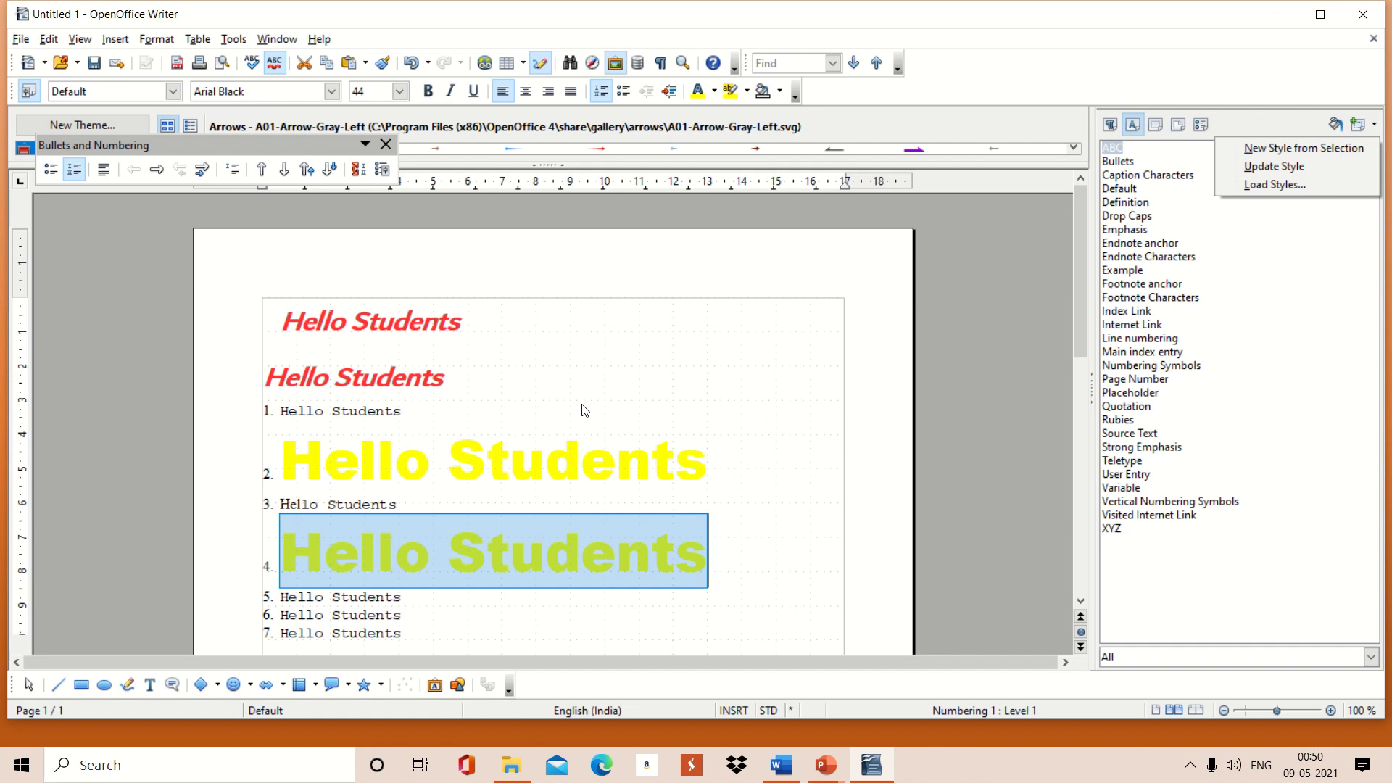
pyautogui.click(19, 44)
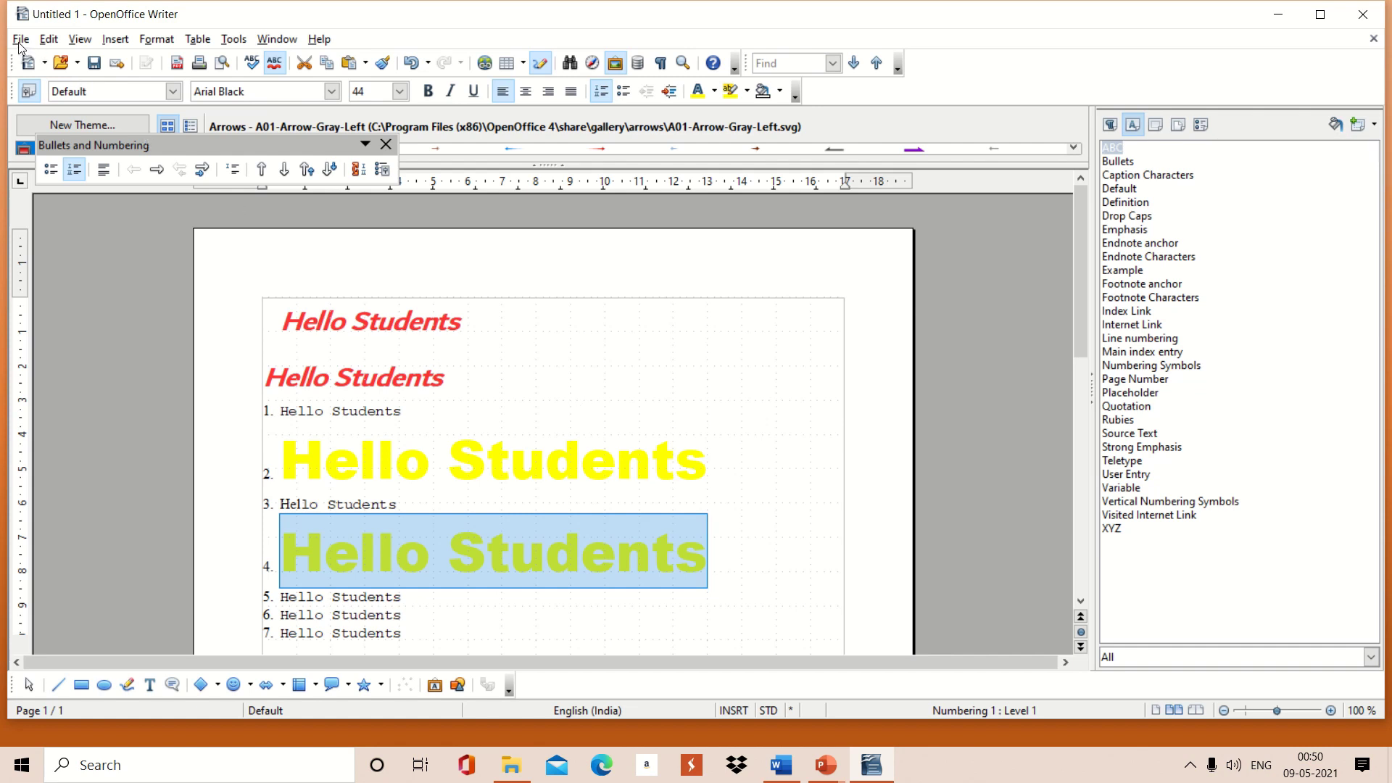
pyautogui.click(27, 43)
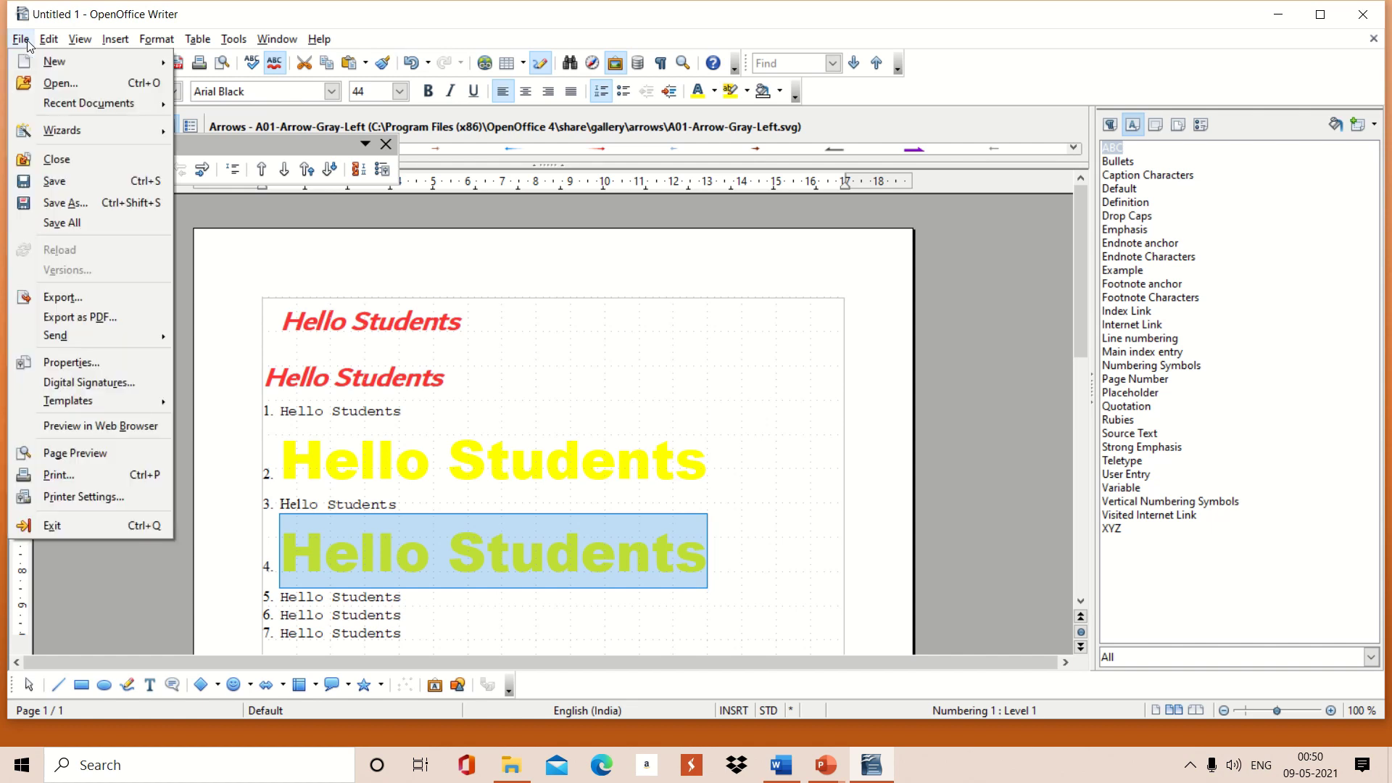
pyautogui.moveTo(49, 40)
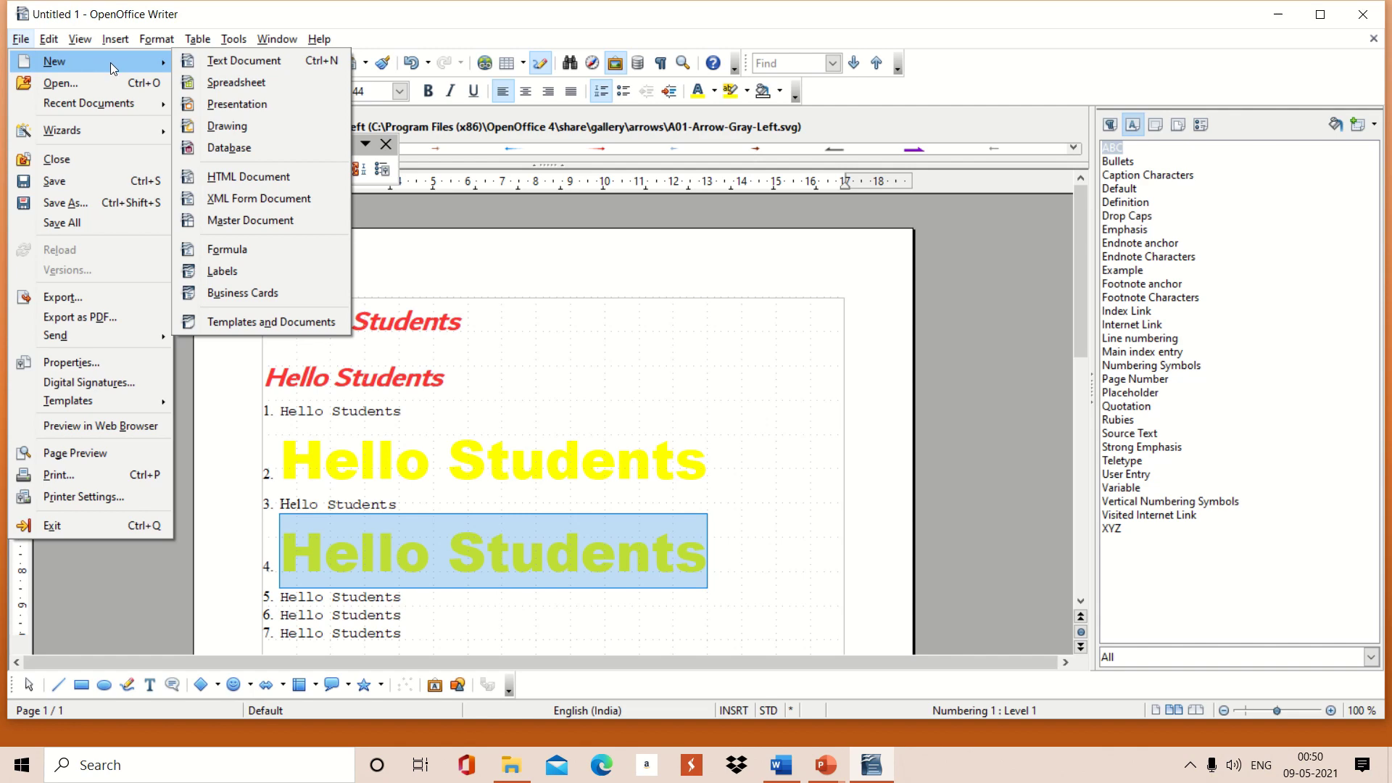
pyautogui.click(219, 60)
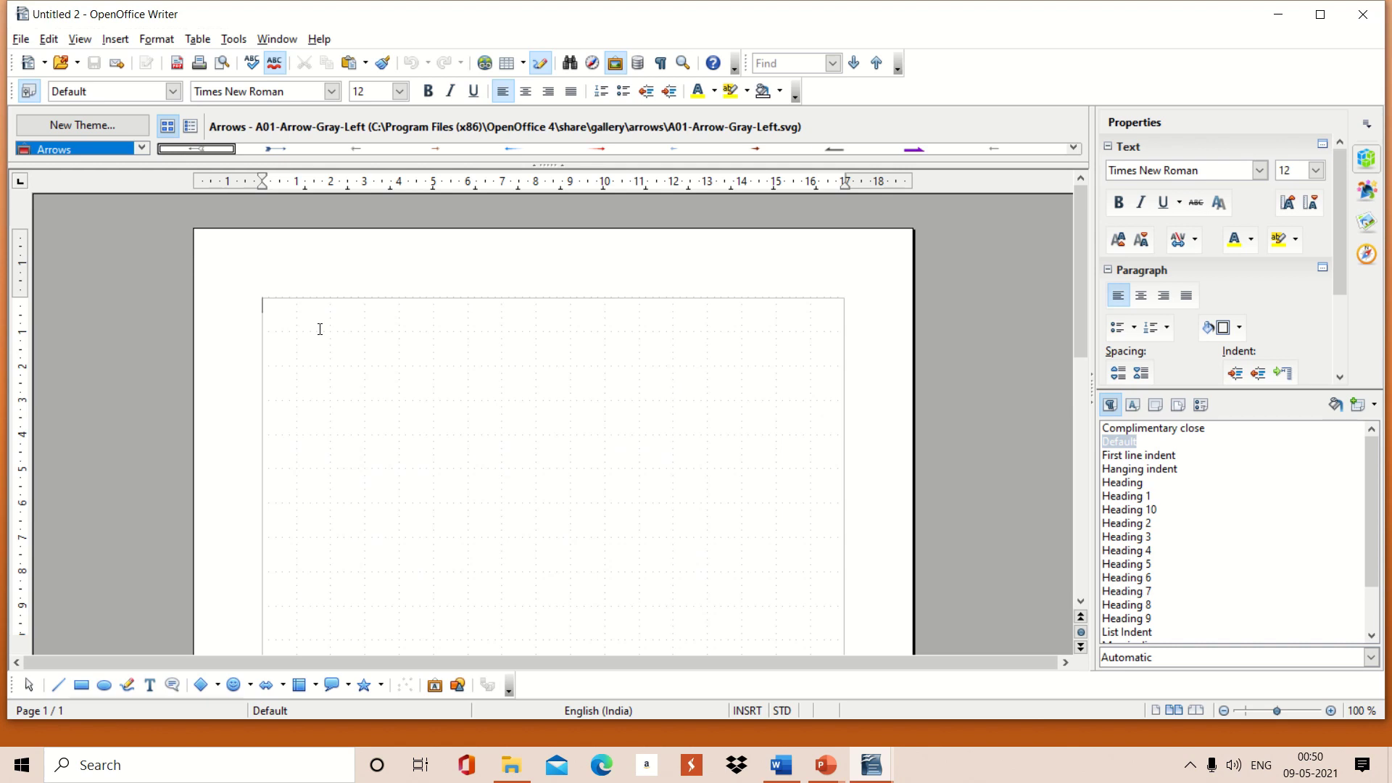
pyautogui.write('GOOD MORNING')
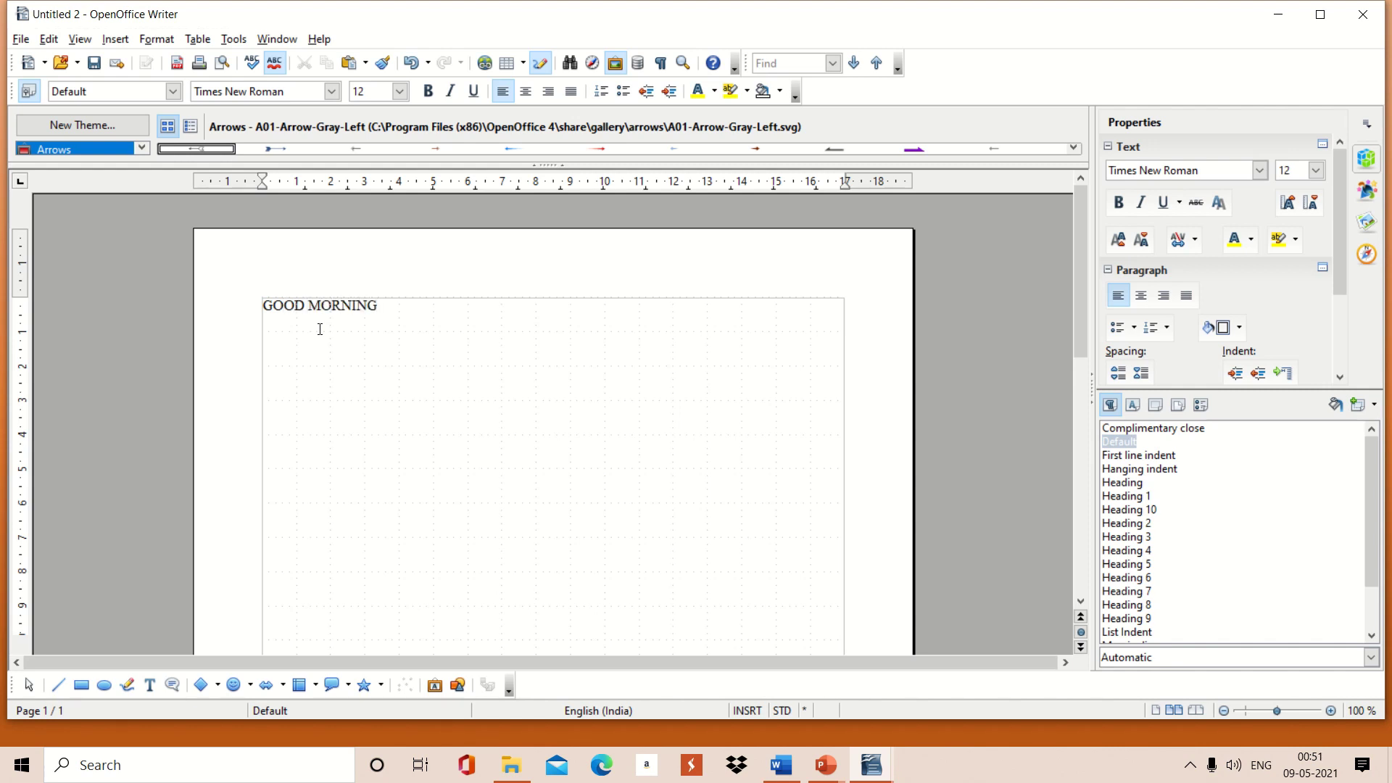
pyautogui.write(' STUDENDS')
# Step: Format the whole "GOOD MORNING STUDENDS" line in Viner Hand ITC at size 36
pyautogui.hotkey('shift', 'Left')
pyautogui.hotkey('shift', 'Left')
pyautogui.hotkey('shift', 'Left')
pyautogui.hotkey('shift', 'Left')
pyautogui.hotkey('shift', 'Left')
pyautogui.hotkey('shift', 'Left')
pyautogui.hotkey('shift', 'Left')
pyautogui.hotkey('shift', 'Left')
pyautogui.hotkey('shift', 'Left')
pyautogui.hotkey('shift', 'Left')
pyautogui.hotkey('shift', 'Left')
pyautogui.hotkey('shift', 'Left')
pyautogui.hotkey('shift', 'Left')
pyautogui.hotkey('shift', 'Left')
pyautogui.hotkey('shift', 'Left')
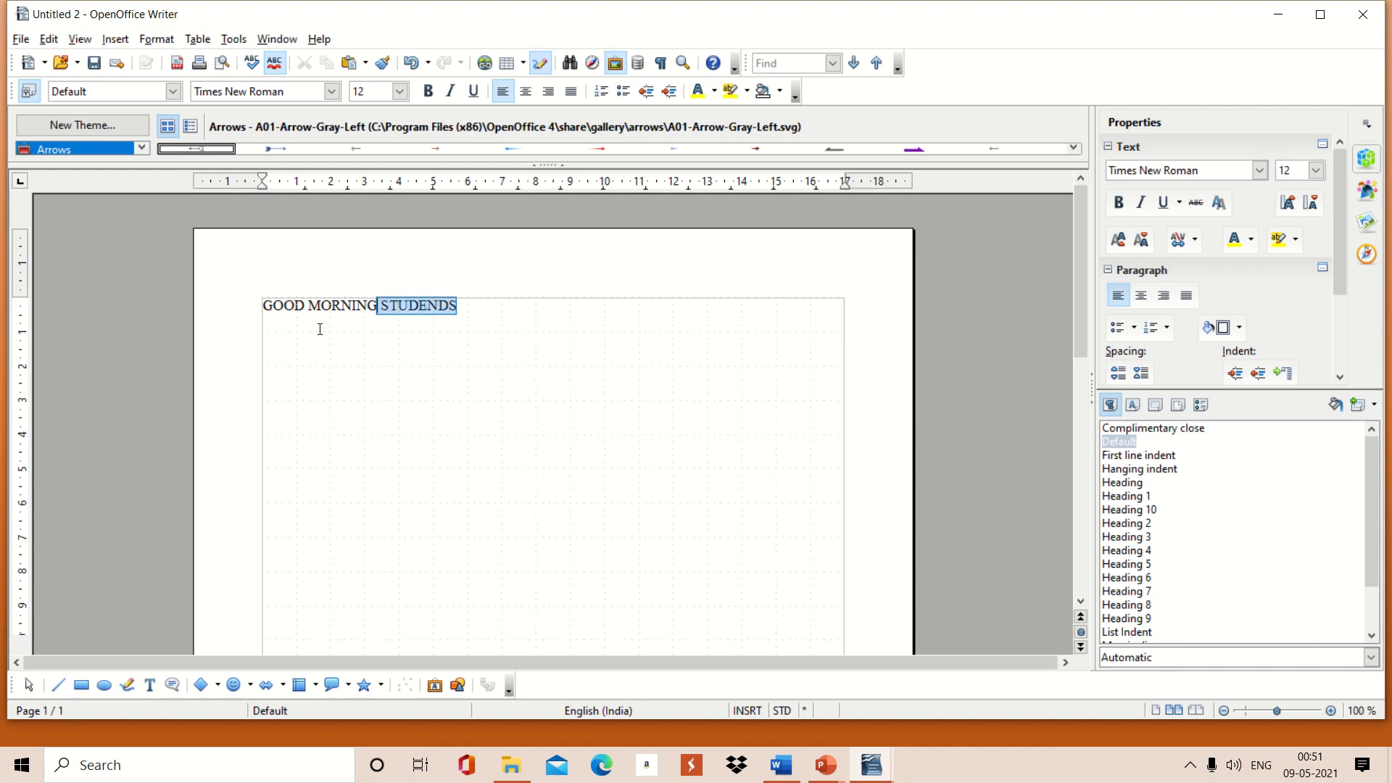
pyautogui.hotkey('shift', 'Left')
pyautogui.hotkey('shift', 'Left')
pyautogui.hotkey('shift', 'Left')
pyautogui.hotkey('shift', 'Left')
pyautogui.hotkey('shift', 'Left')
pyautogui.hotkey('shift', 'Left')
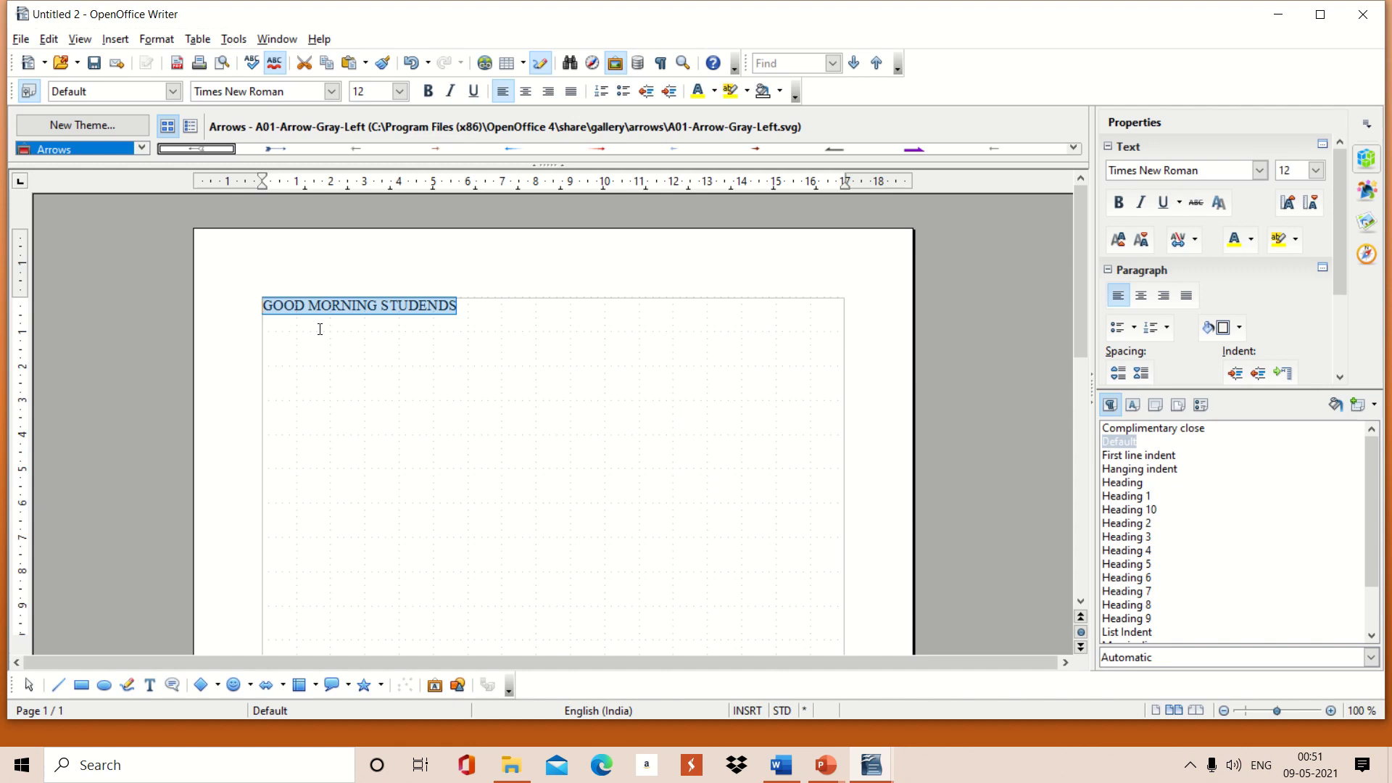
pyautogui.click(332, 91)
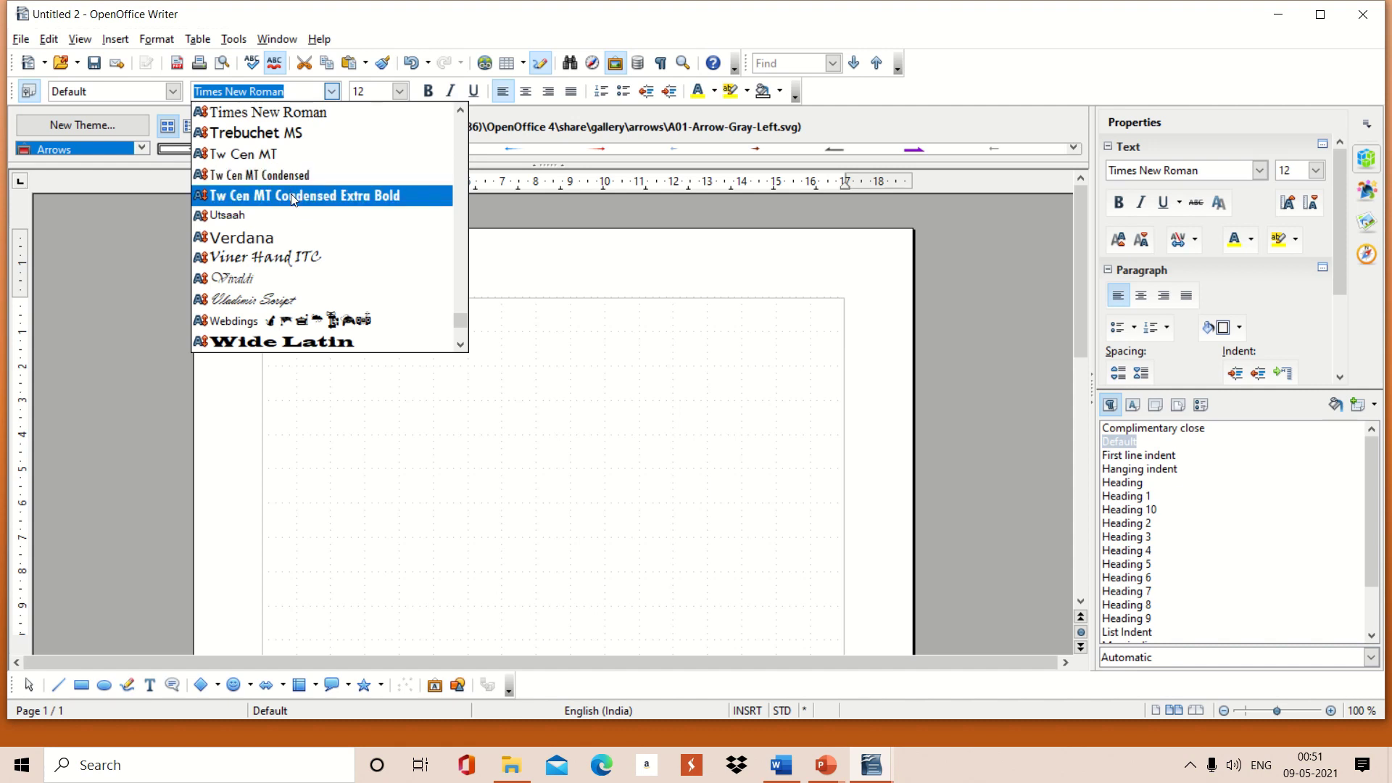
pyautogui.click(267, 258)
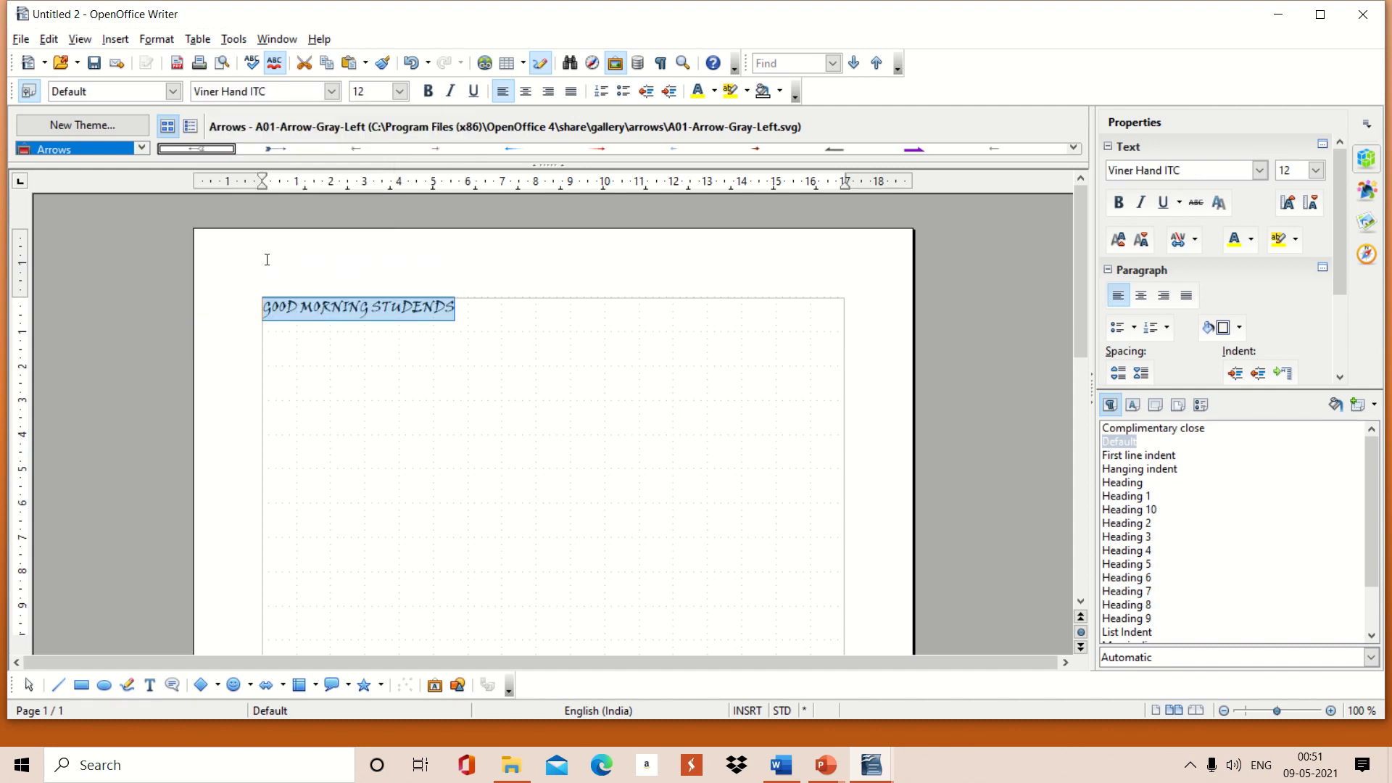
pyautogui.click(400, 92)
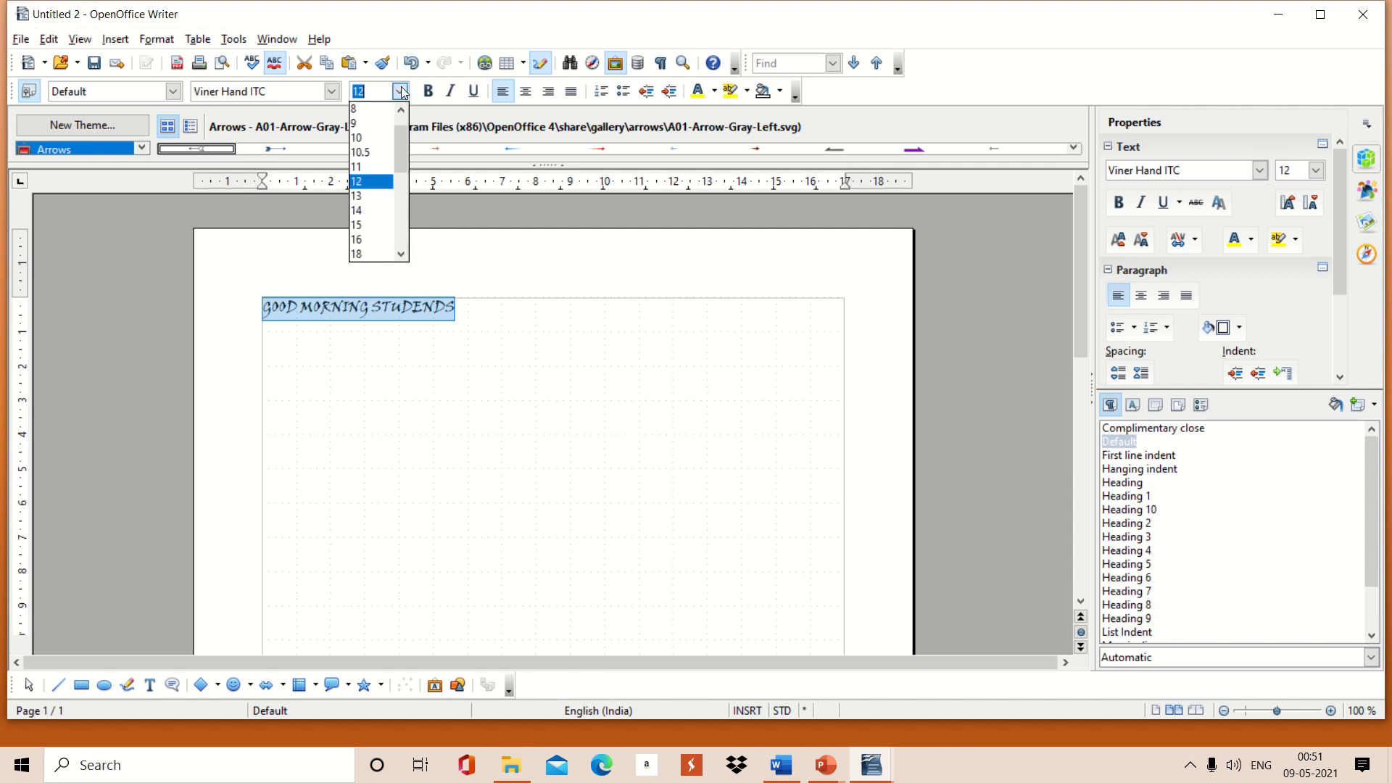
pyautogui.click(404, 237)
pyautogui.click(370, 215)
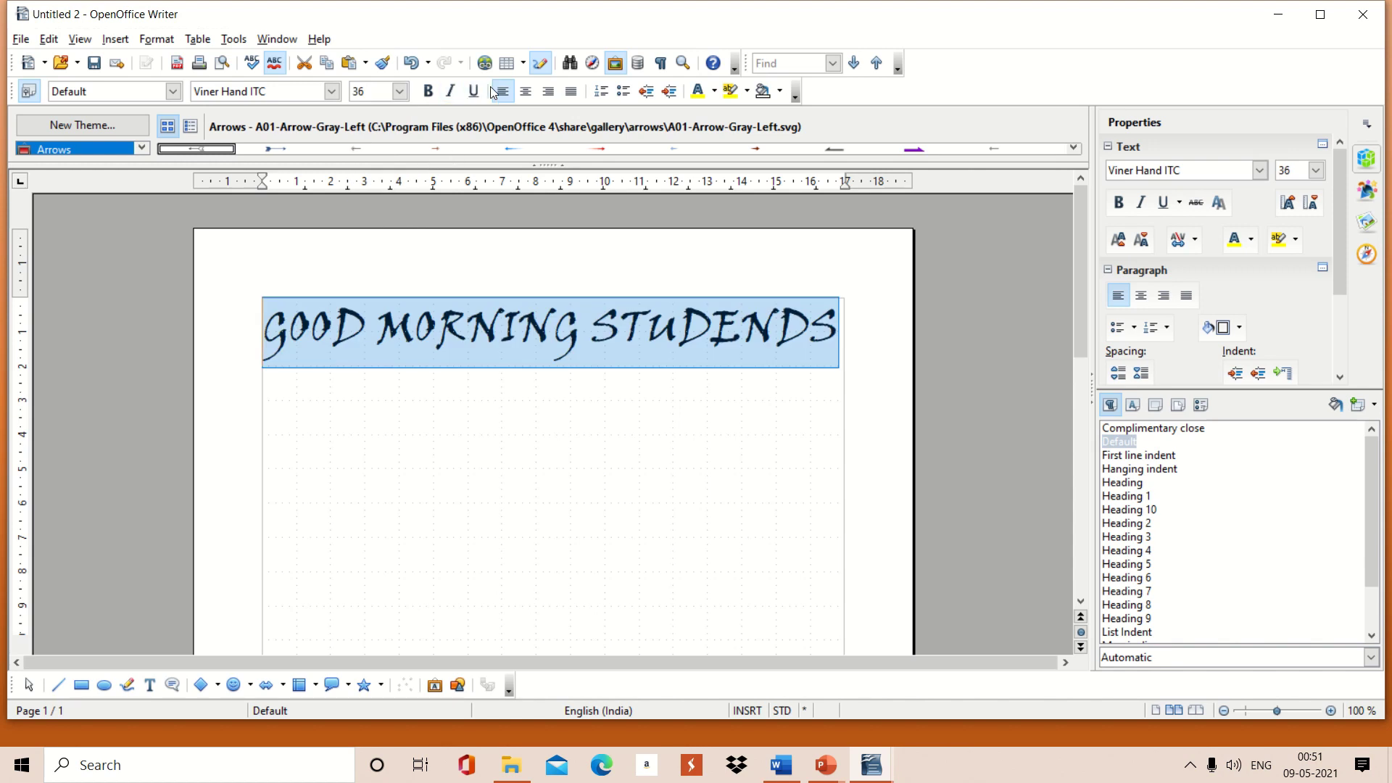
# Step: Make the "GOOD MORNING STUDENDS" line bold and colour its text blue
pyautogui.click(429, 92)
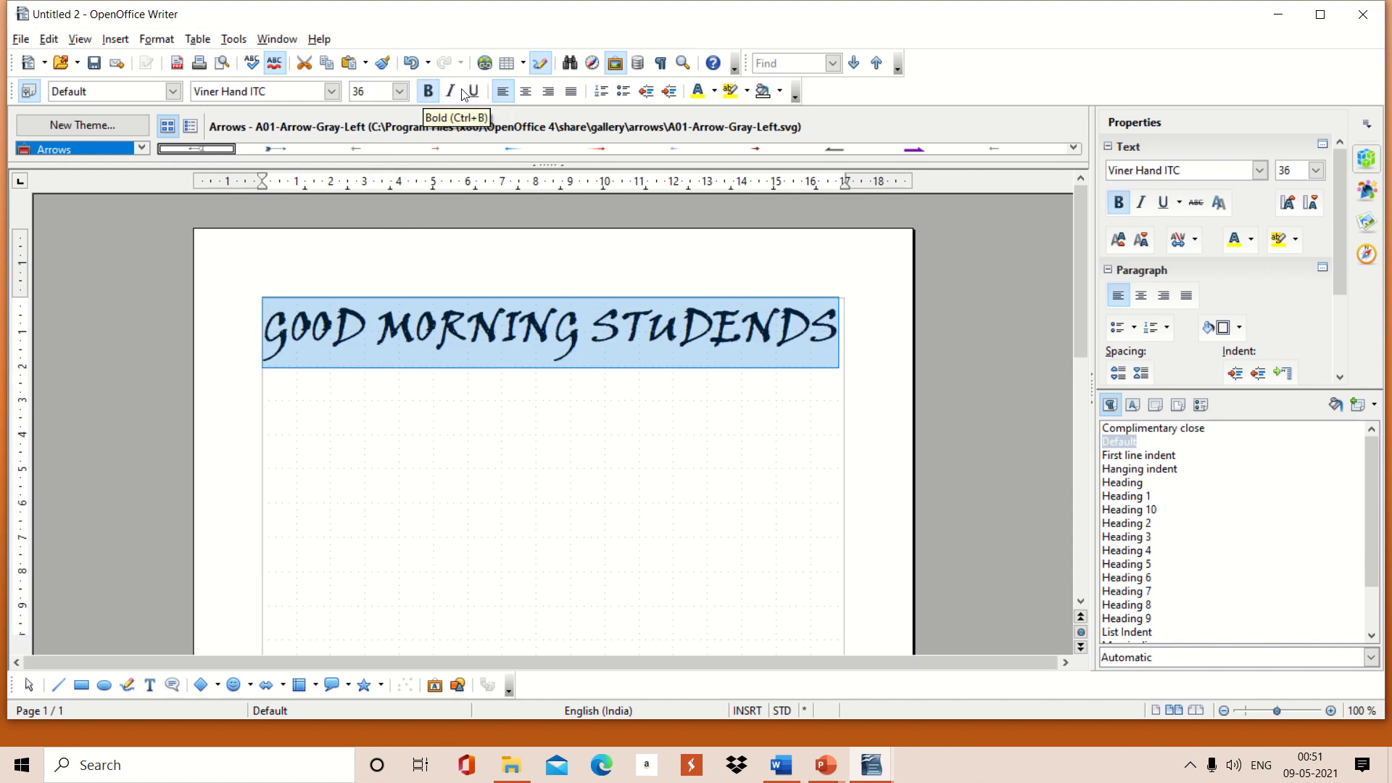
pyautogui.click(715, 92)
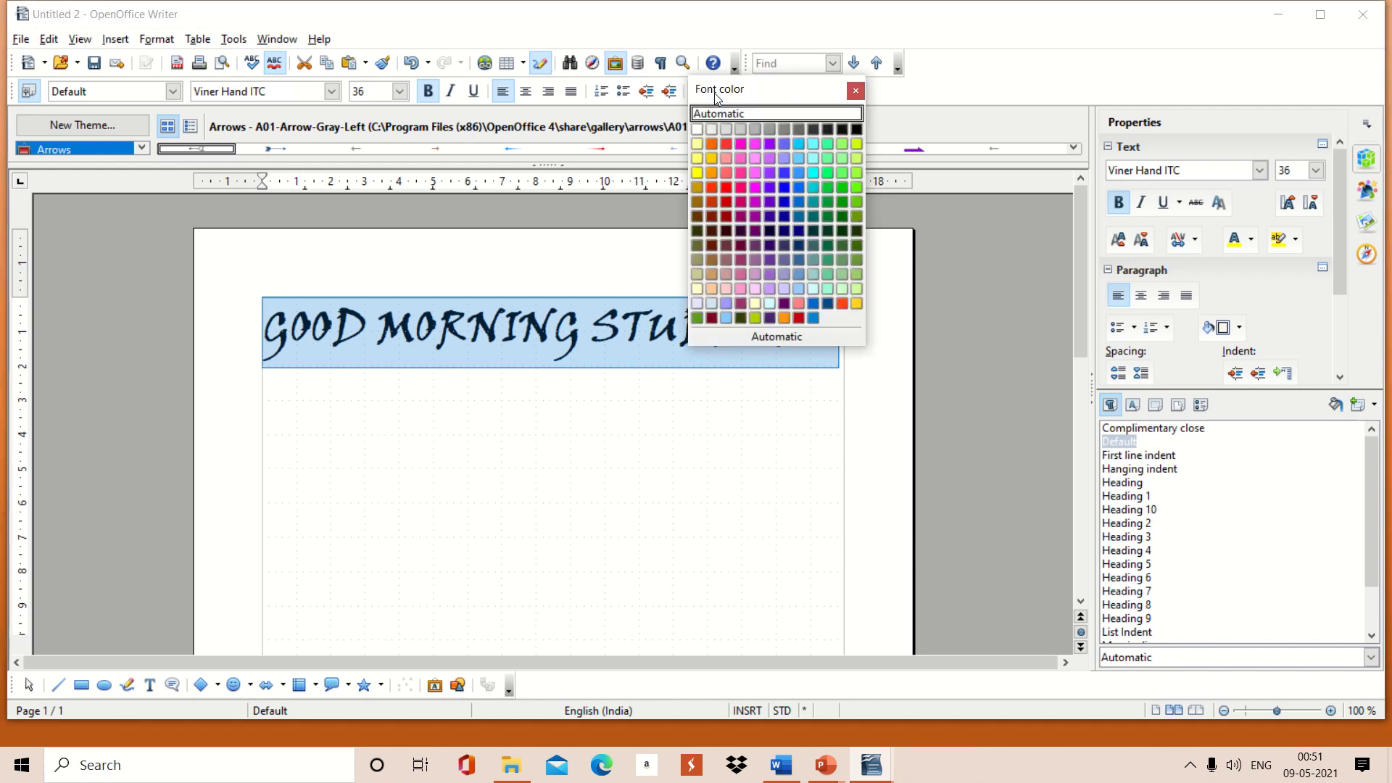
pyautogui.click(814, 304)
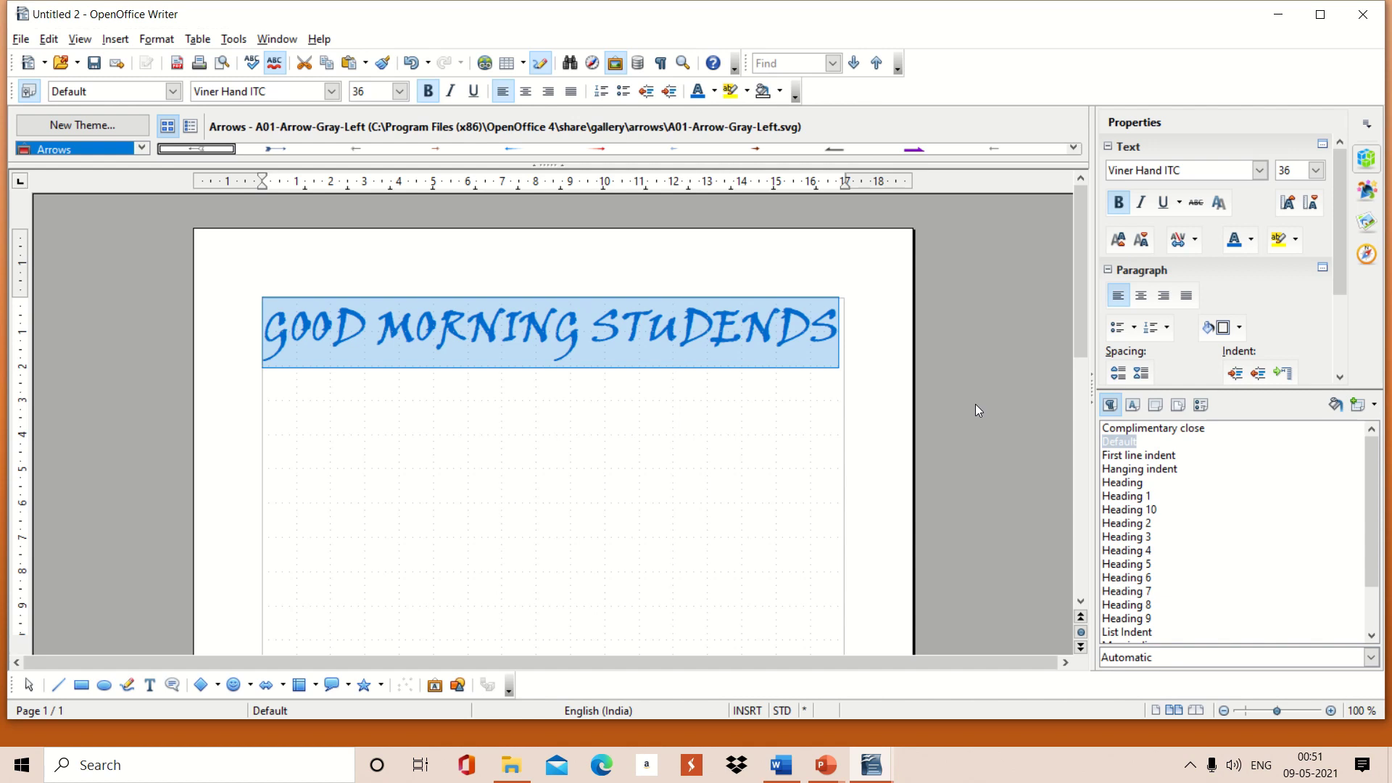
# Step: Create a new character style named New Style D2 from the formatted "GOOD MORNING STUDENDS" selection
pyautogui.click(1134, 403)
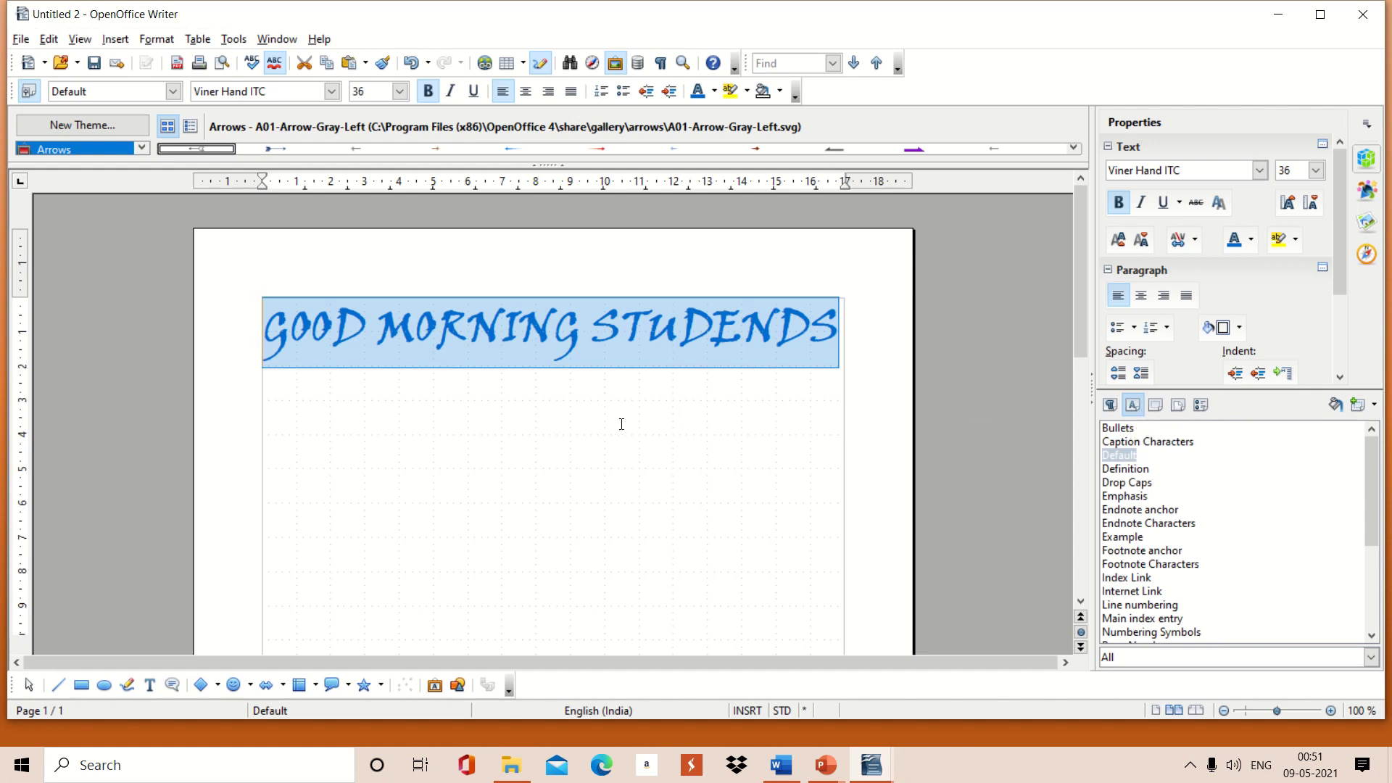
pyautogui.click(1357, 404)
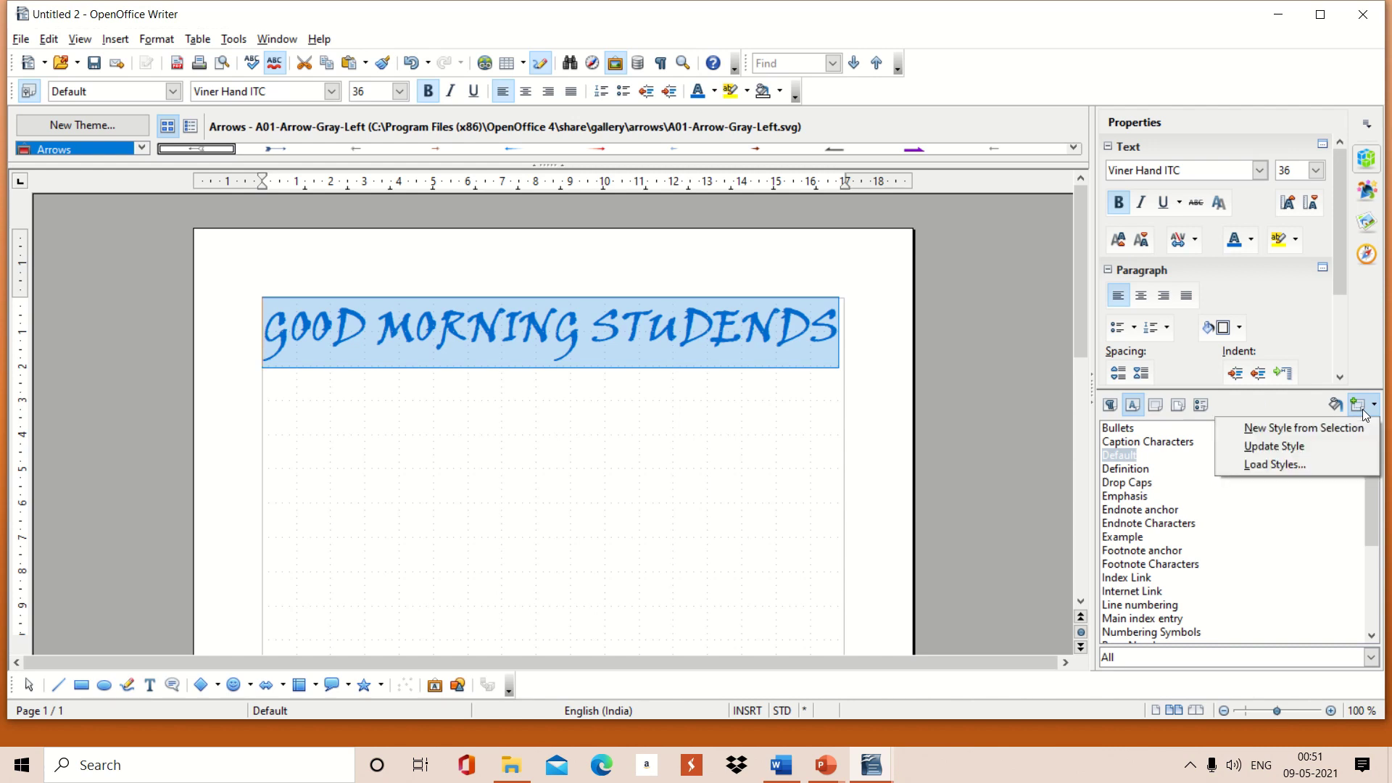
pyautogui.click(1330, 427)
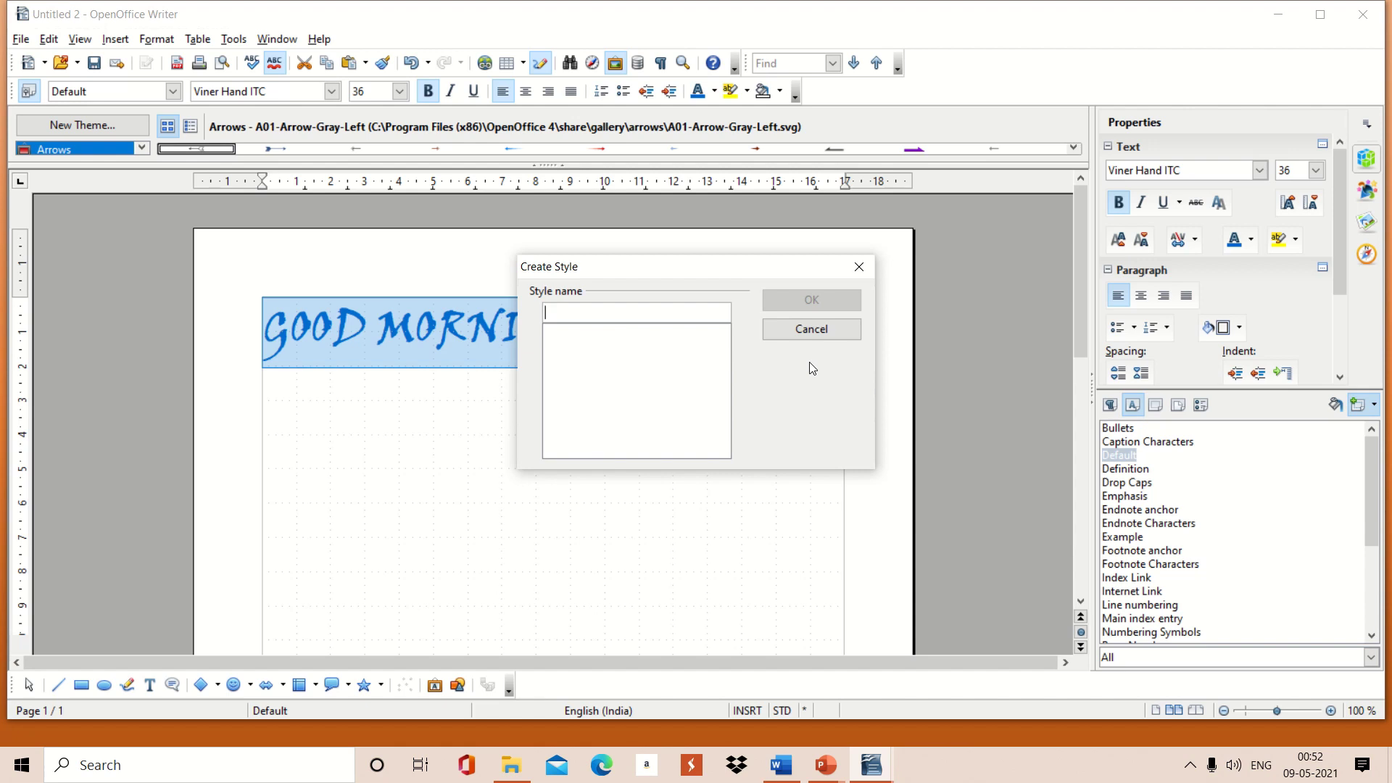
pyautogui.write('New ')
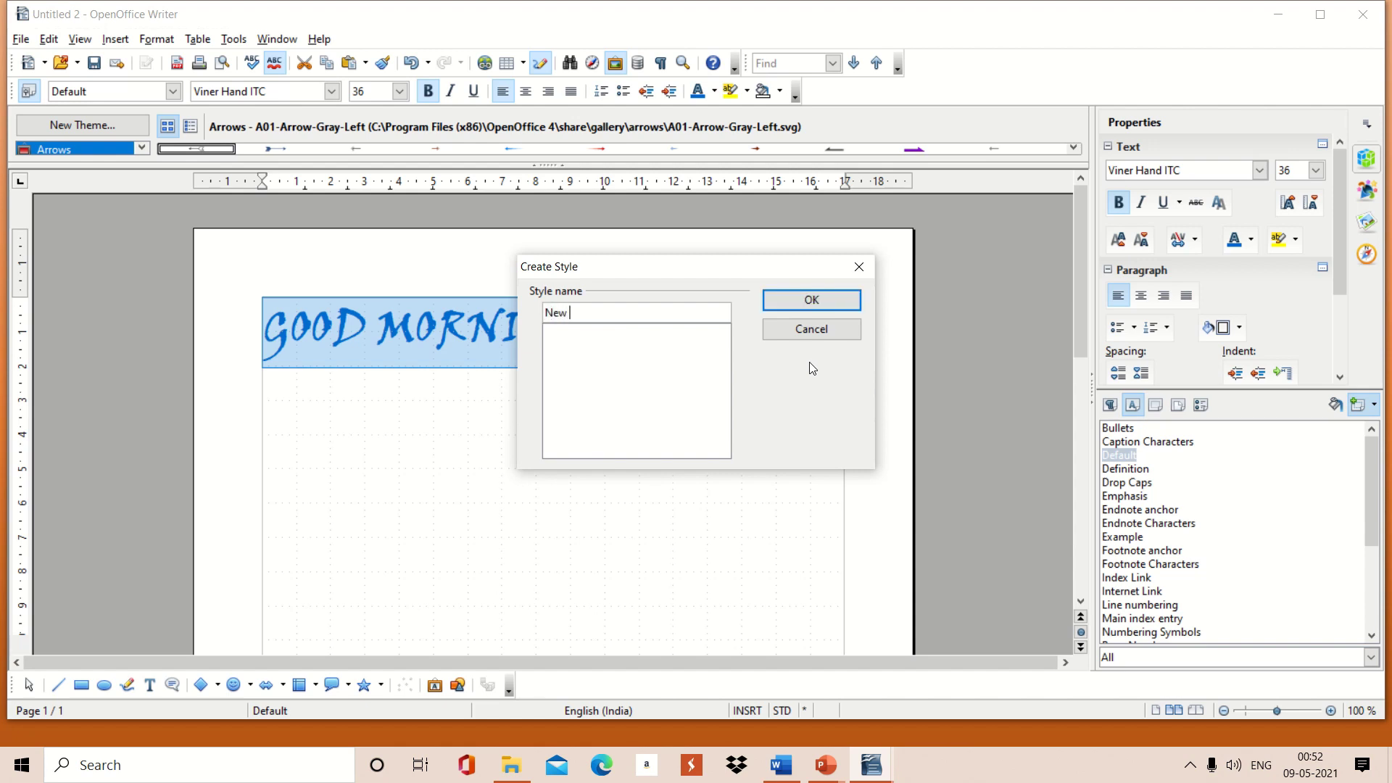
pyautogui.write('Style D2')
pyautogui.click(815, 308)
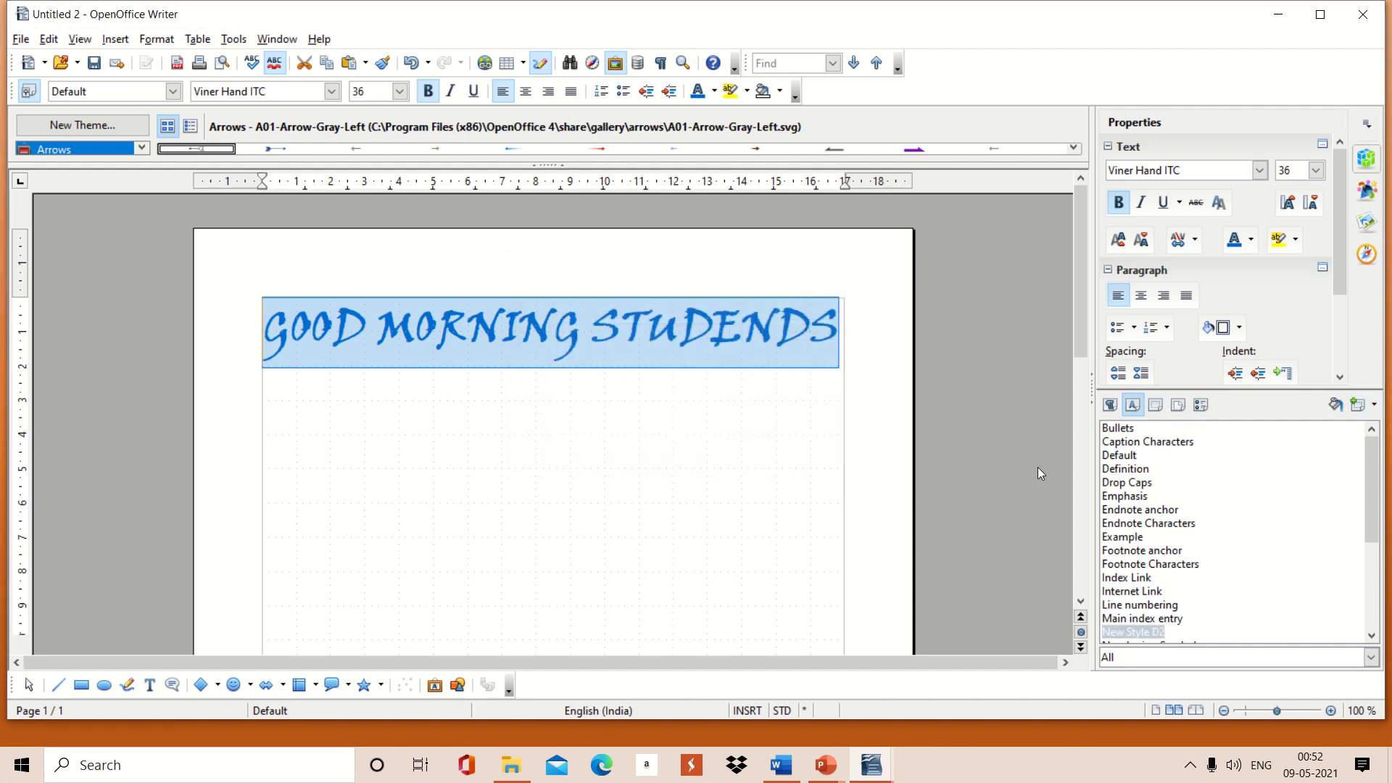
pyautogui.click(1122, 538)
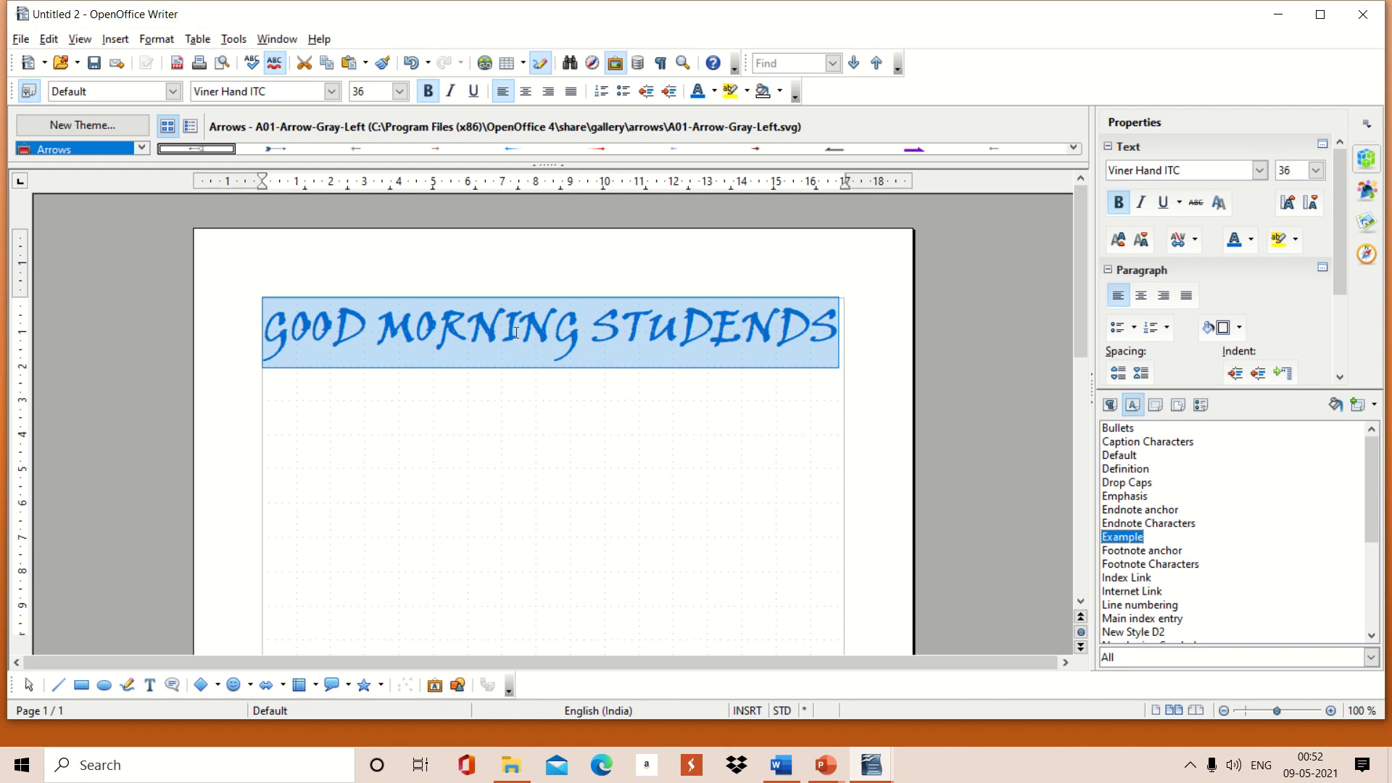
# Step: Save the document to the Desktop as an ODF Text Document named Part 2, and close it
pyautogui.click(22, 40)
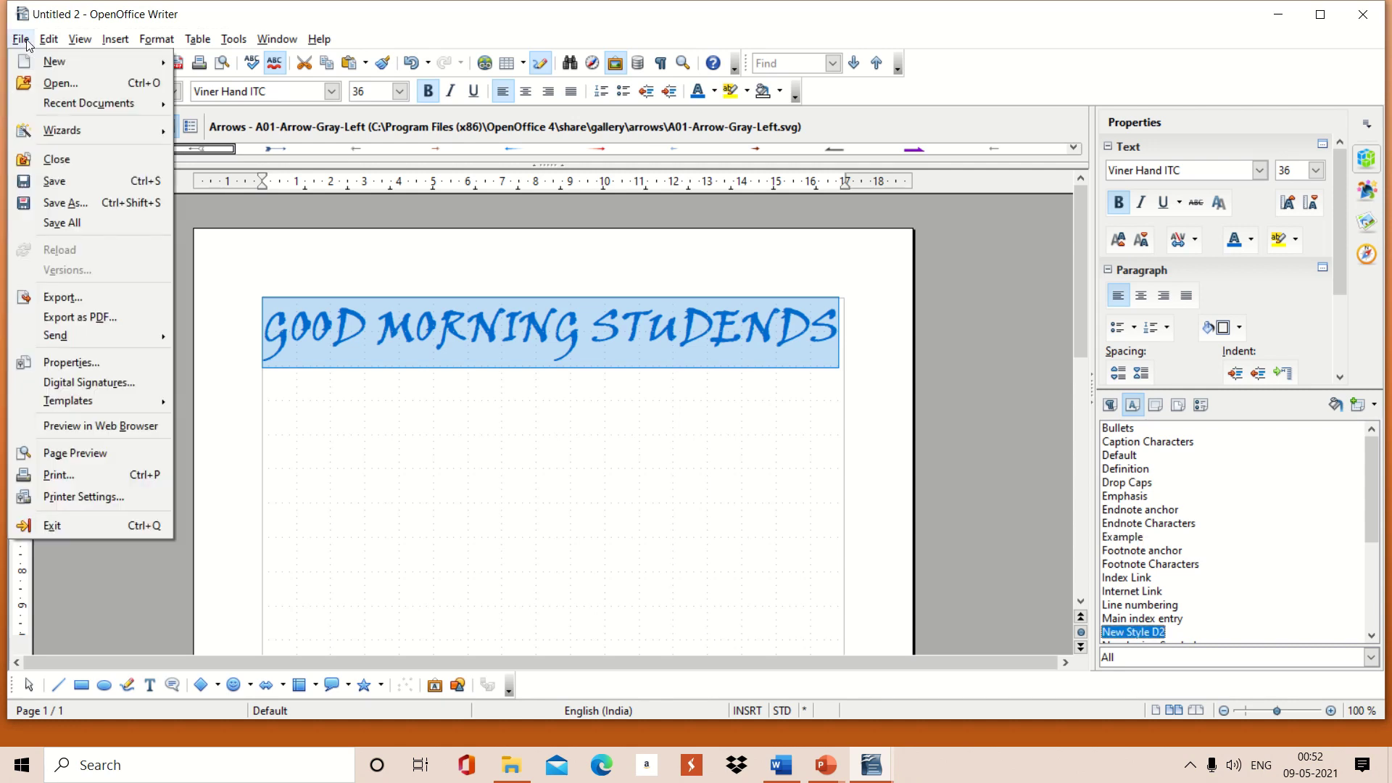
pyautogui.click(91, 202)
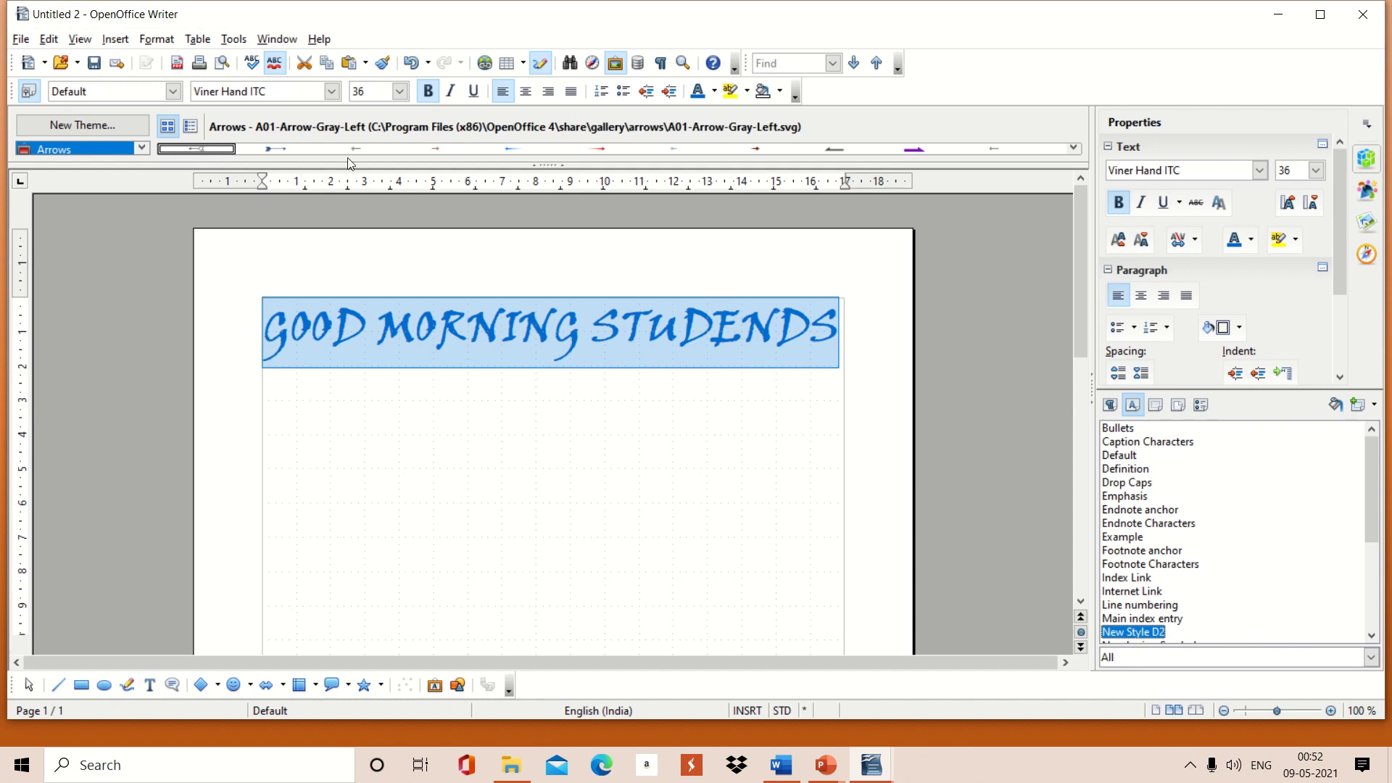
pyautogui.hotkey('ctrl', 's')
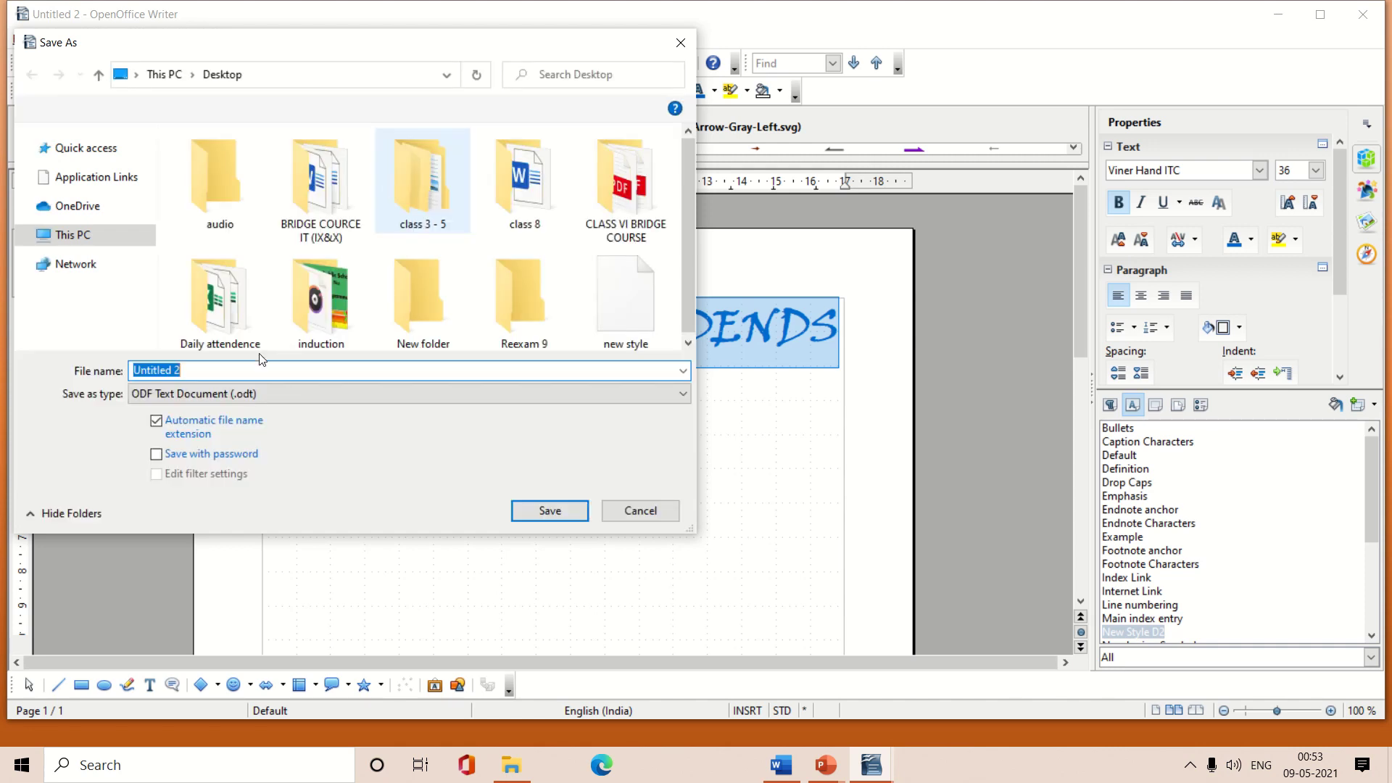
pyautogui.click(222, 371)
pyautogui.press('BackSpace')
pyautogui.press('BackSpace')
pyautogui.press('BackSpace')
pyautogui.press('BackSpace')
pyautogui.press('BackSpace')
pyautogui.press('BackSpace')
pyautogui.press('BackSpace')
pyautogui.press('BackSpace')
pyautogui.press('BackSpace')
pyautogui.press('BackSpace')
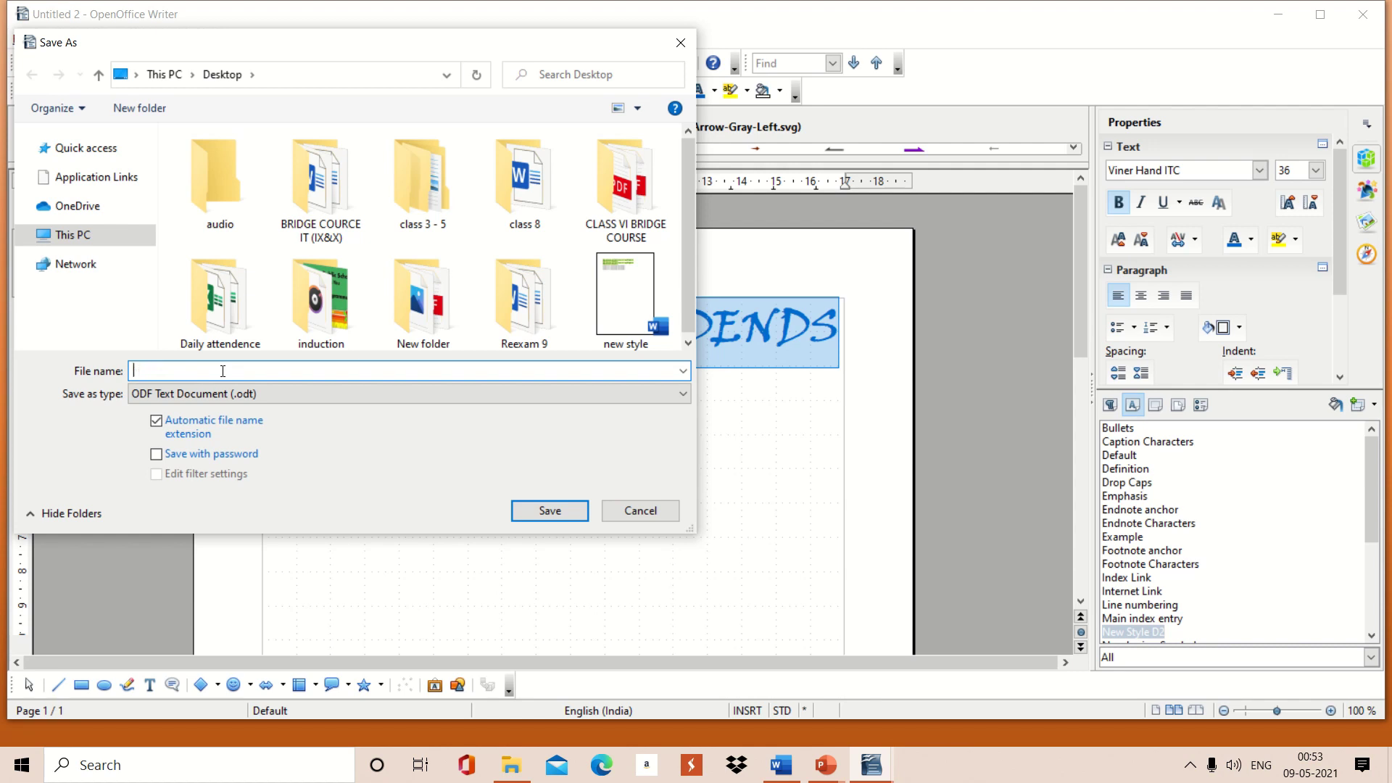
pyautogui.write('P')
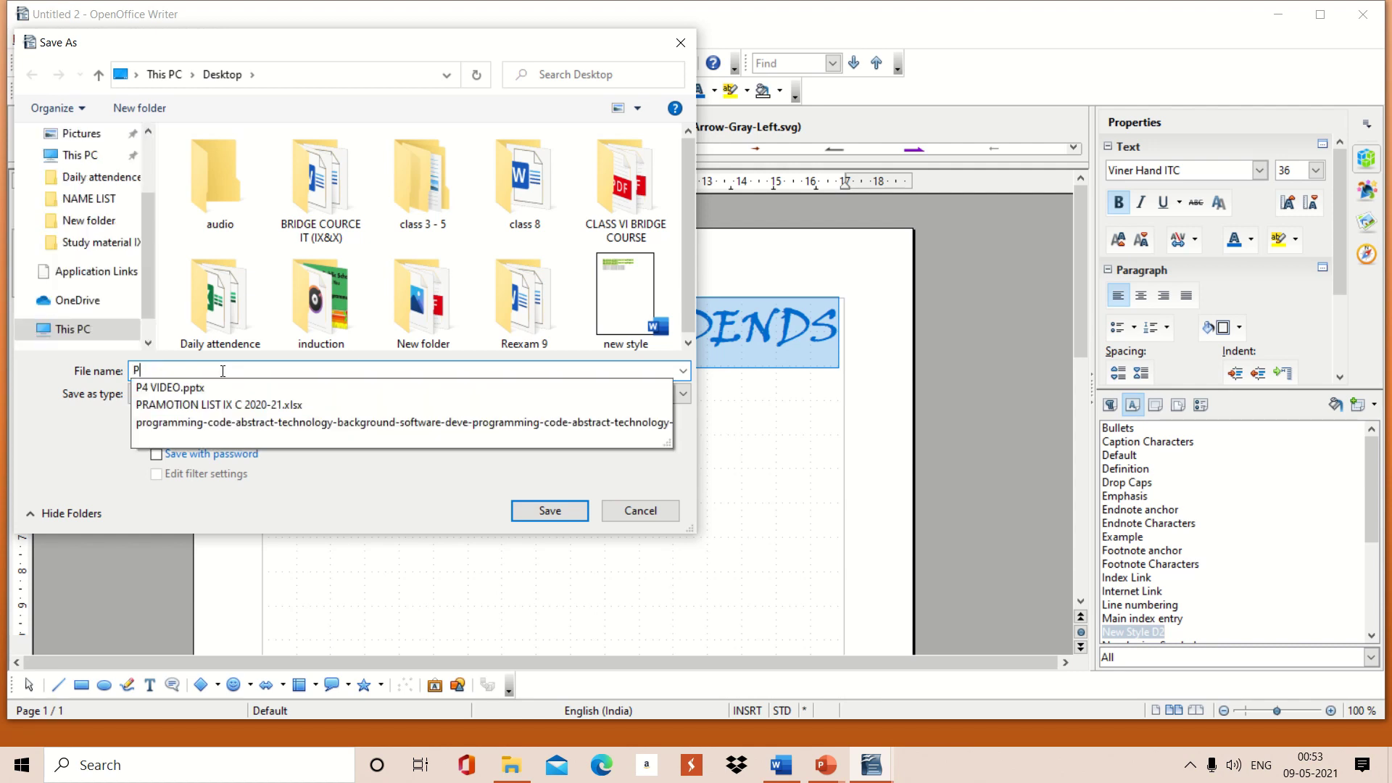
pyautogui.write('art ')
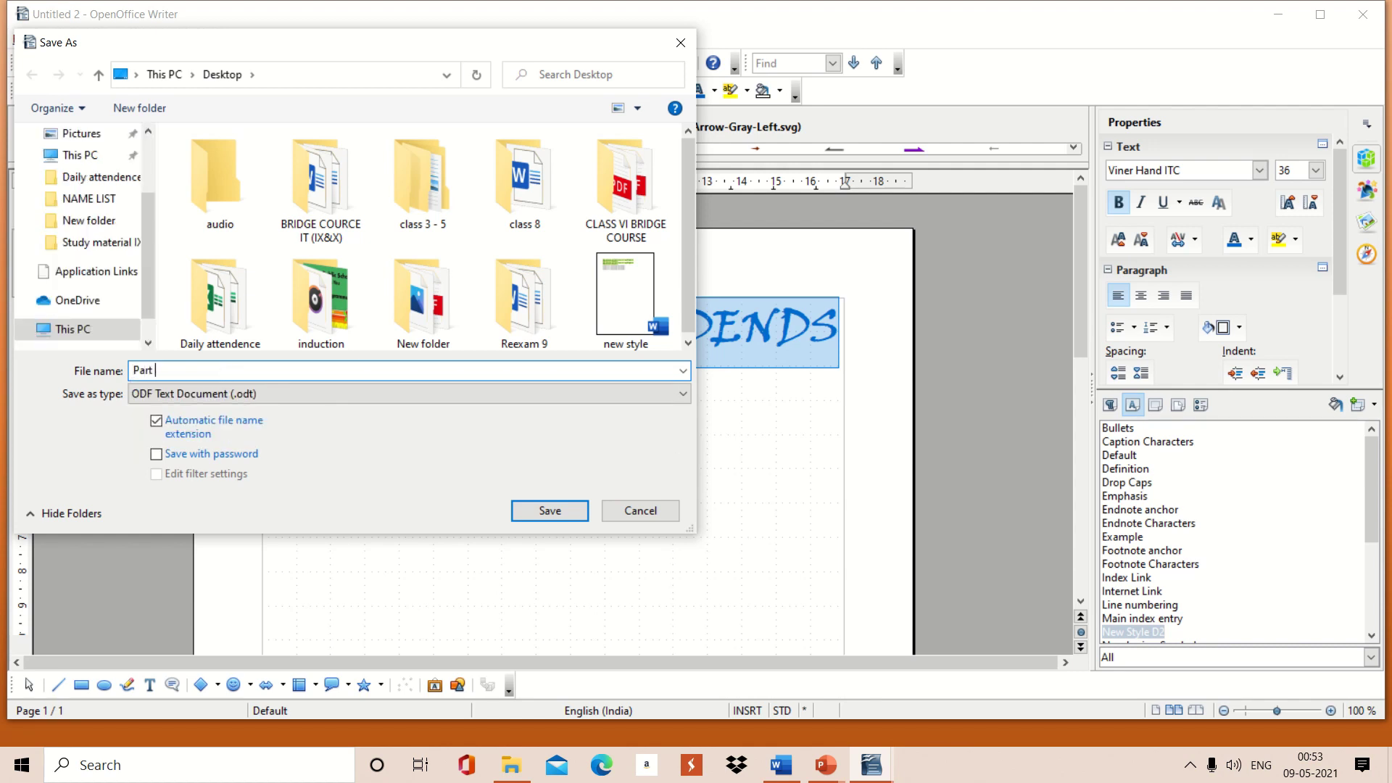
pyautogui.write('2')
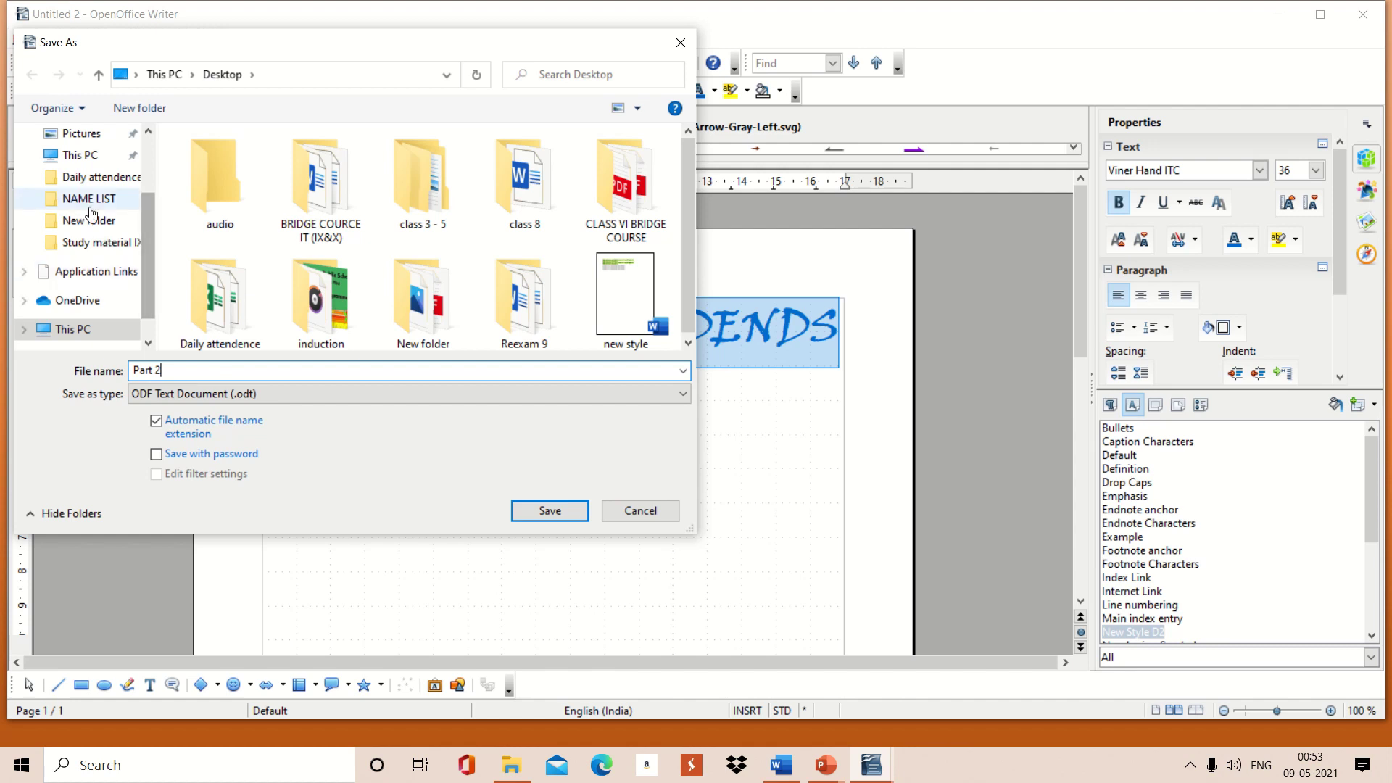
pyautogui.scroll(2, 146, 158)
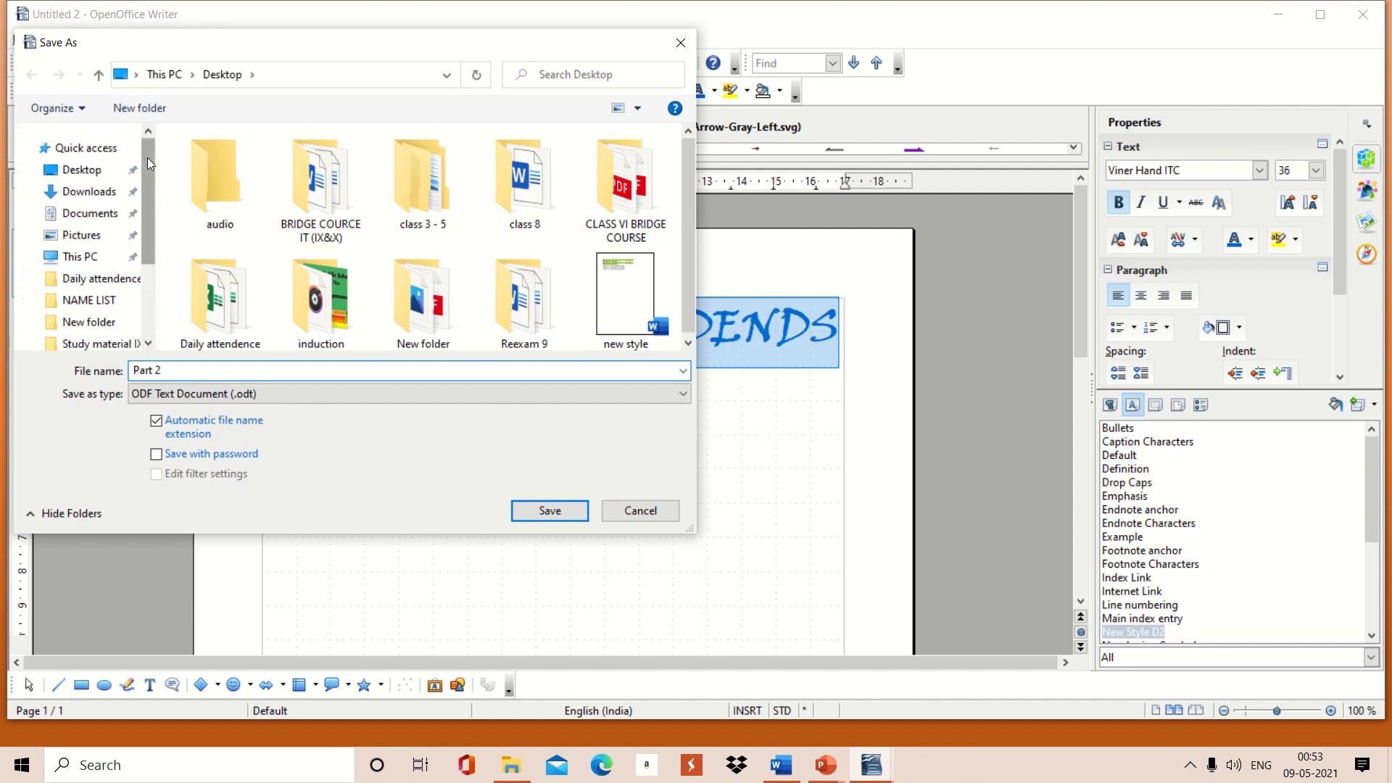
pyautogui.click(84, 177)
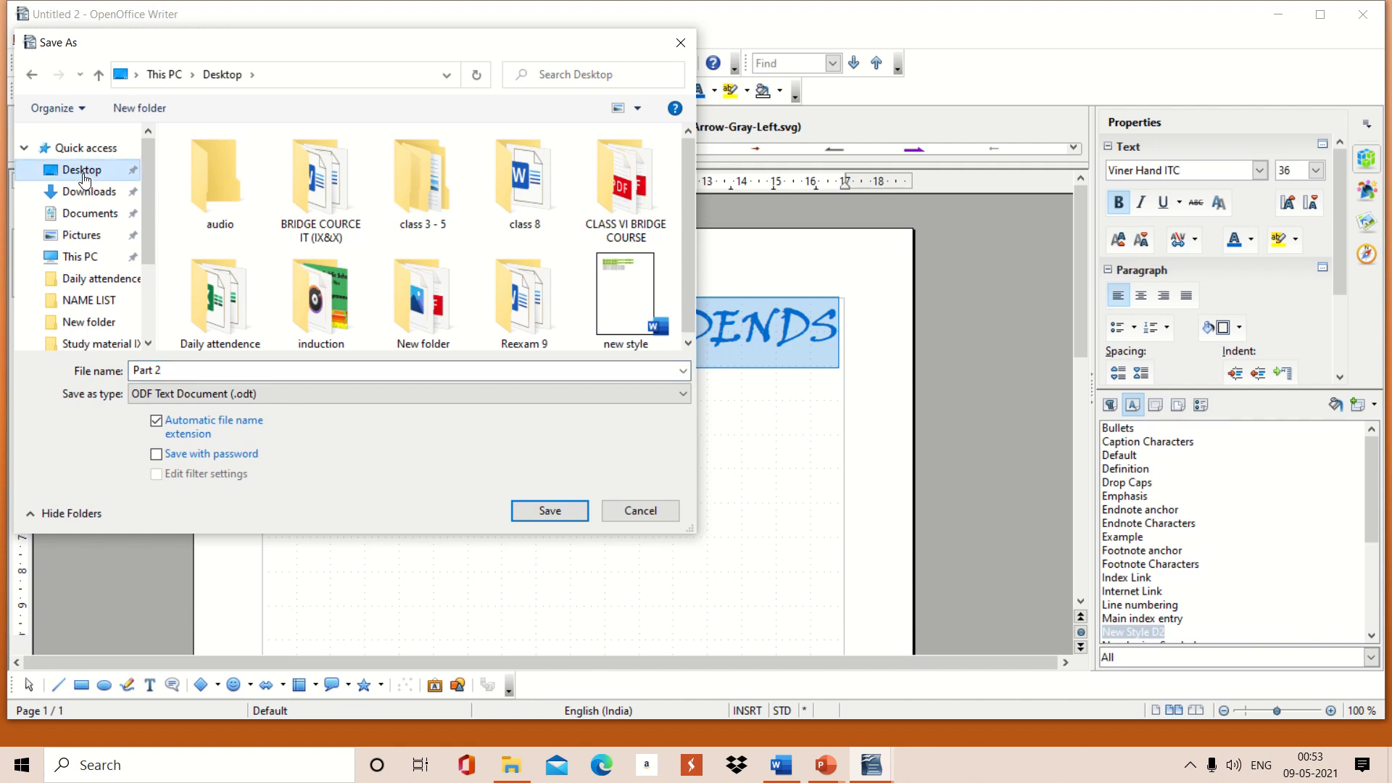
pyautogui.click(549, 511)
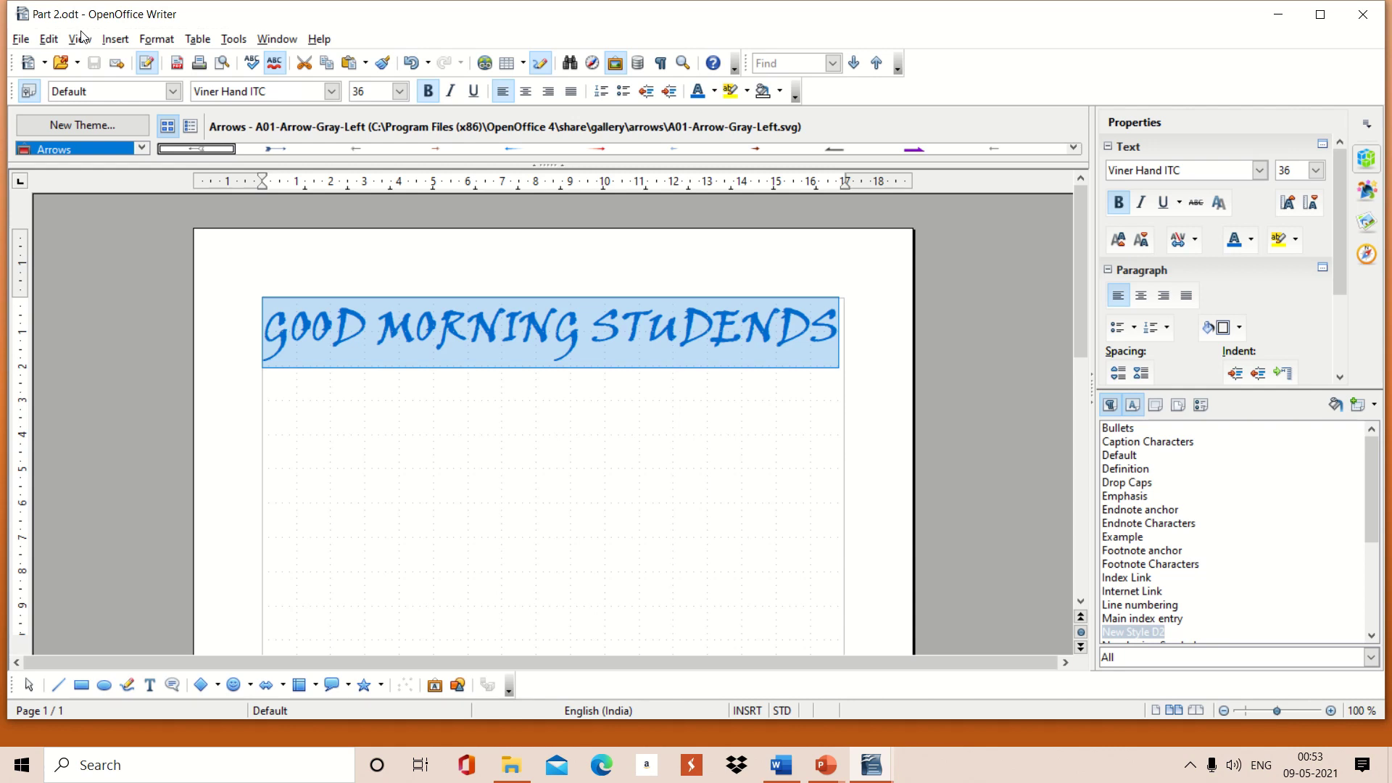
pyautogui.moveTo(1290, 26)
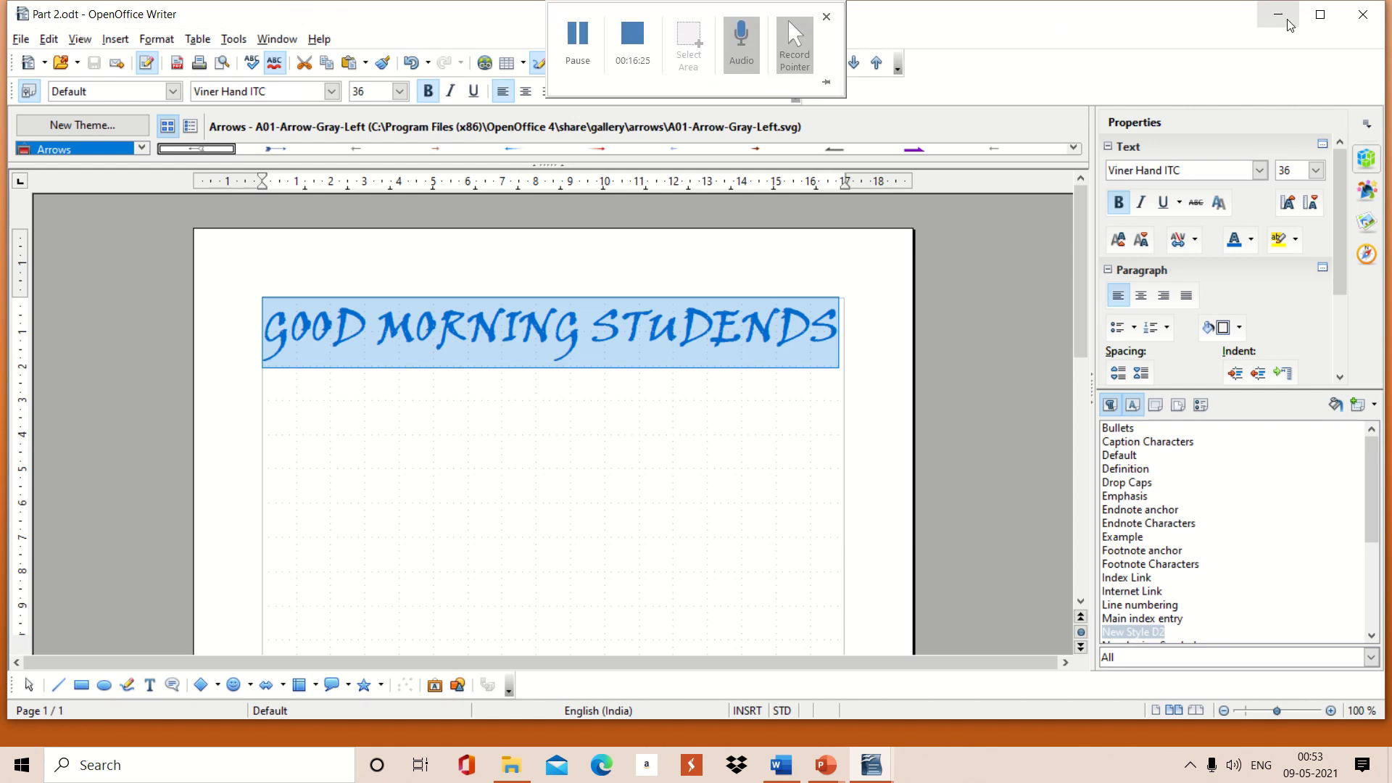
pyautogui.click(1363, 22)
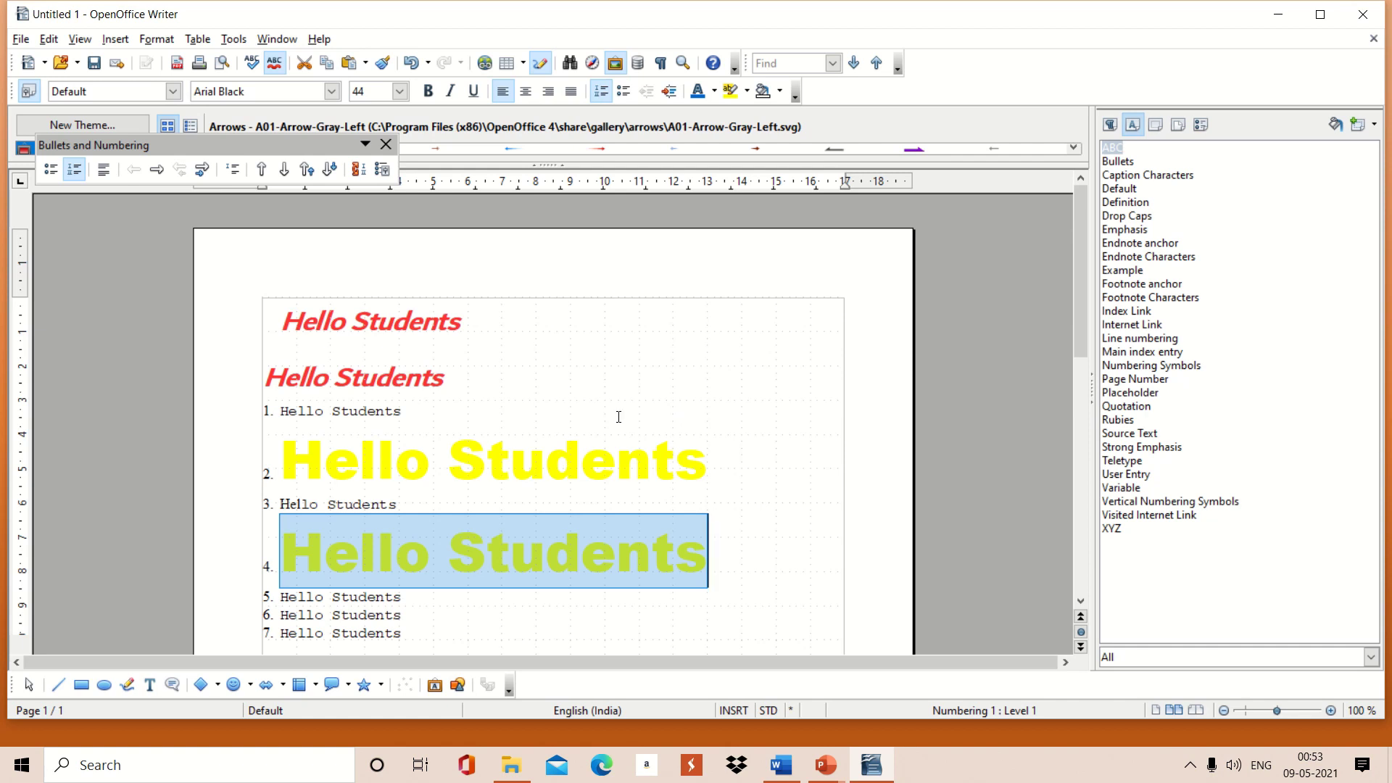
# Step: Load the text styles from the Part 2 file on the Desktop into the Hello Students document
pyautogui.click(1374, 126)
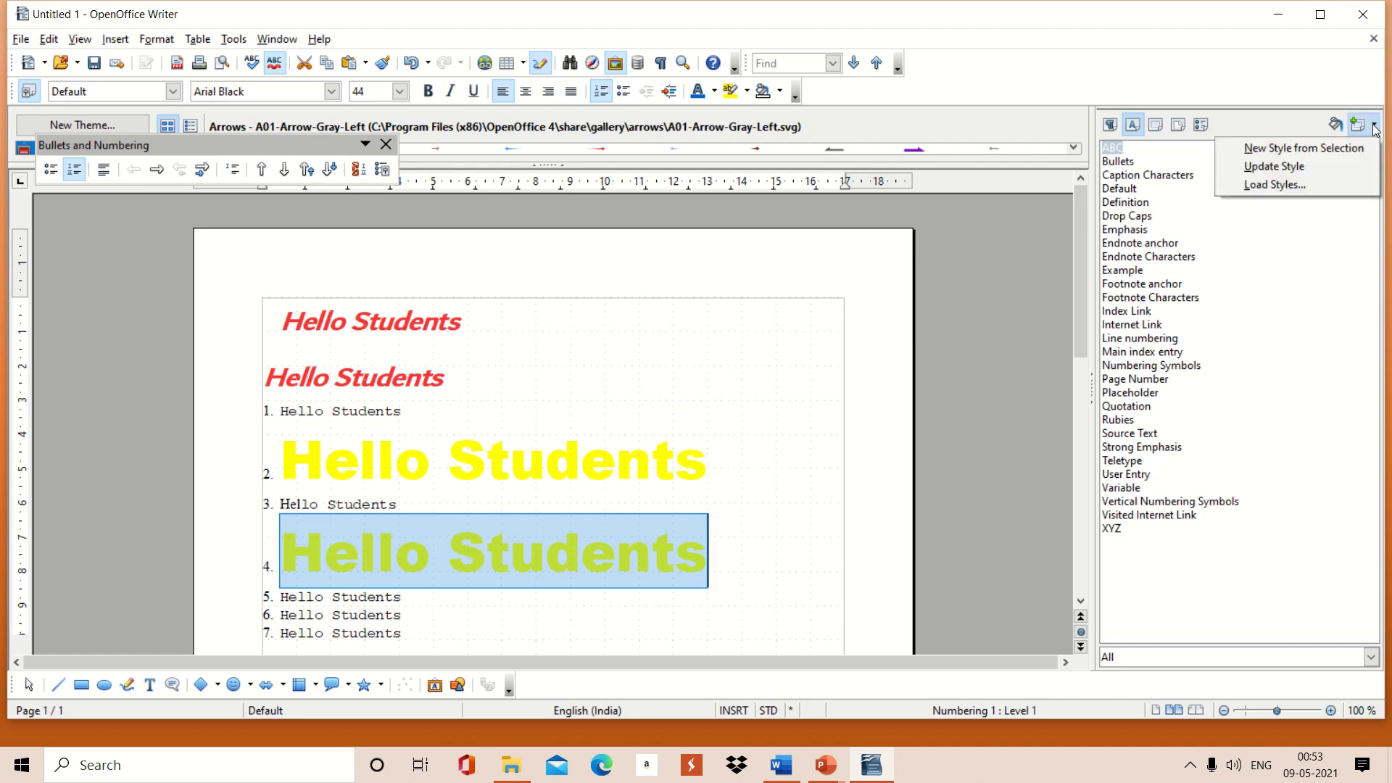
pyautogui.click(1291, 184)
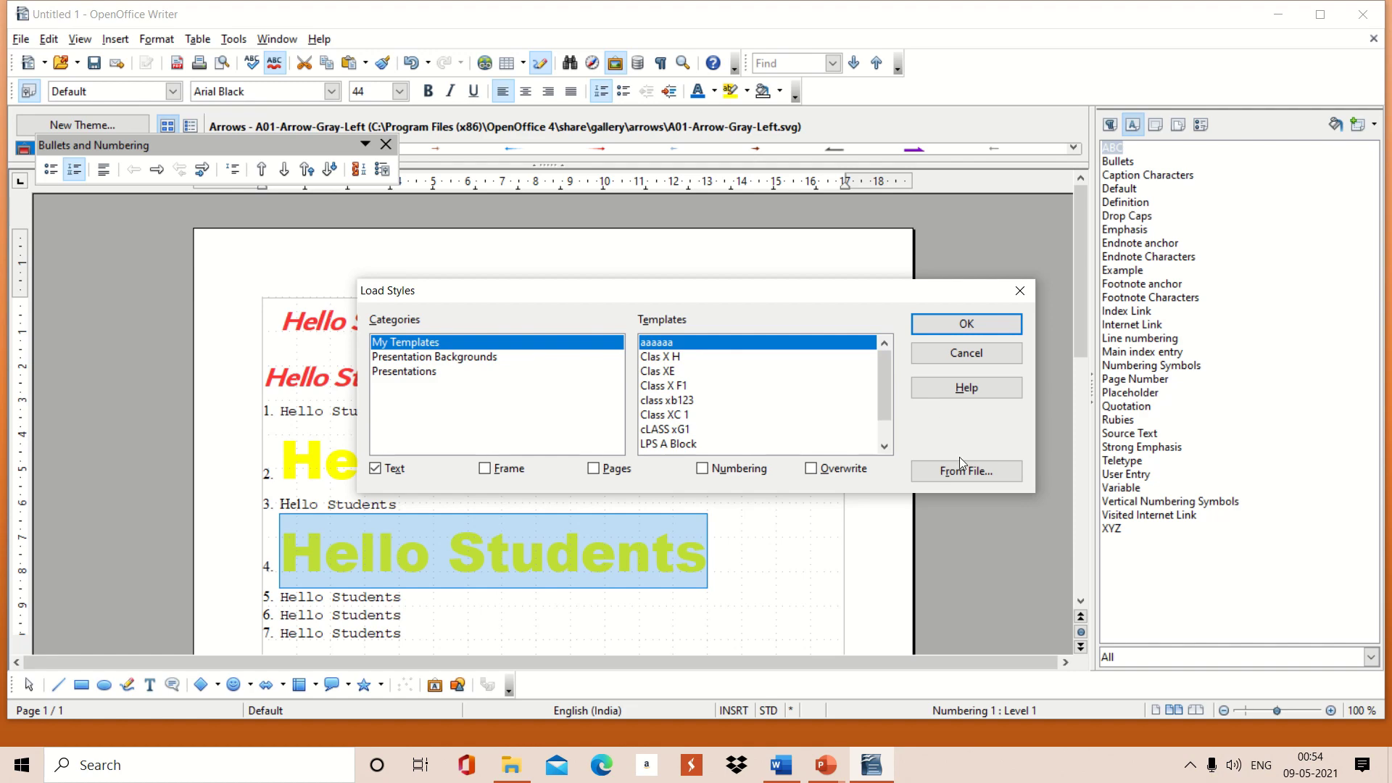
pyautogui.click(976, 471)
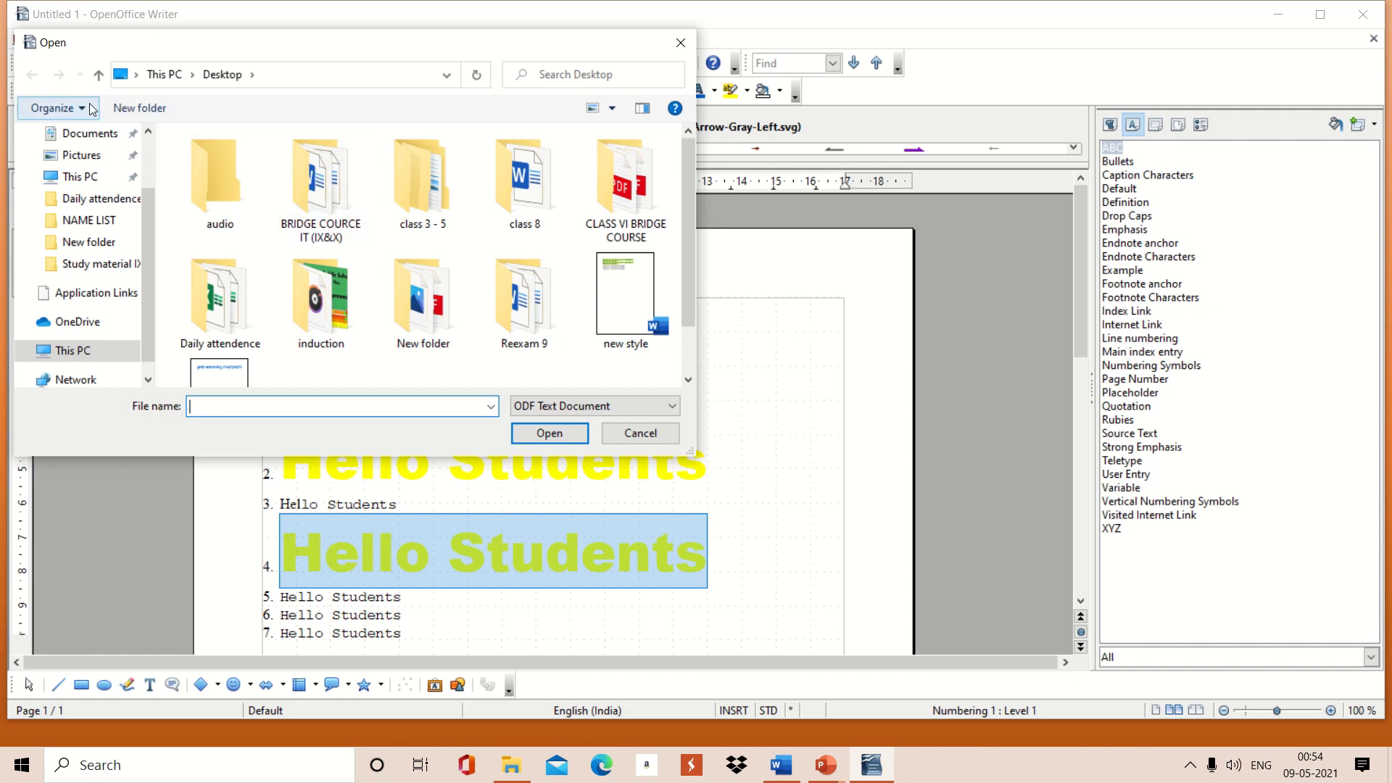
pyautogui.scroll(2, 151, 151)
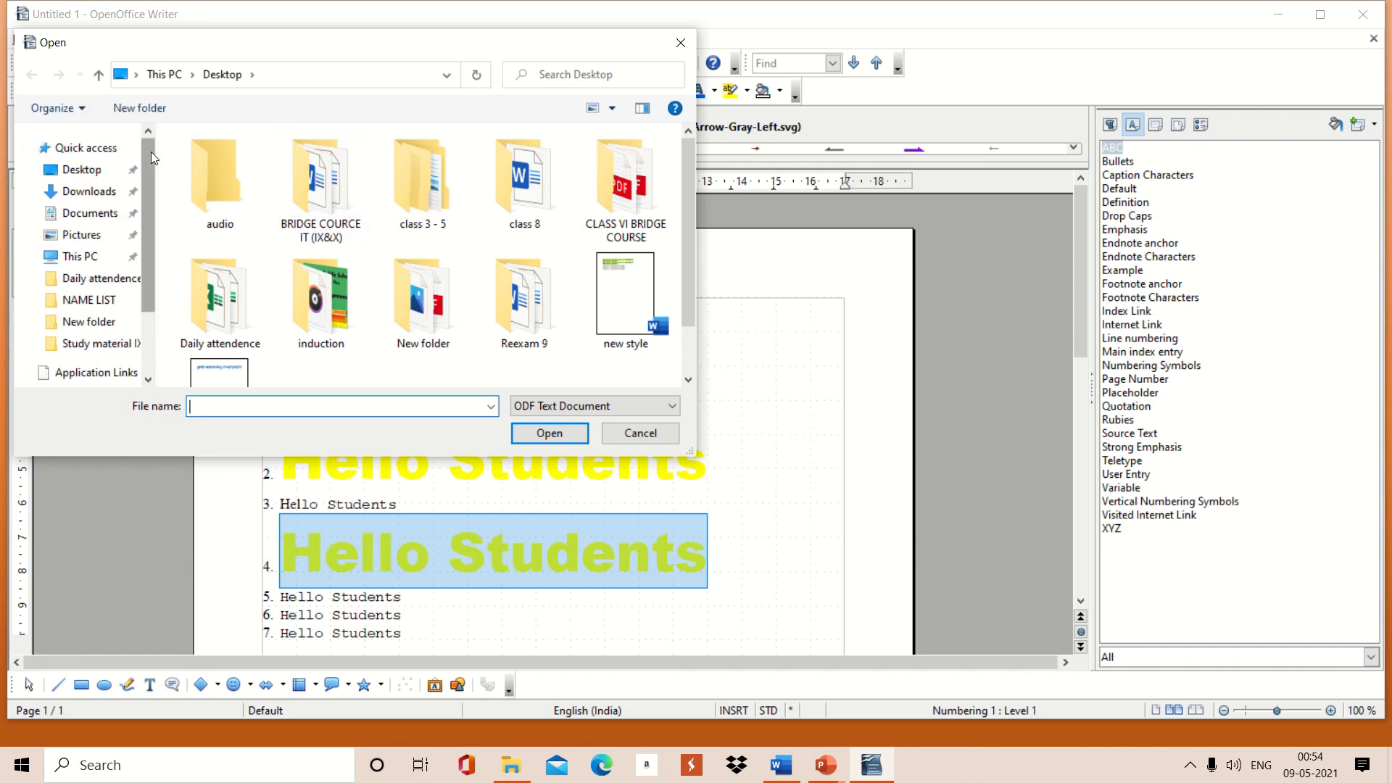
pyautogui.click(100, 174)
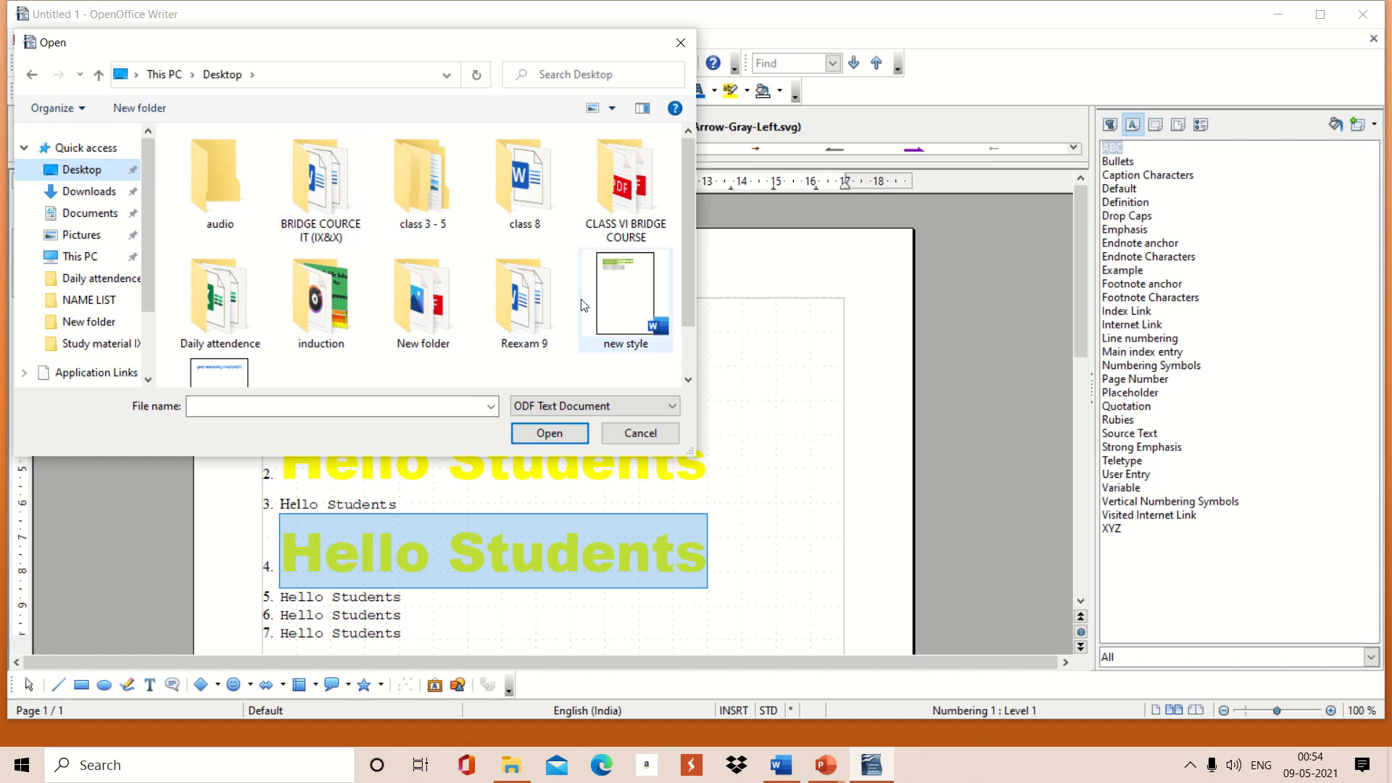
pyautogui.click(689, 375)
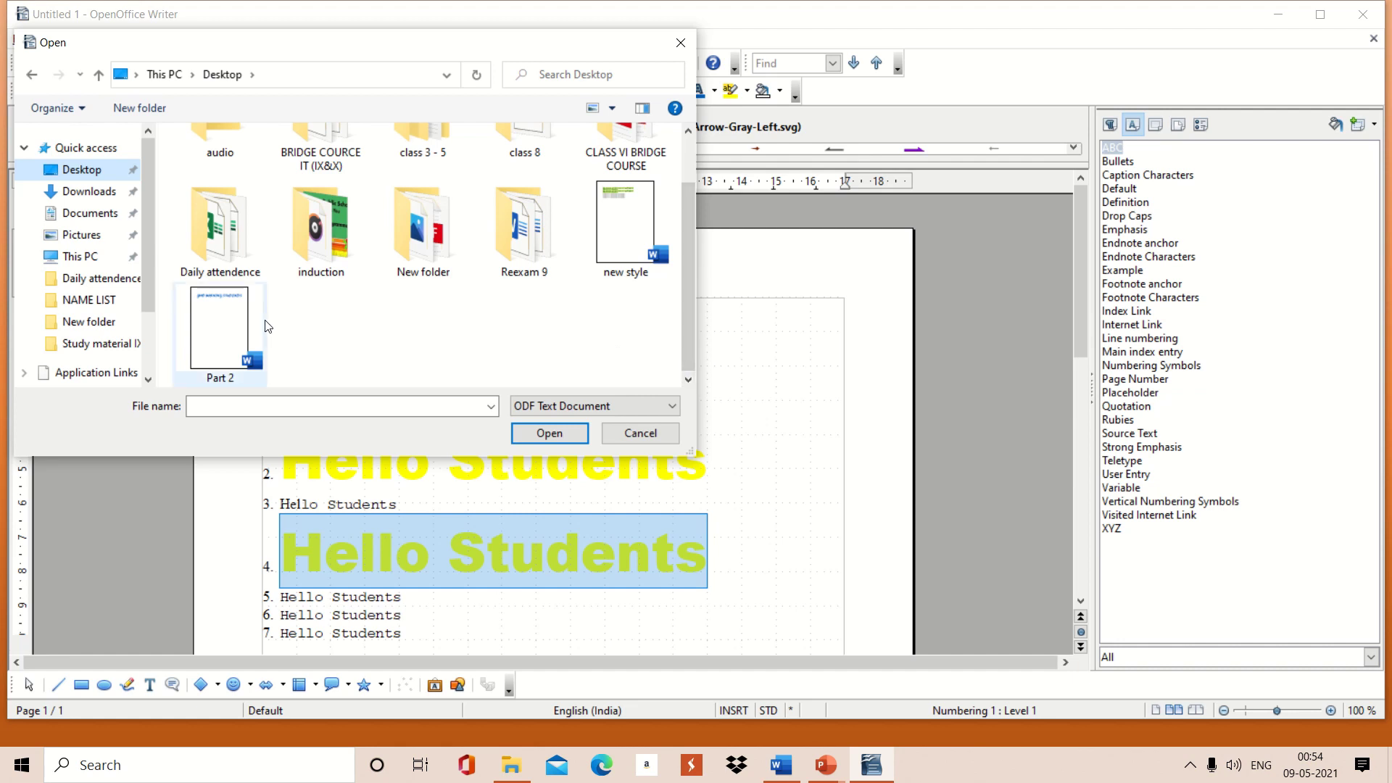
pyautogui.click(225, 338)
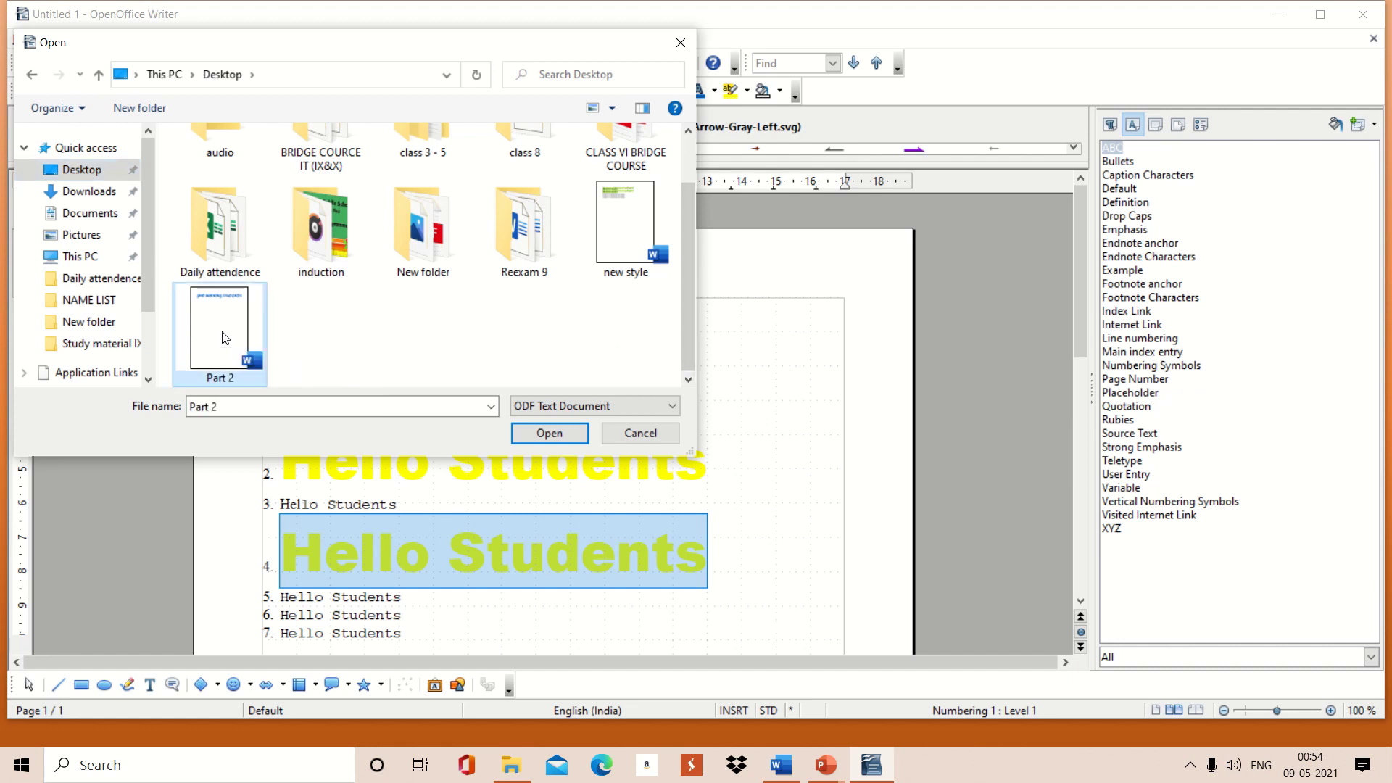
pyautogui.click(545, 433)
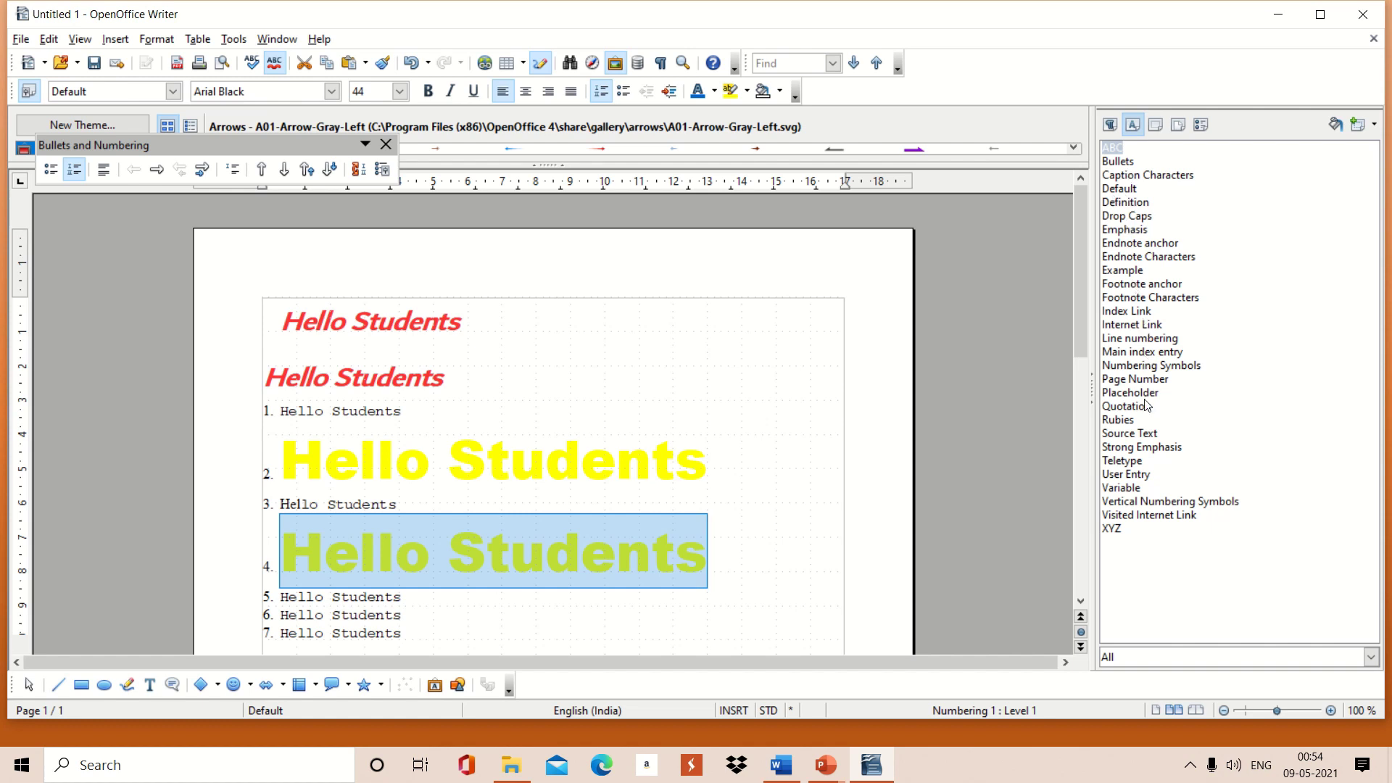
# Step: Check the paragraph and character style lists for the style loaded from Part 2, ending on the character styles
pyautogui.click(1111, 125)
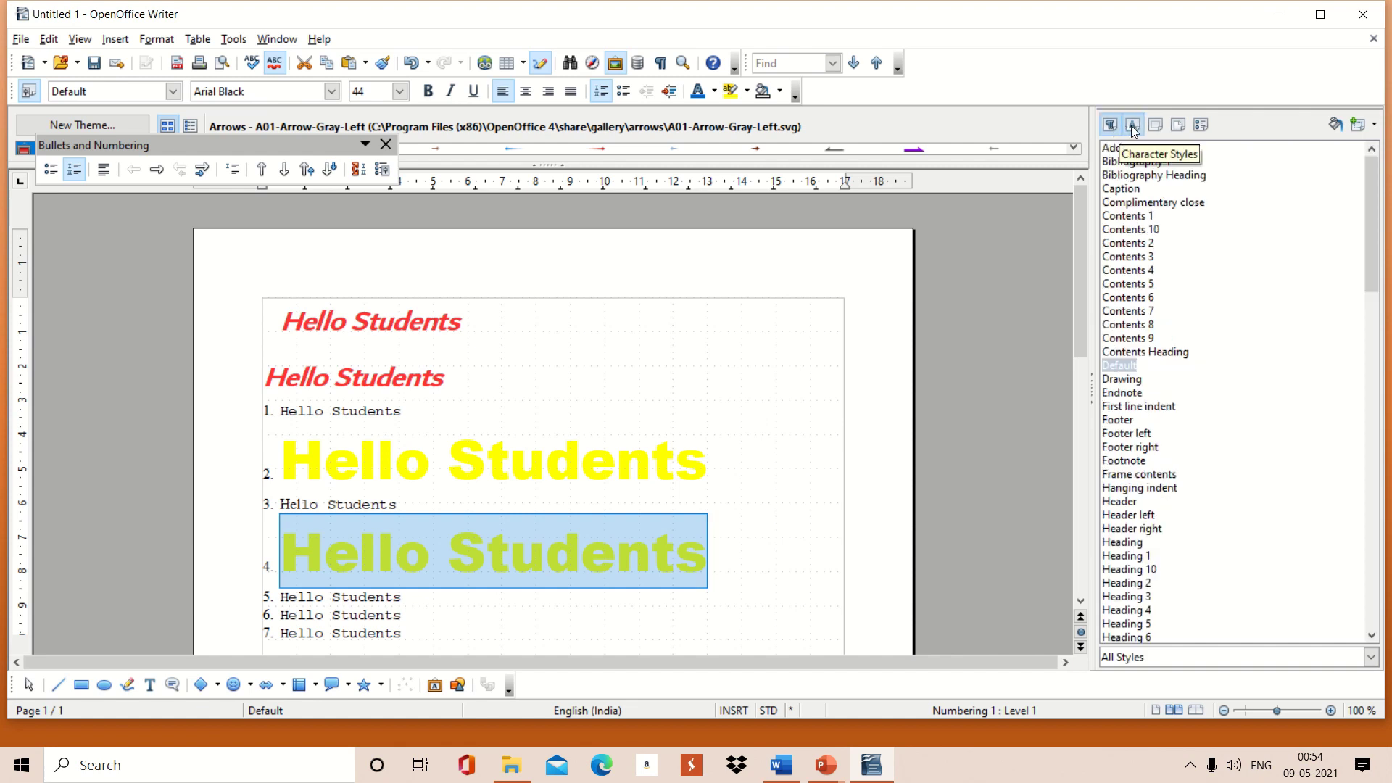
pyautogui.click(1131, 124)
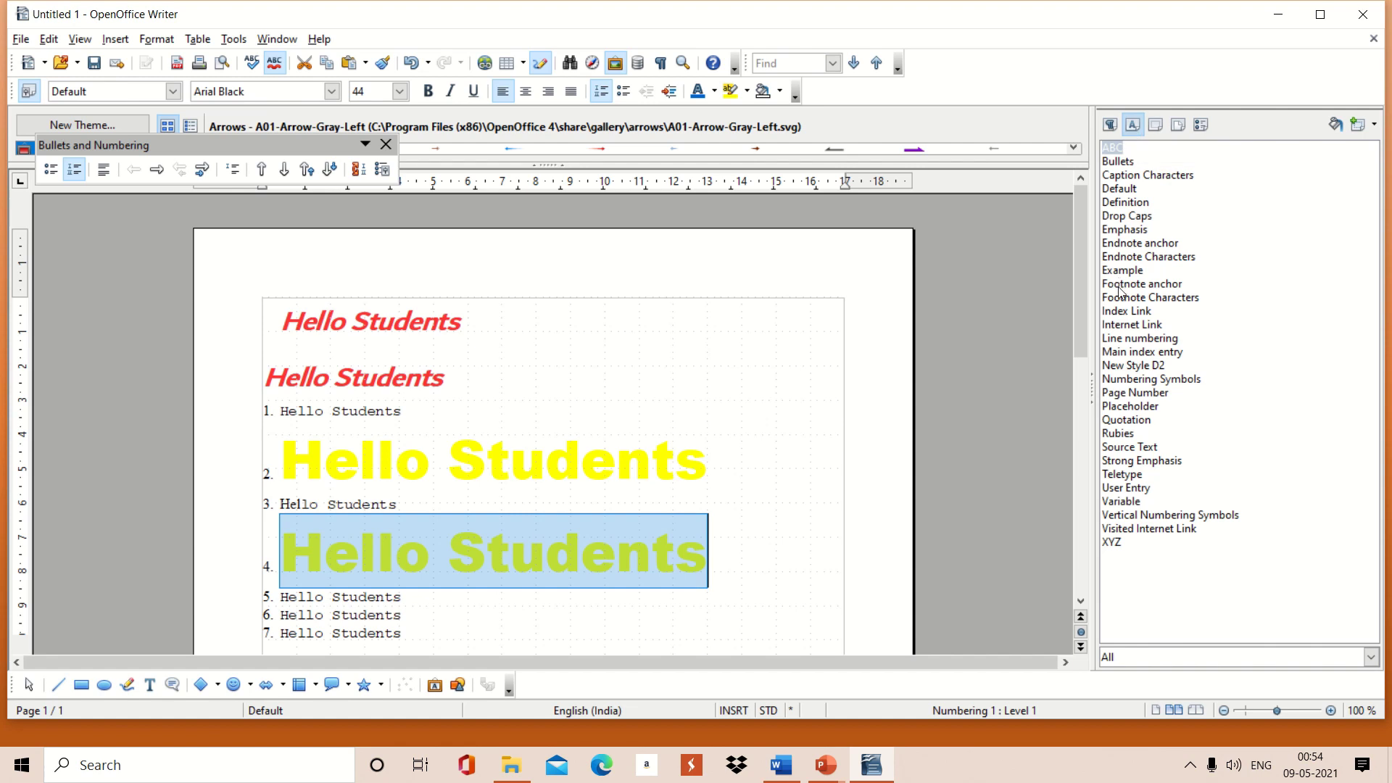
pyautogui.click(1113, 125)
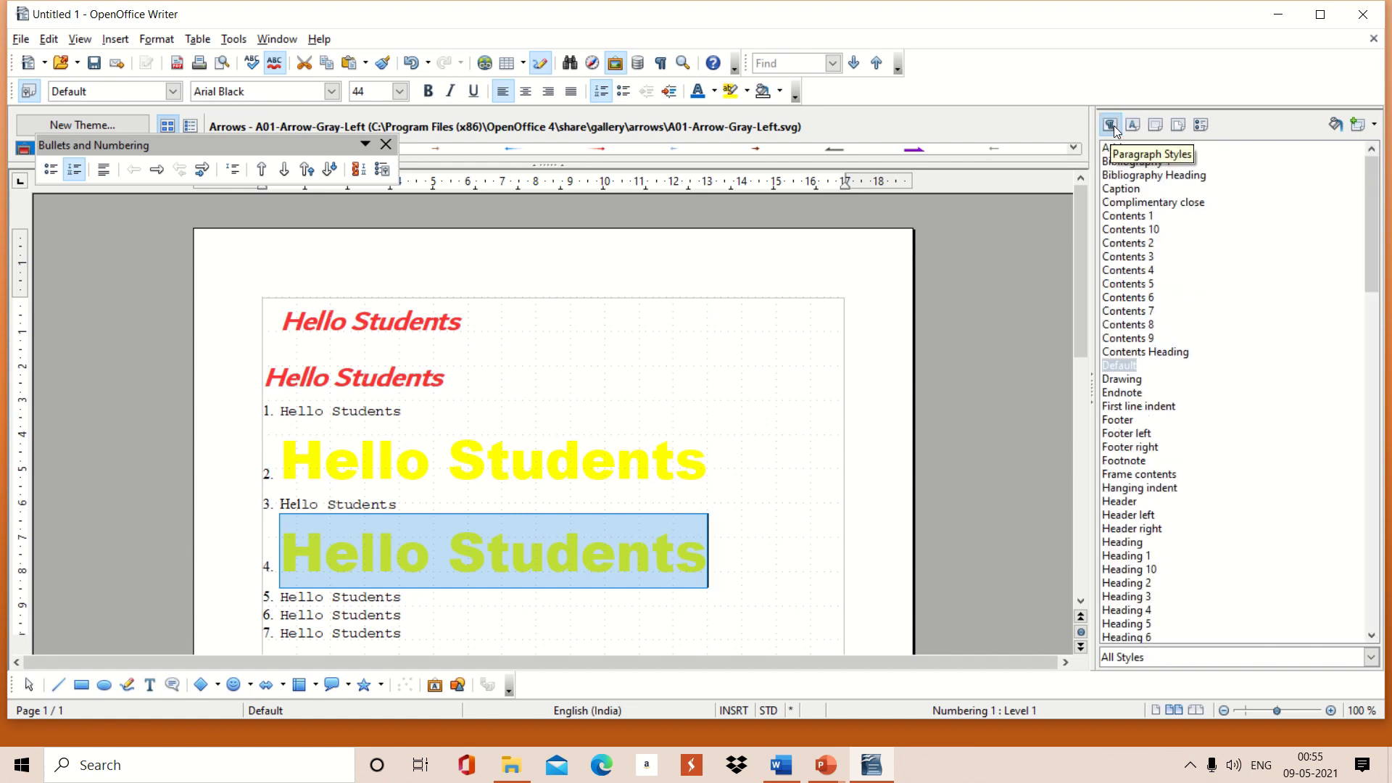
pyautogui.click(1376, 529)
pyautogui.click(1376, 529)
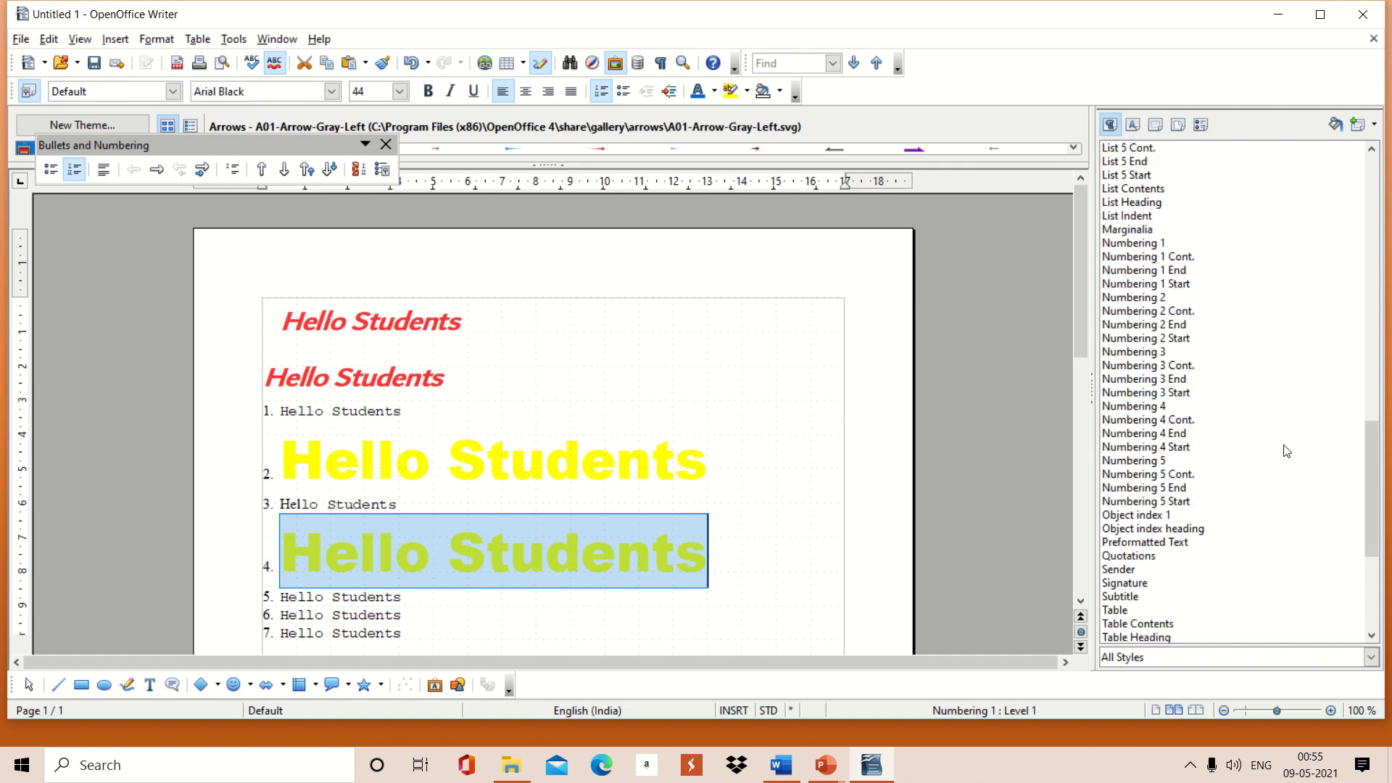
pyautogui.click(1133, 126)
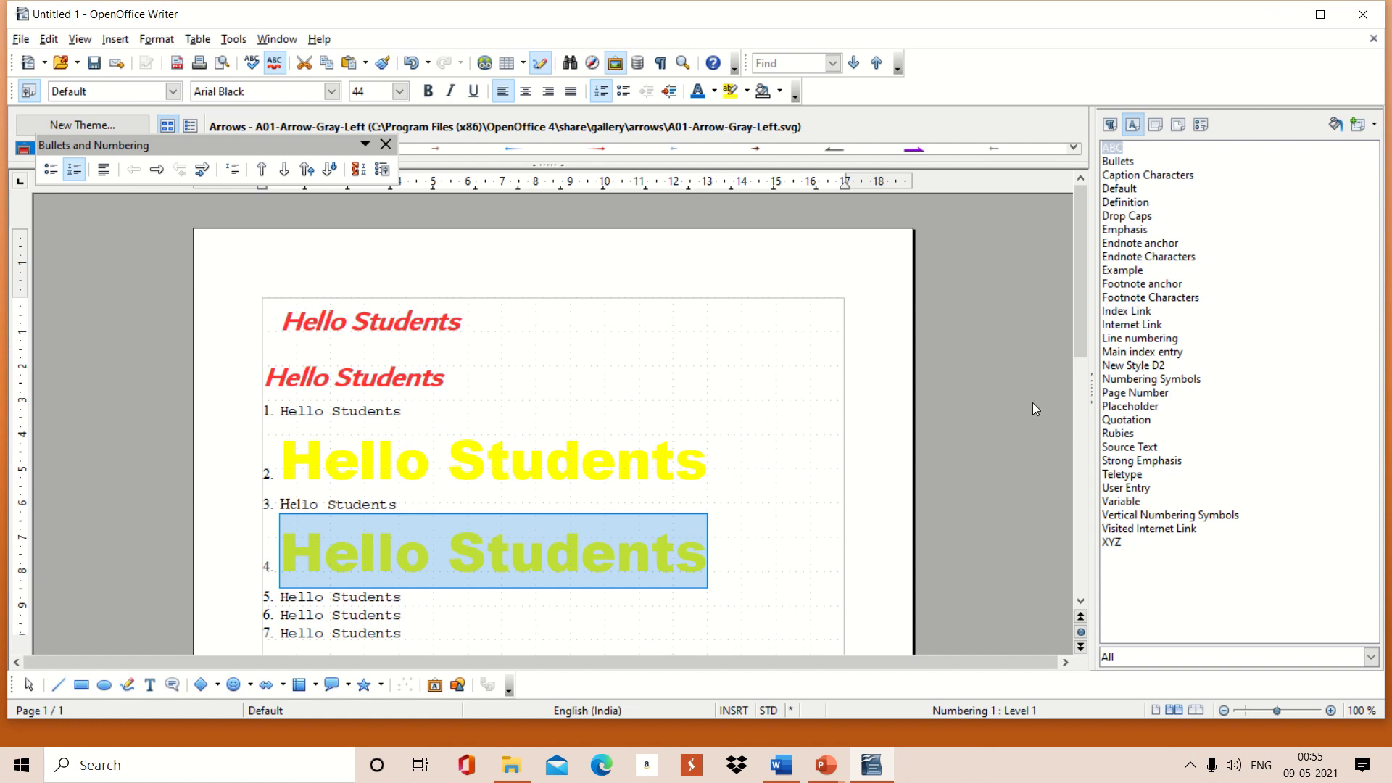
# Step: Apply the New Style D2 character style to the "Hello Students" text of numbered items 3 and 1
pyautogui.click(297, 504)
pyautogui.tripleClick(322, 503)
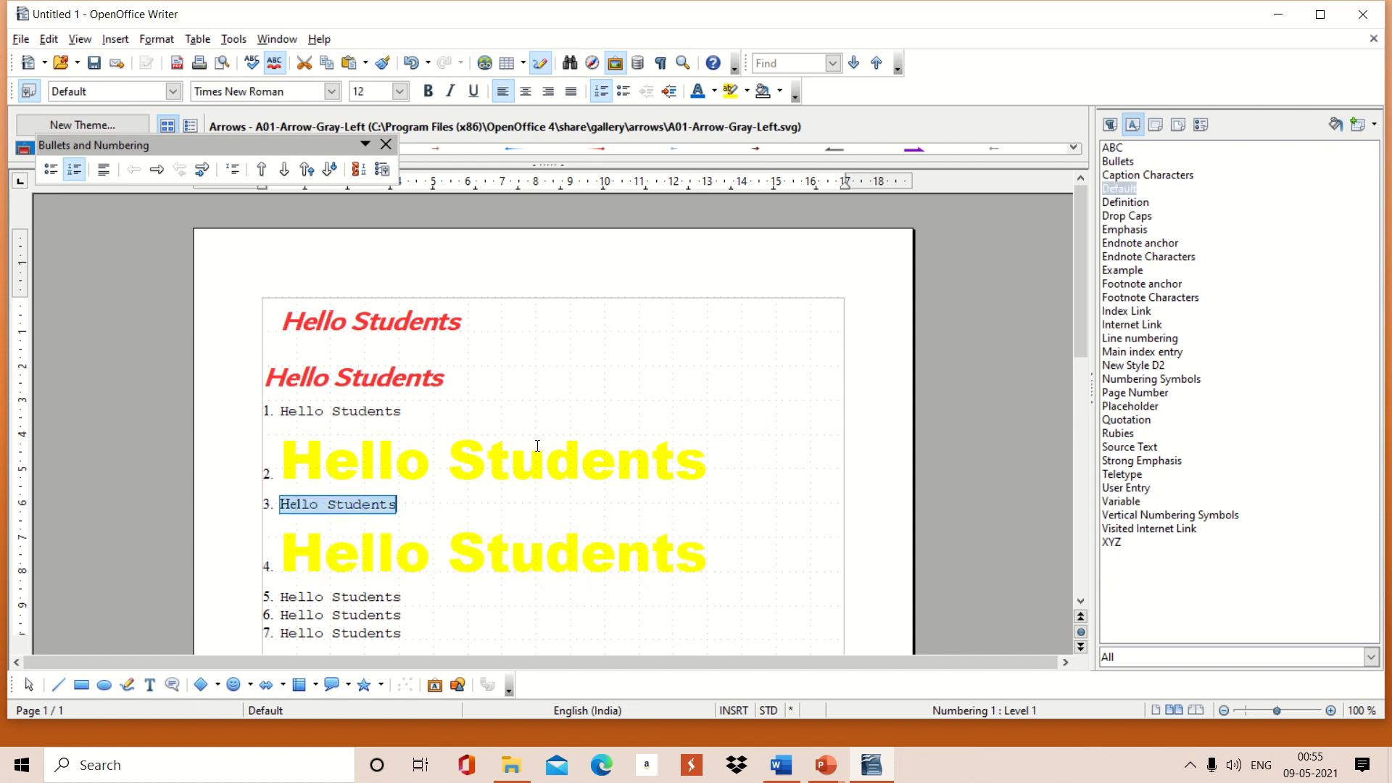
pyautogui.doubleClick(1139, 366)
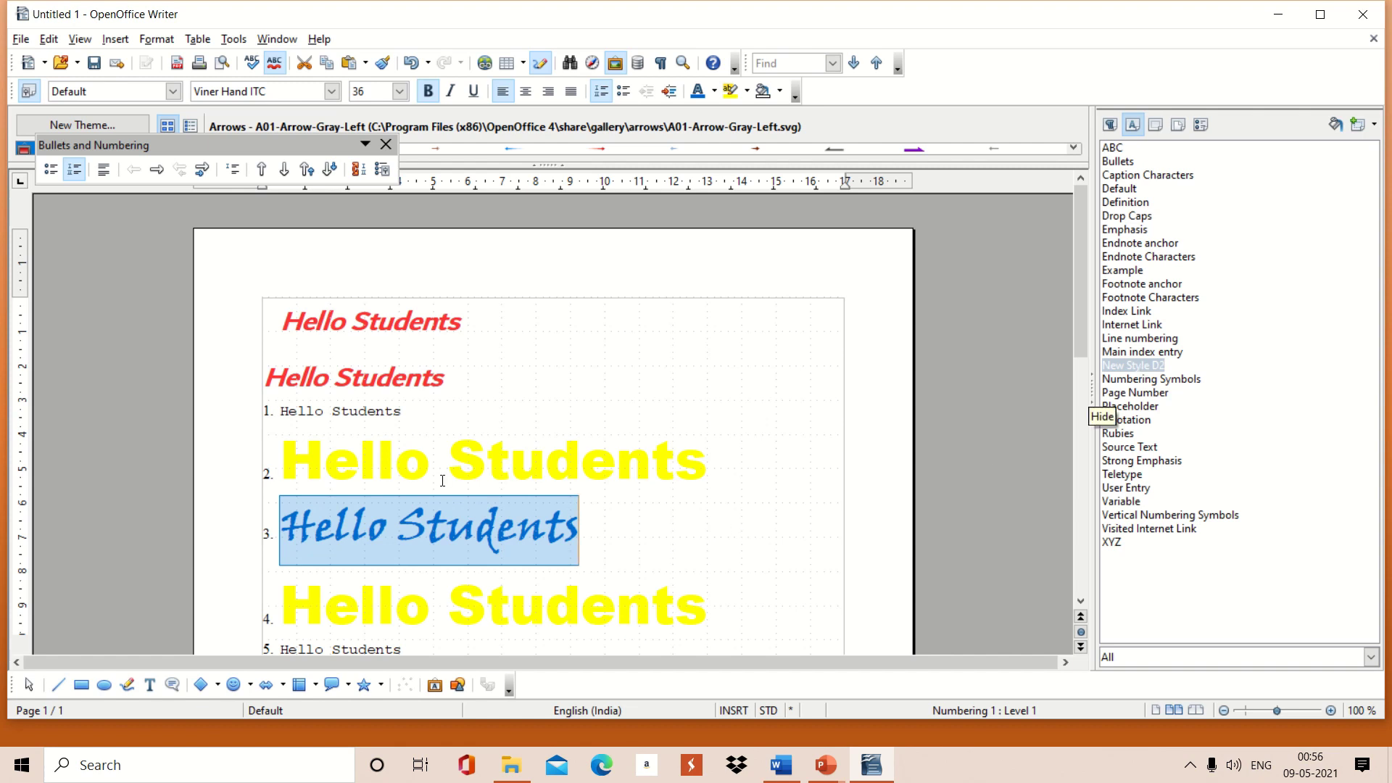
pyautogui.moveTo(280, 411); pyautogui.dragTo(420, 412)
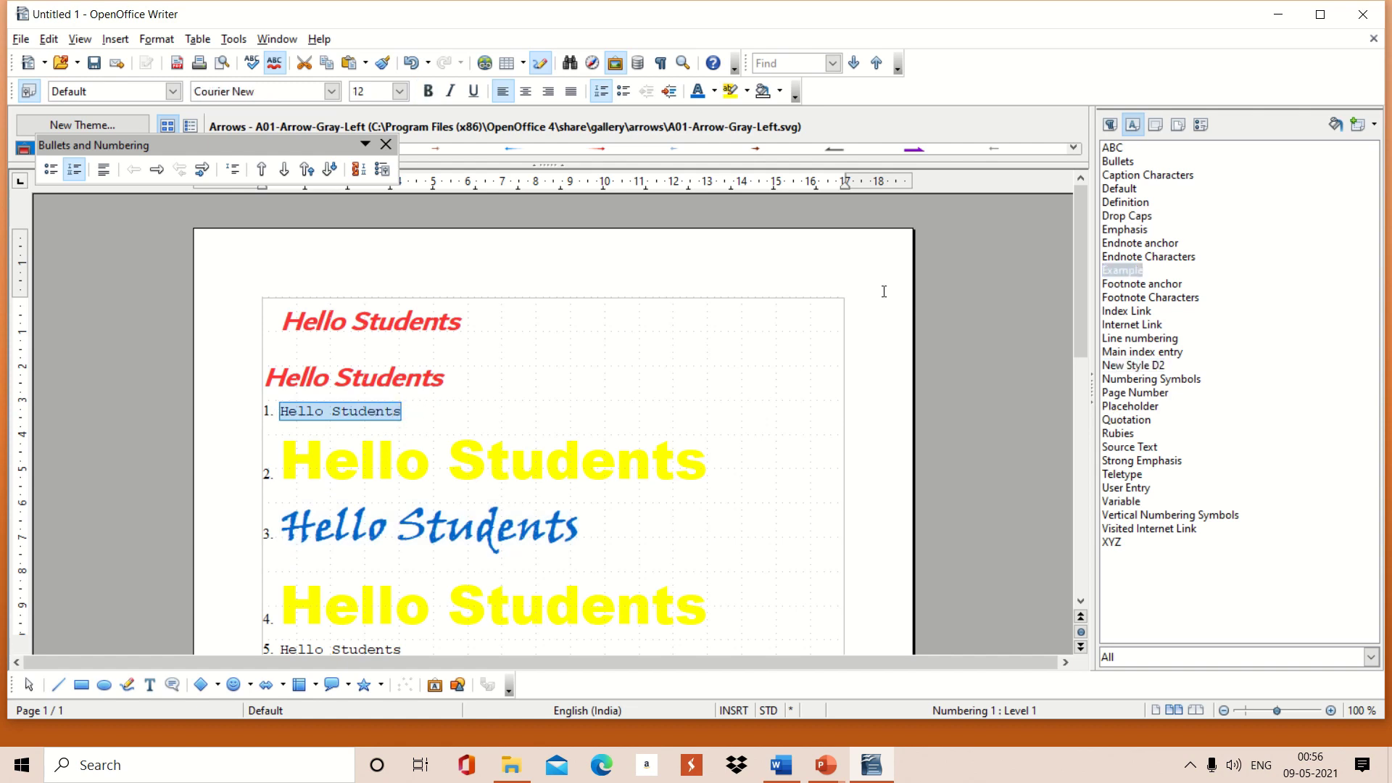
pyautogui.doubleClick(1133, 366)
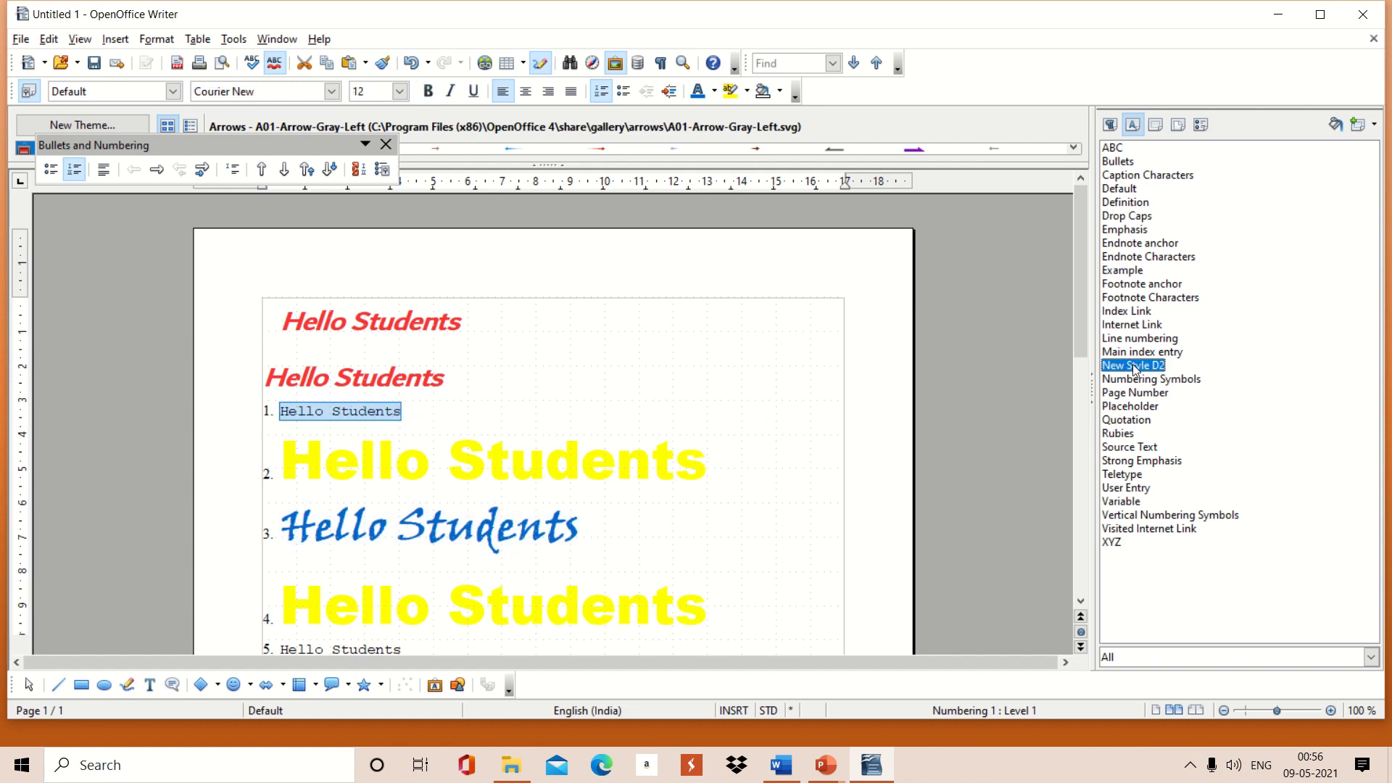